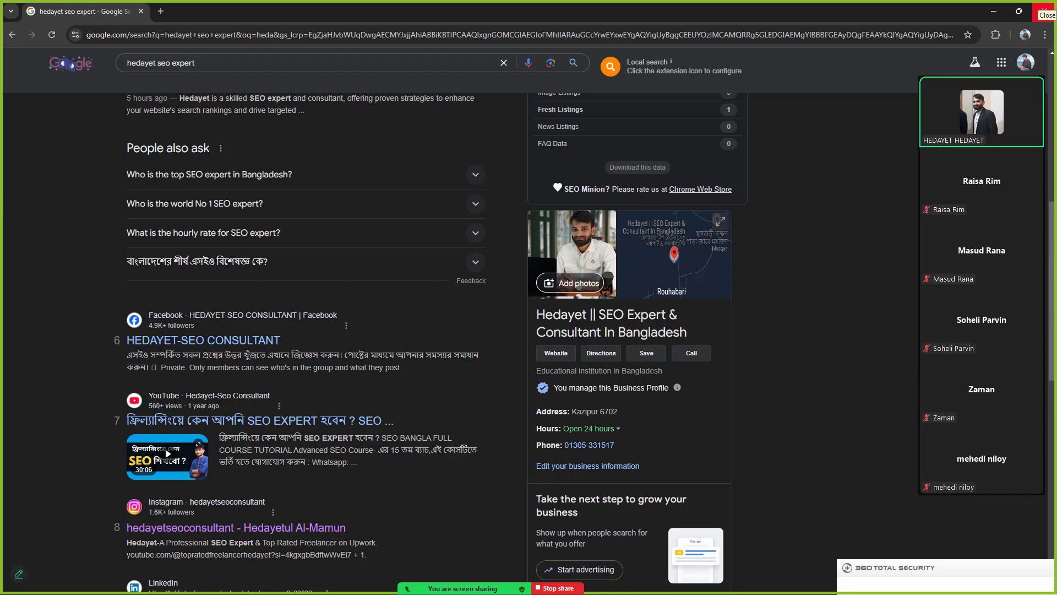
Step: Close the Chrome window showing the SEO expert search results
click(1044, 11)
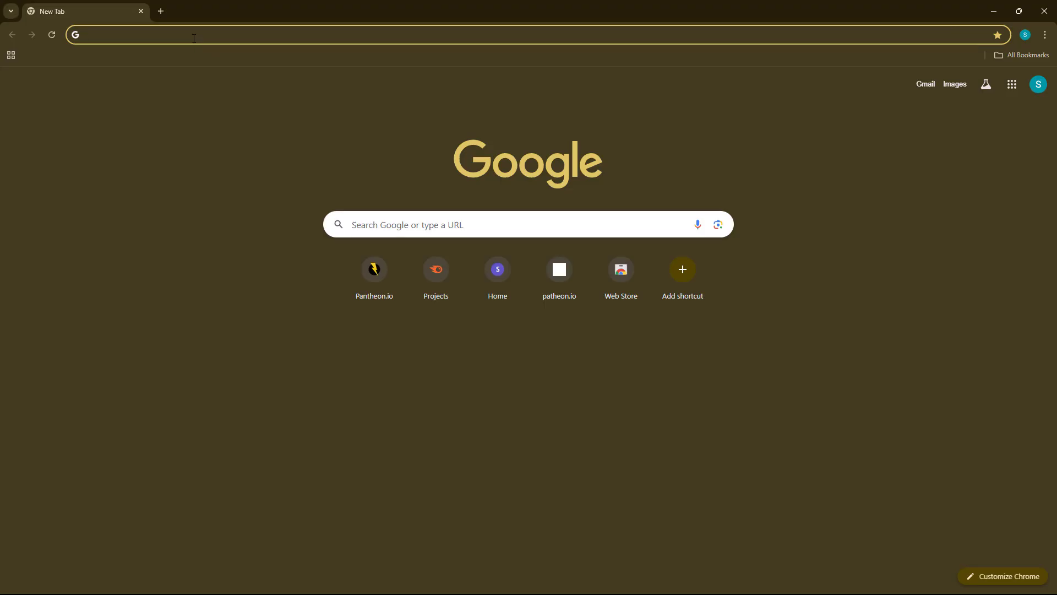
text(www.)
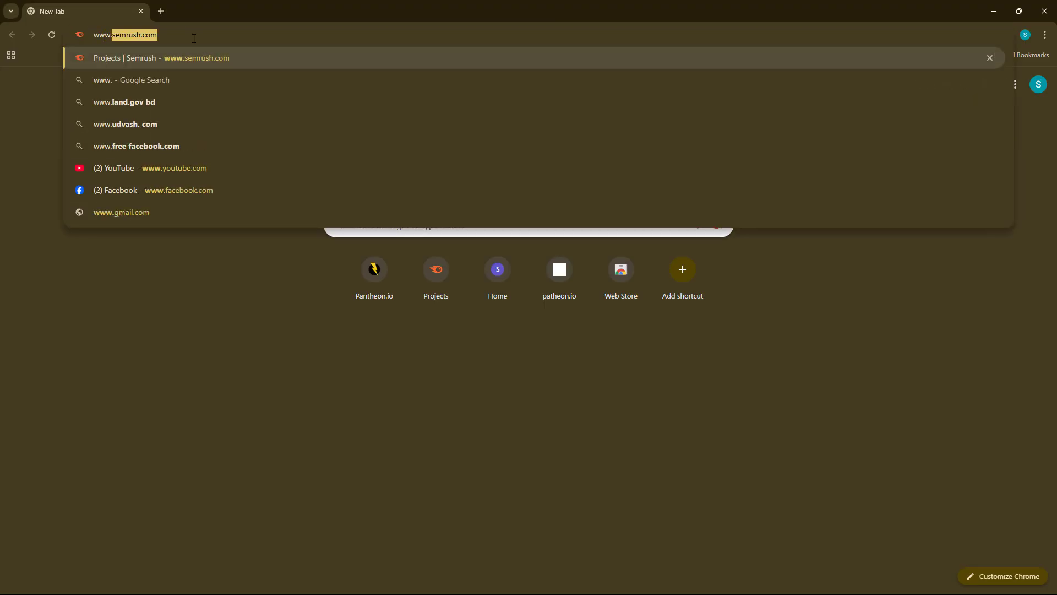
text(fiverr)
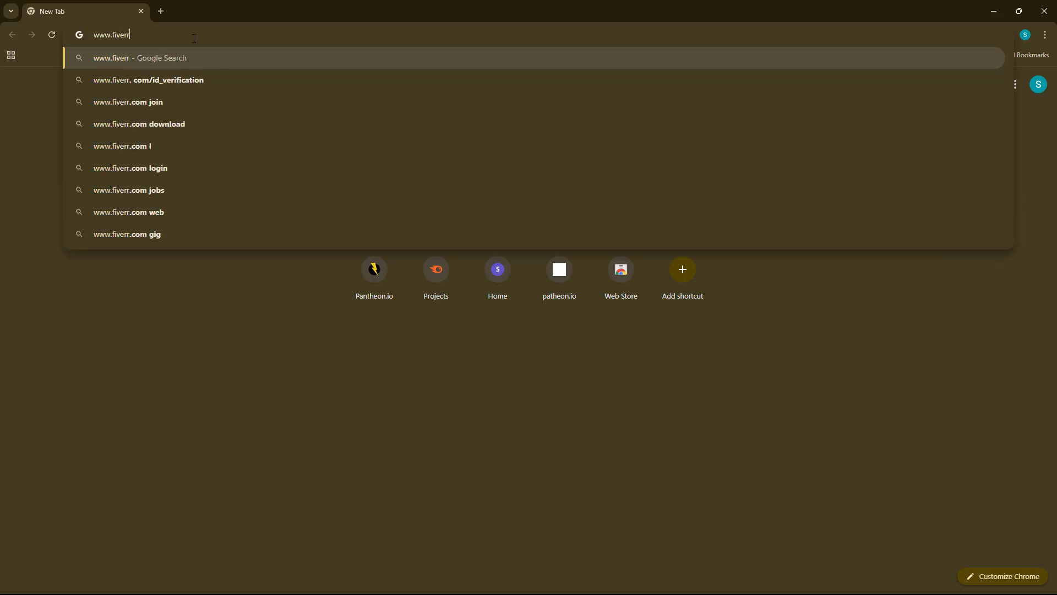
text(.com)
key(Return)
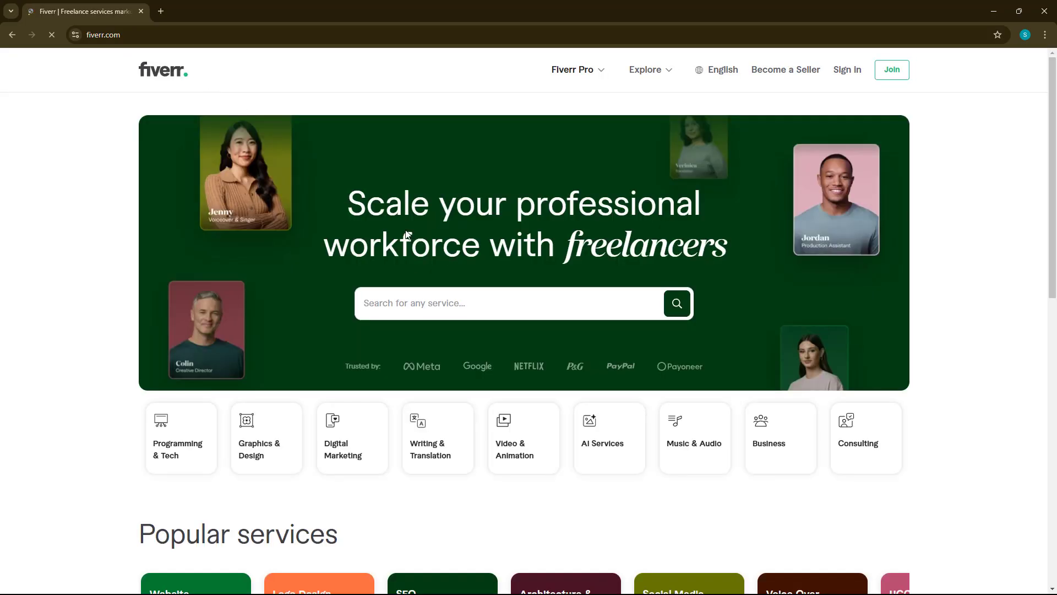
click(402, 304)
text(g)
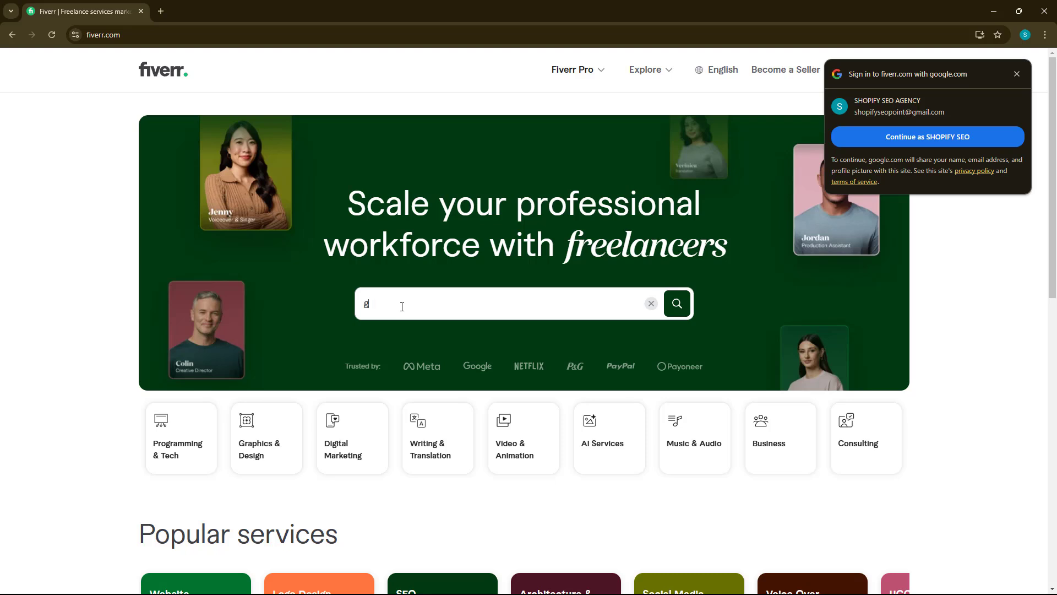
text(mb cre)
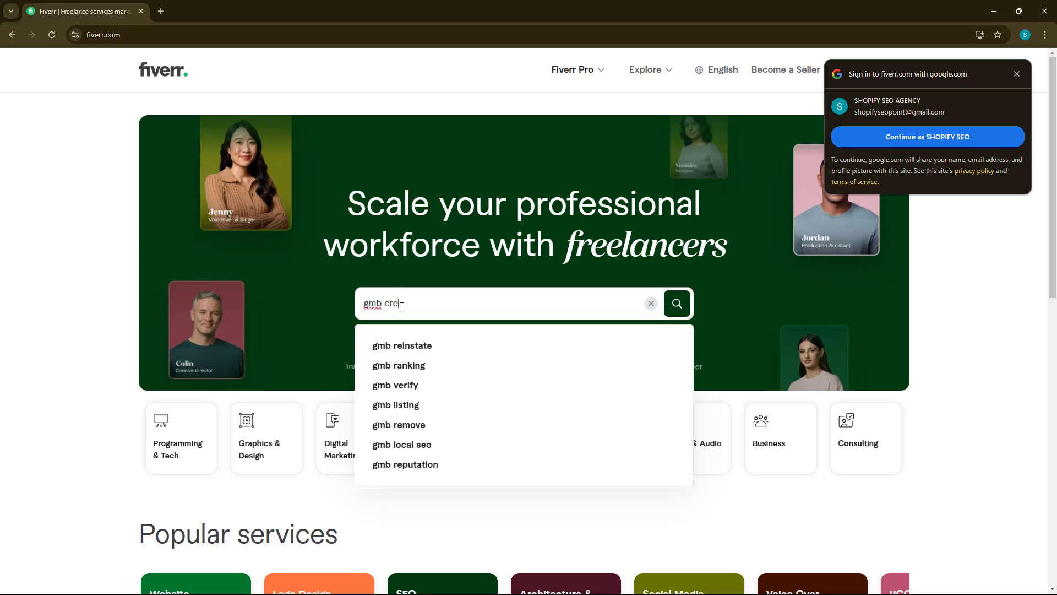
text(ation)
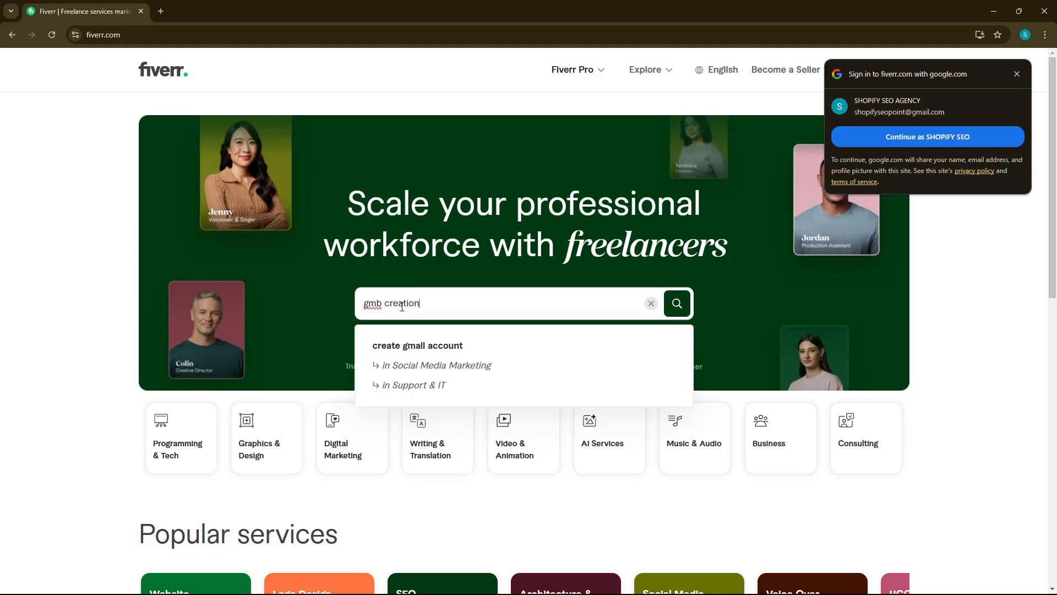
key(Return)
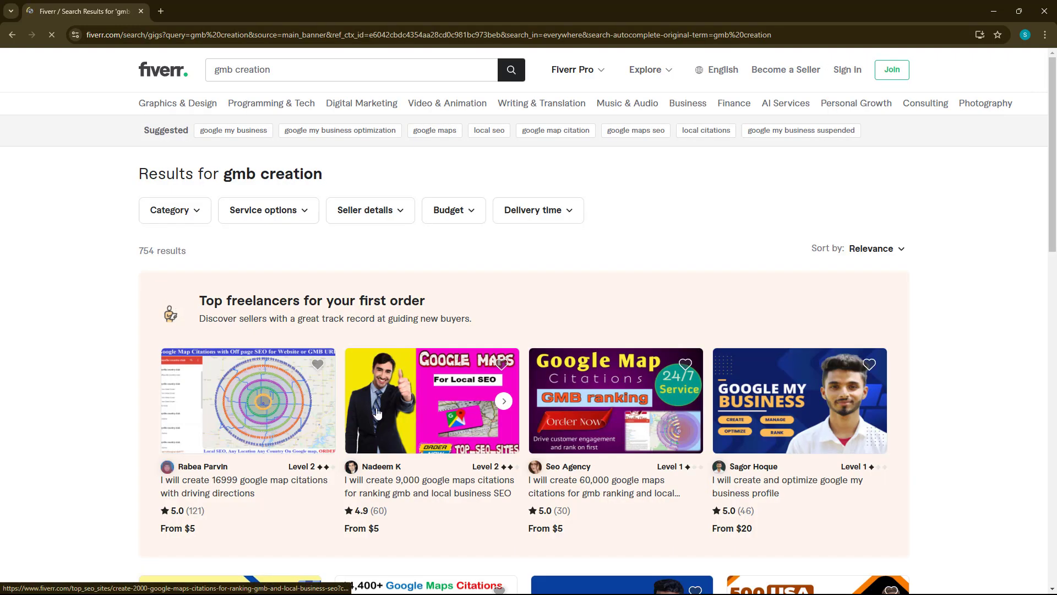
Step: Open the verified Google My Business listing gig and highlight its $200 Basic package title
scroll(705, 435, down, 10)
click(750, 411)
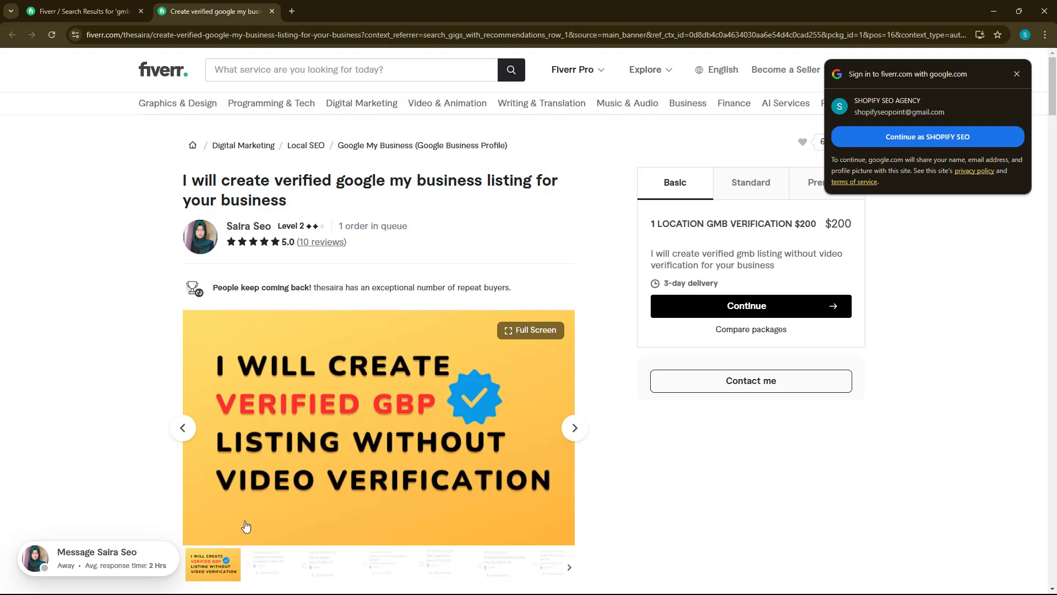
scroll(578, 502, down, 3)
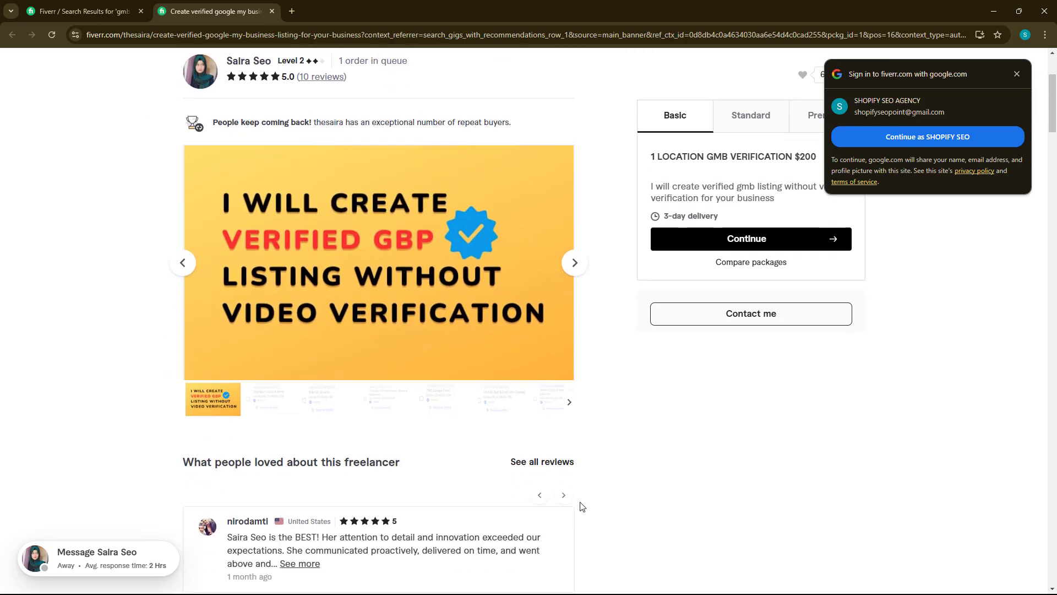
scroll(578, 502, up, 3)
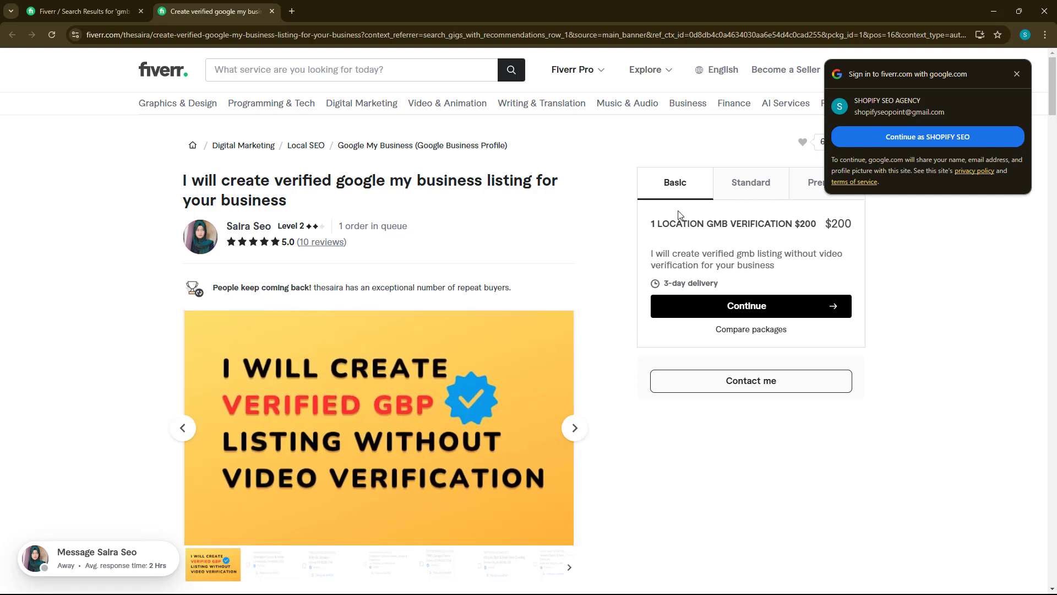
drag(652, 230, 852, 235)
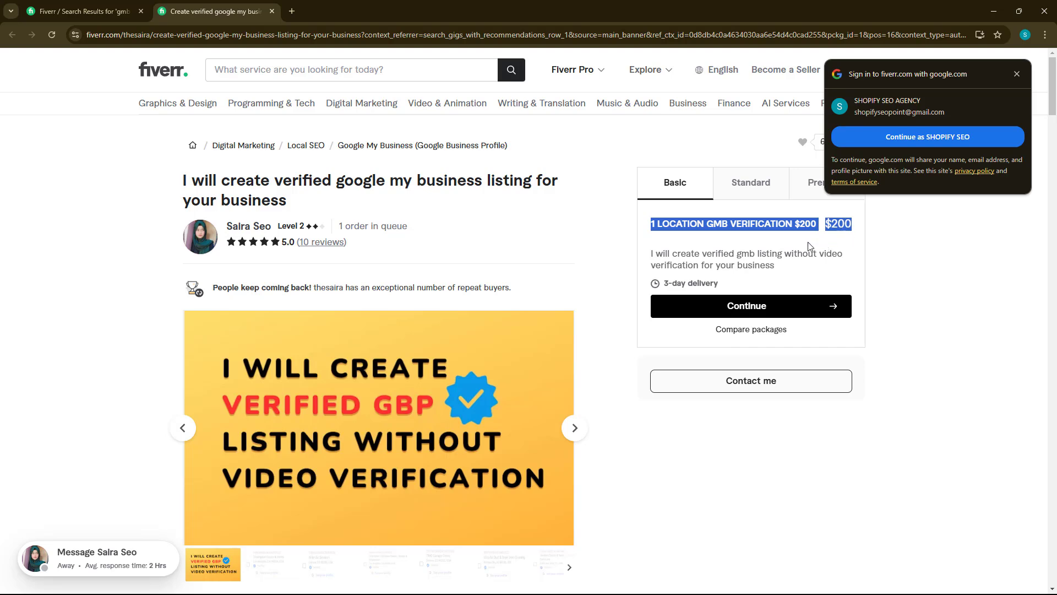
key(super)
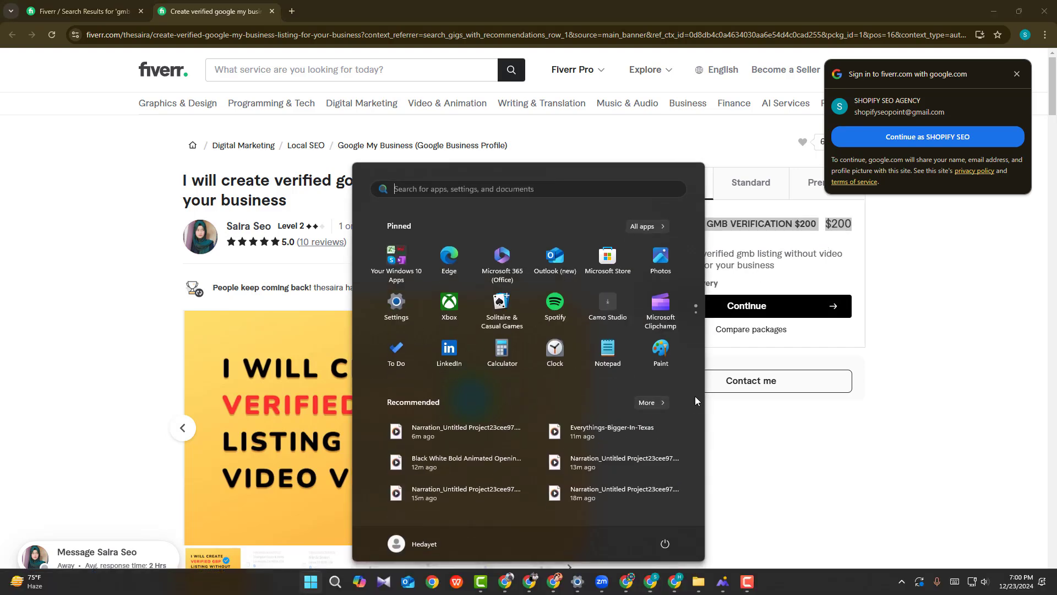
Step: Back in the Google results, highlight the business profile's title and category lines
click(675, 581)
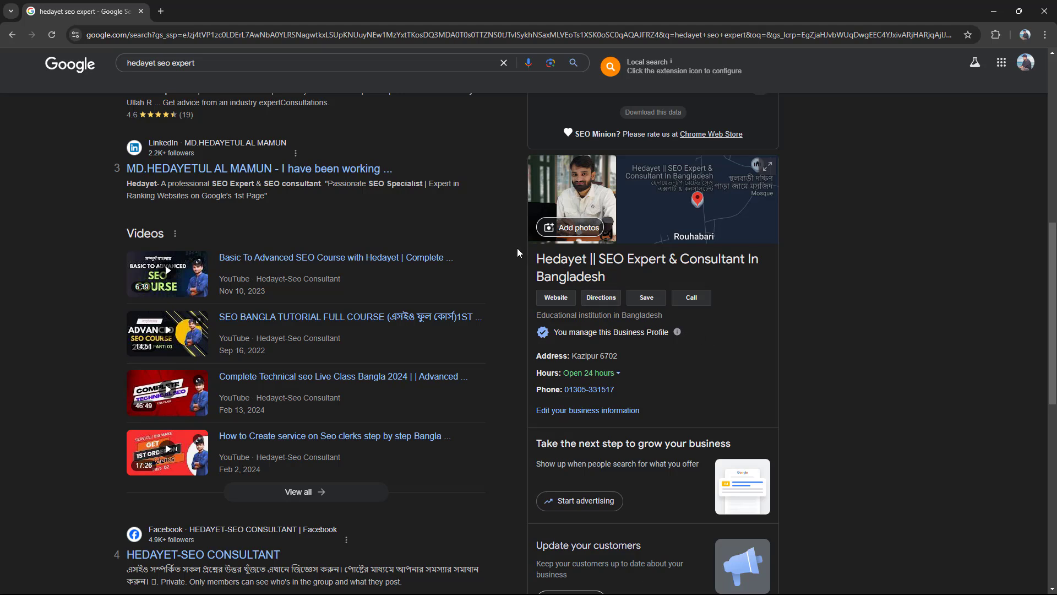
drag(535, 258, 603, 277)
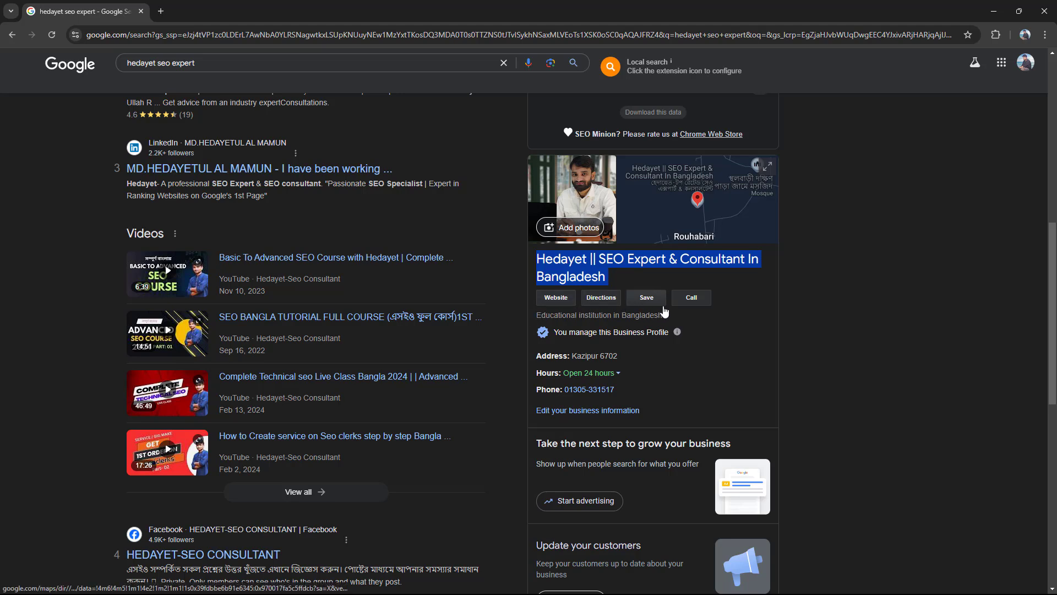
shift+click(604, 338)
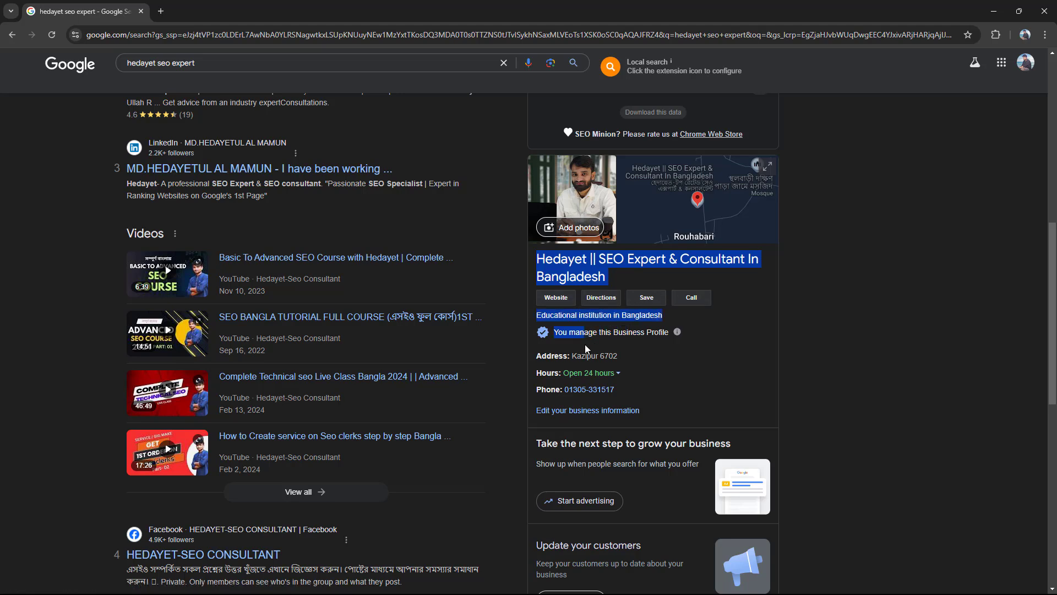
mouse_move(584, 345)
mouse_down()
mouse_move(570, 348)
mouse_move(579, 340)
mouse_up()
Step: Highlight the panel's address, opening hours and phone number, then bring up the Google apps list
drag(717, 337, 652, 338)
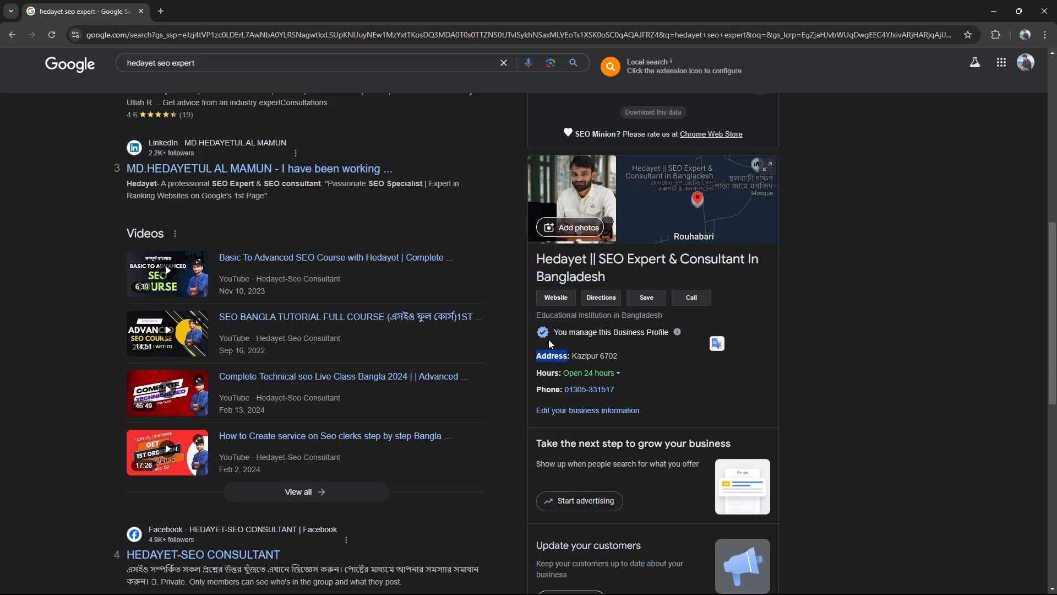
drag(542, 331, 626, 358)
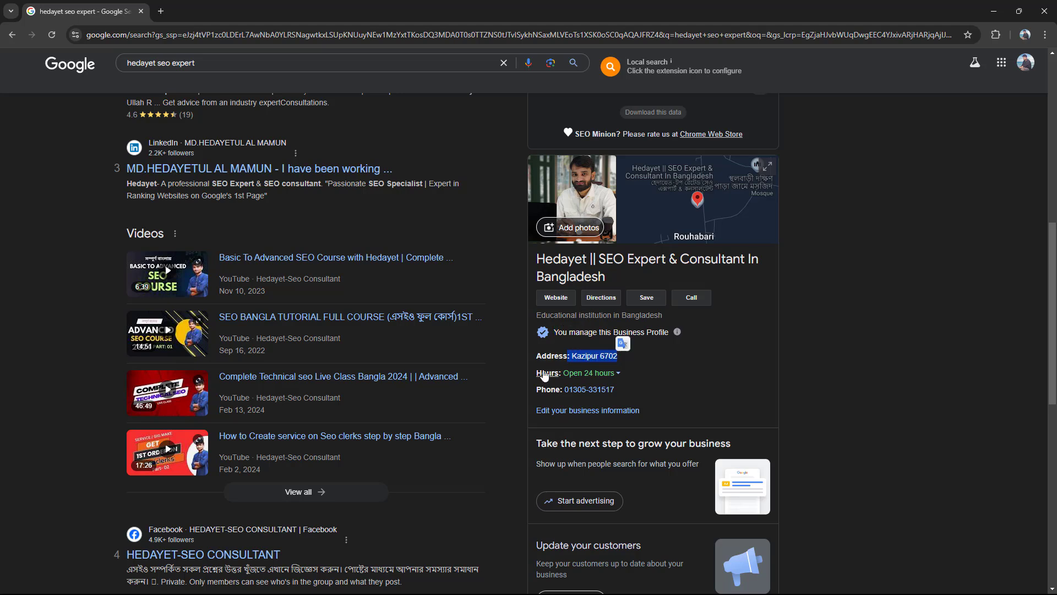
drag(534, 376, 607, 374)
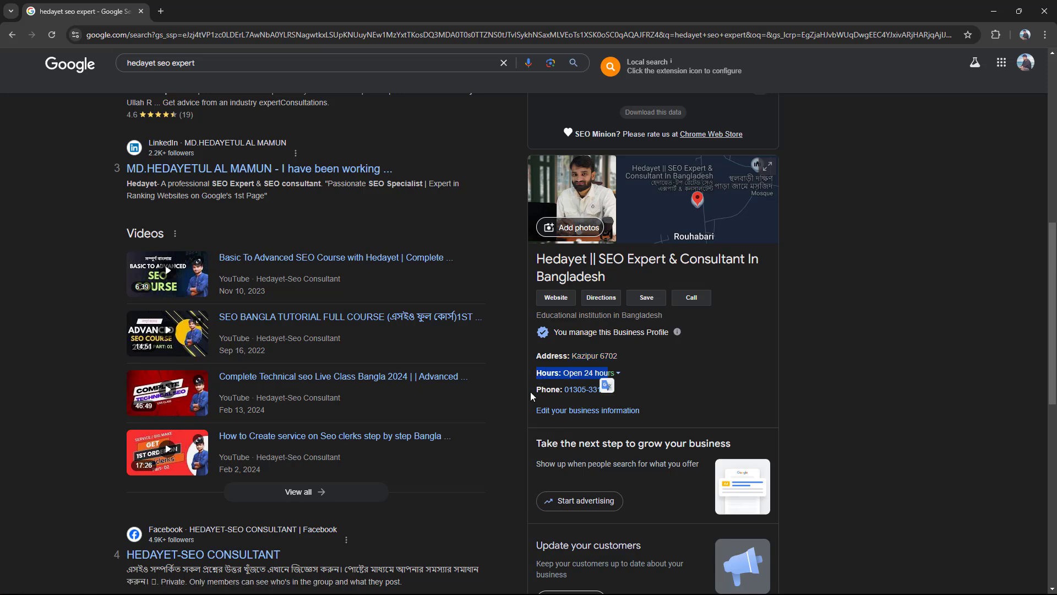
drag(535, 390, 605, 390)
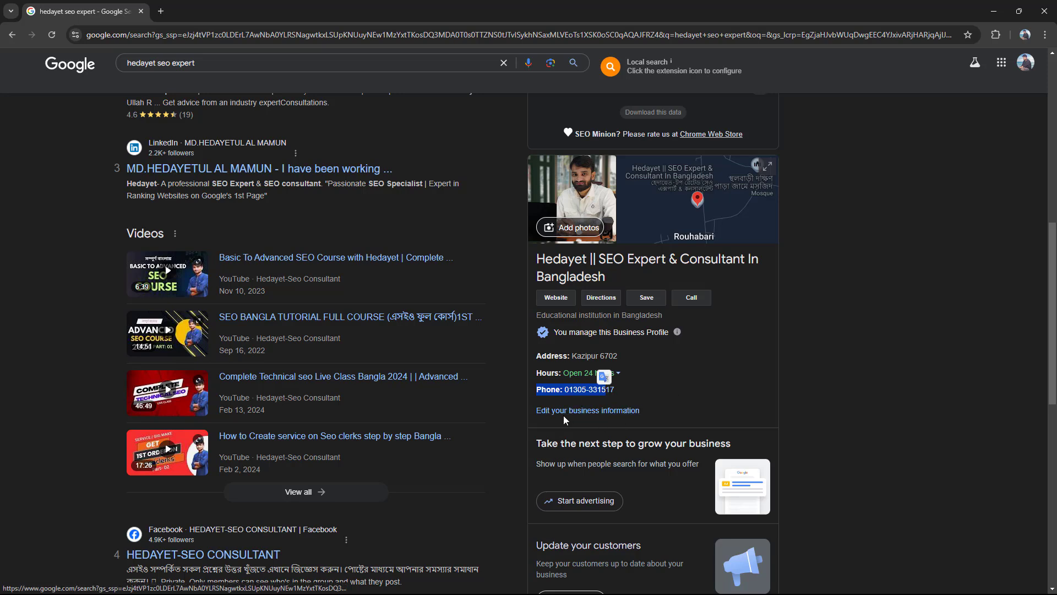
click(679, 359)
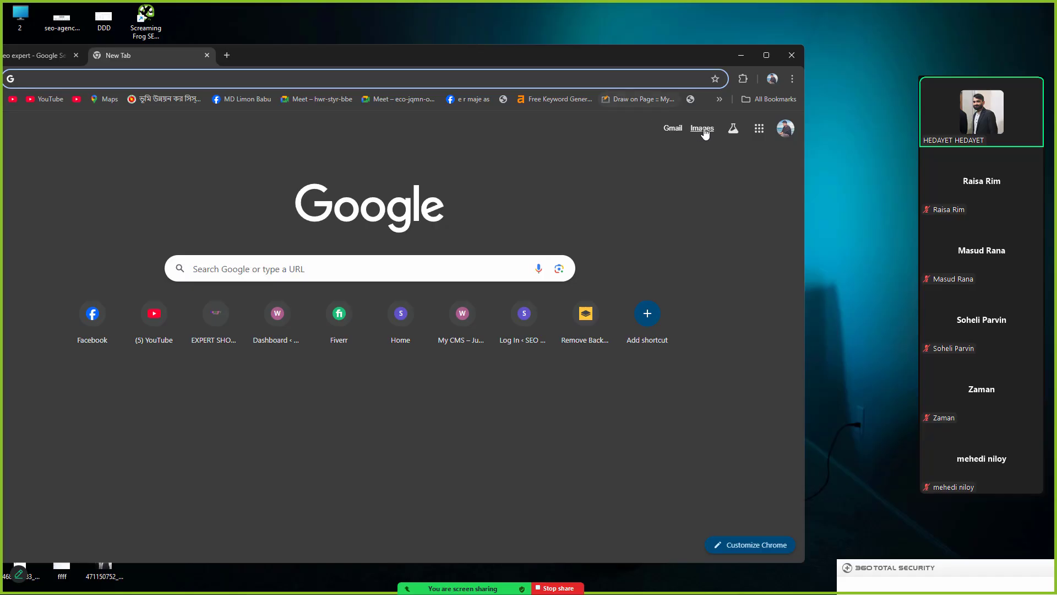
click(759, 128)
Step: Open Google Docs in a maximized window and create a blank document
scroll(699, 309, down, 1)
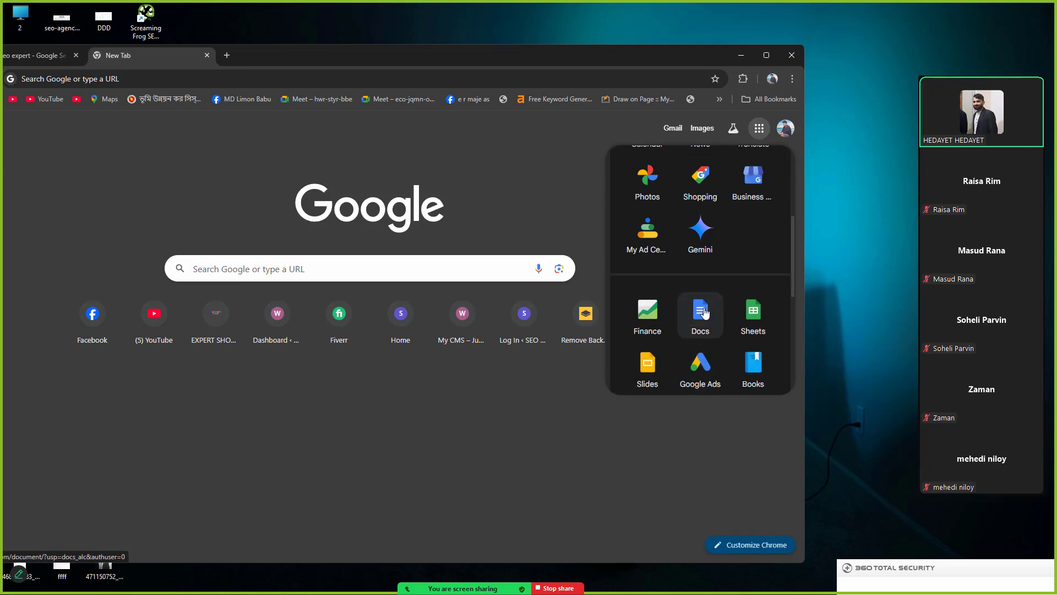
click(699, 311)
click(766, 55)
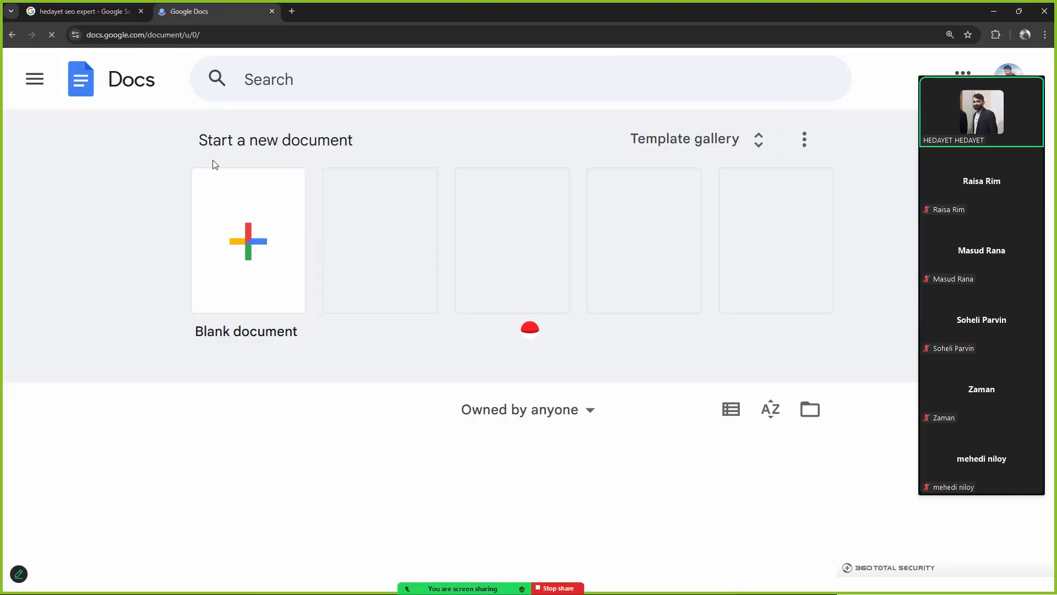
click(242, 229)
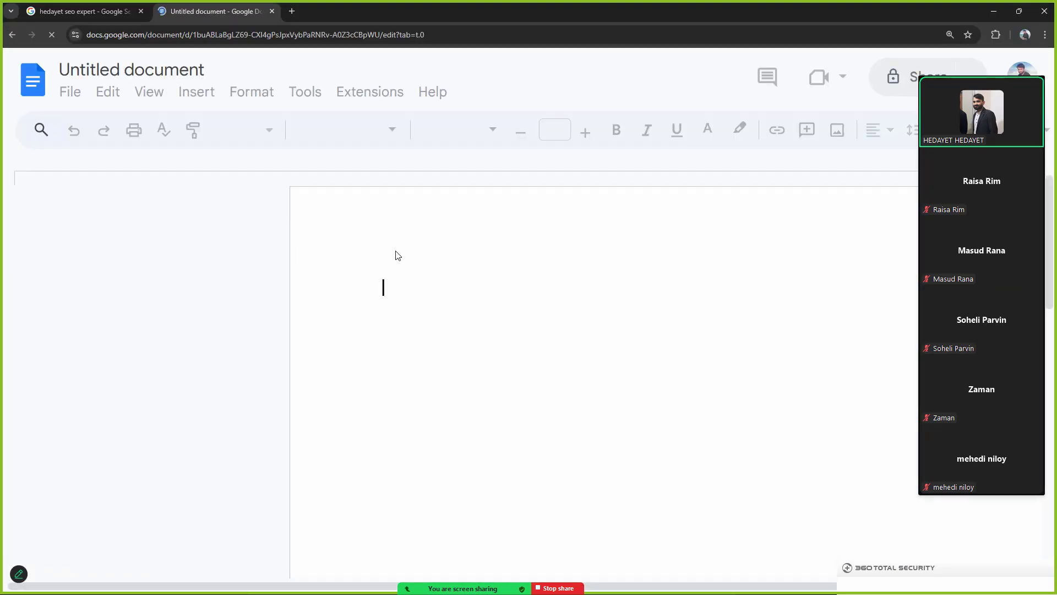
Step: Type '1.Business Name' and begin item '2.' on the next line
text(1.)
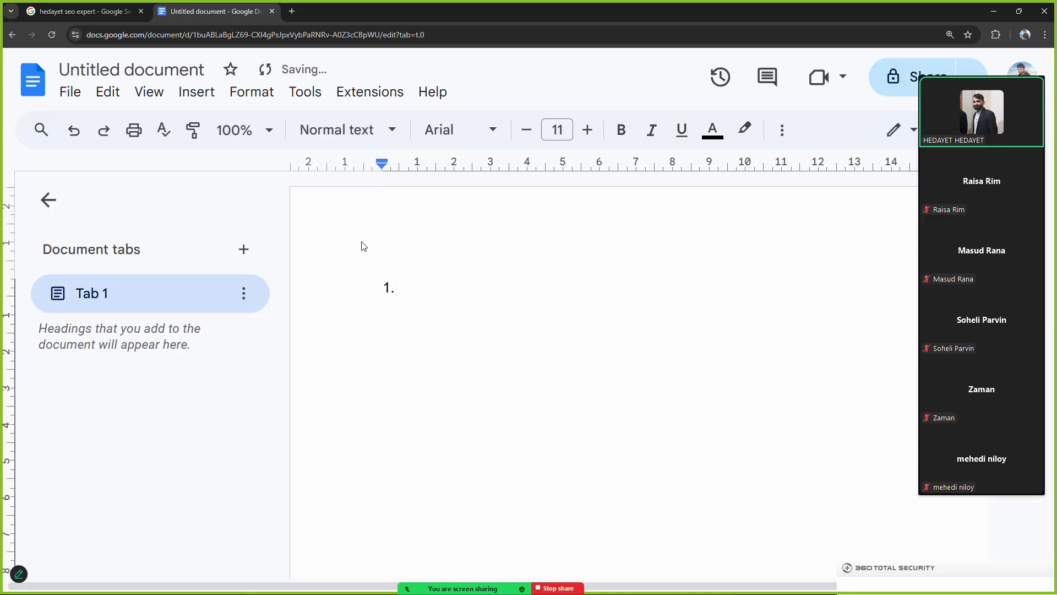
text(Busines)
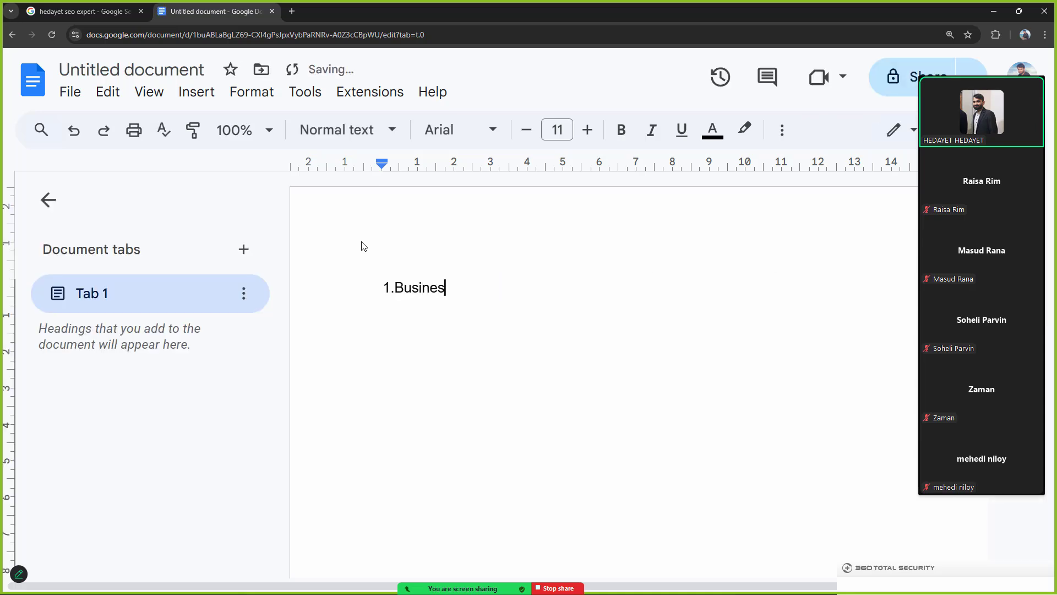
text(s Name)
key(Return)
text(Bus)
key(BackSpace)
key(BackSpace)
key(BackSpace)
text(2.)
click(381, 287)
key(F11)
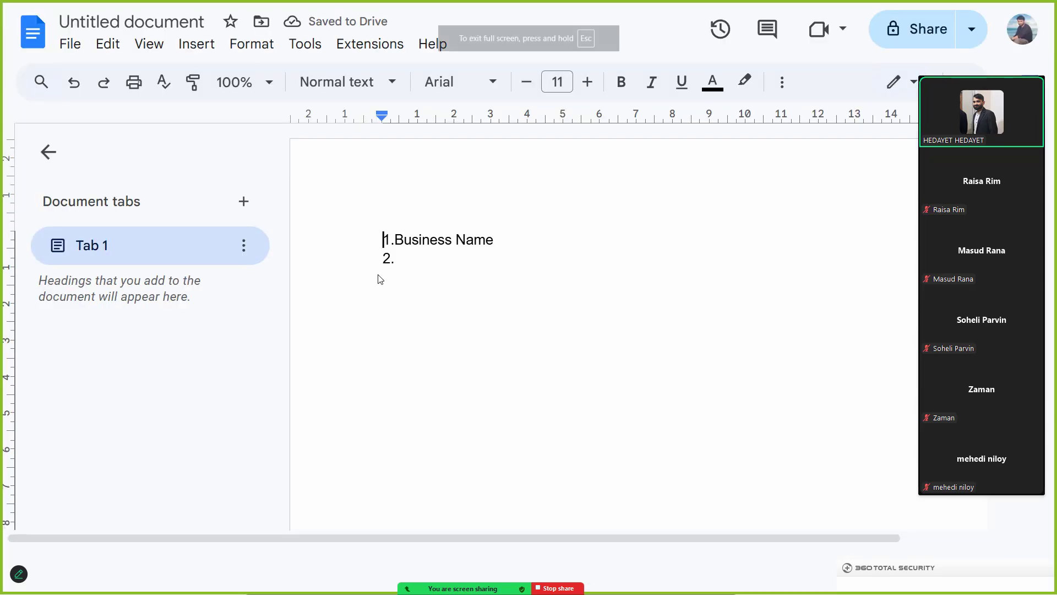
Step: Complete item 2 as 'Business Ctagatory' and add '3.Business Location'
key(Escape)
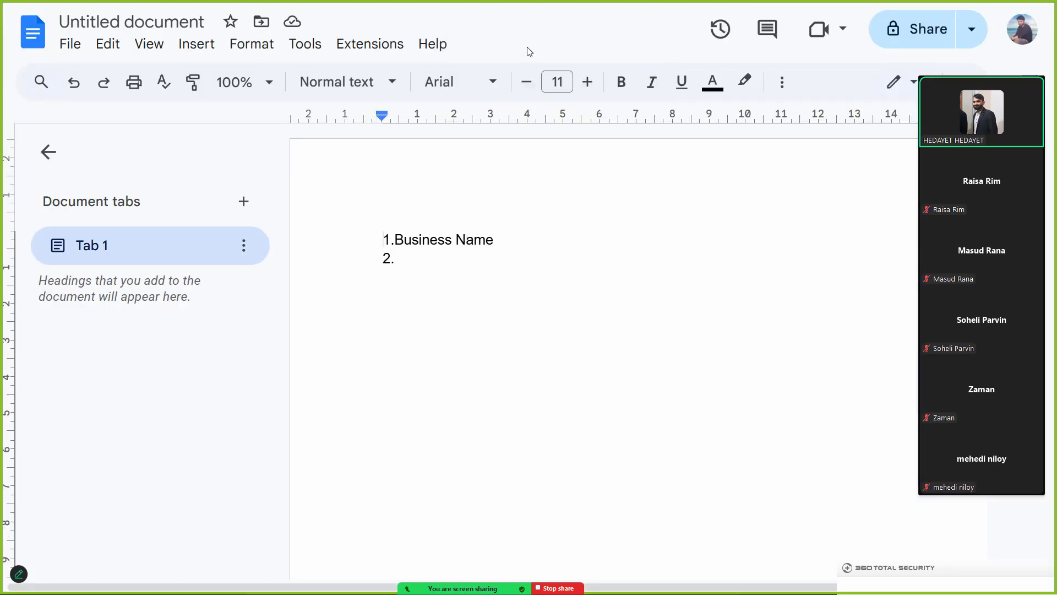
click(386, 310)
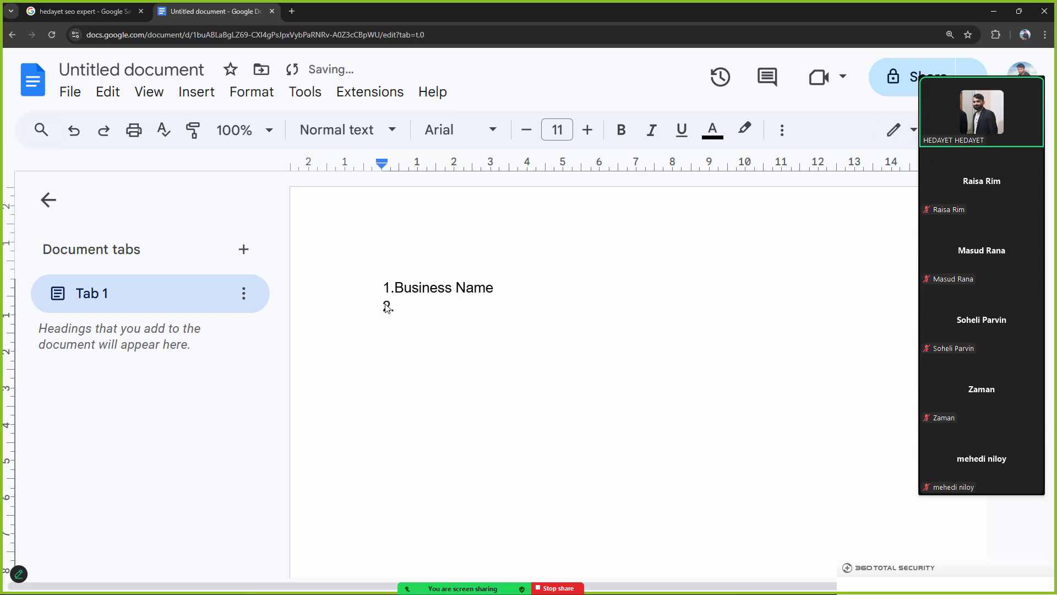
key(BackSpace)
click(406, 311)
text(Business Ctage)
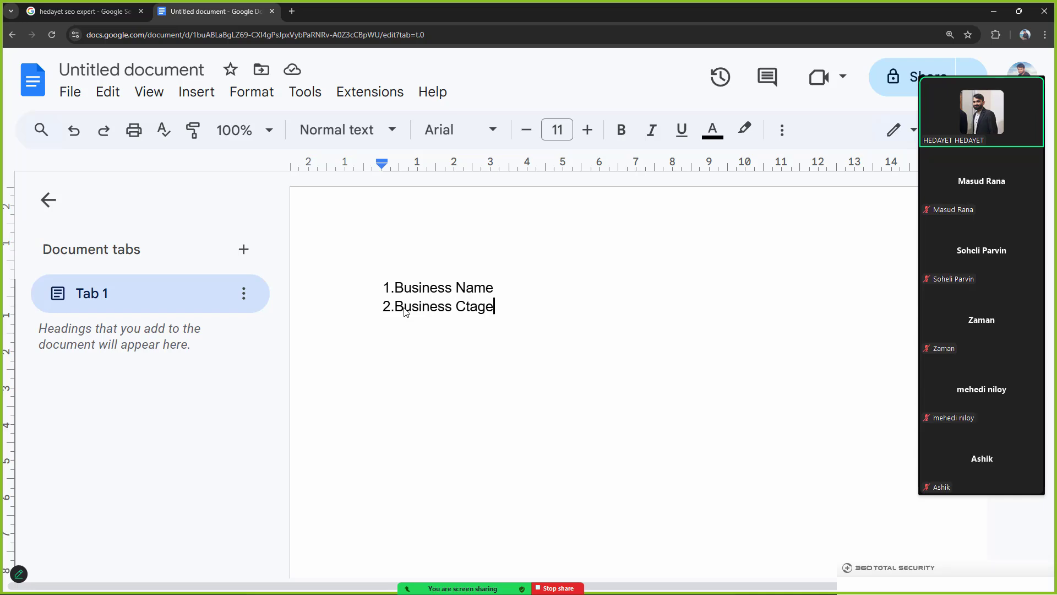
key(BackSpace)
text(ator)
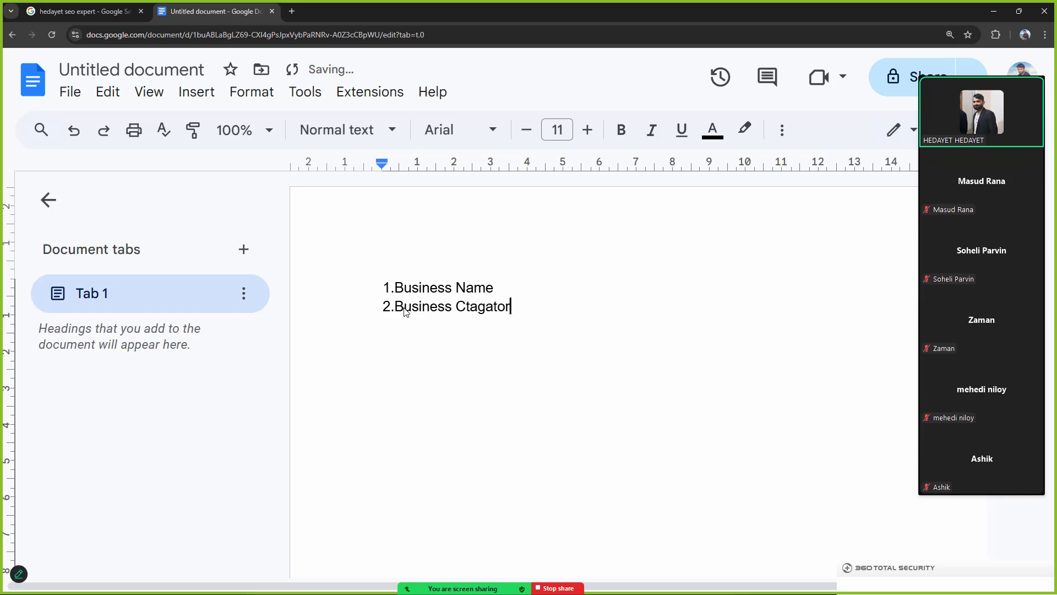
text(y)
key(Return)
text(3.Business Location)
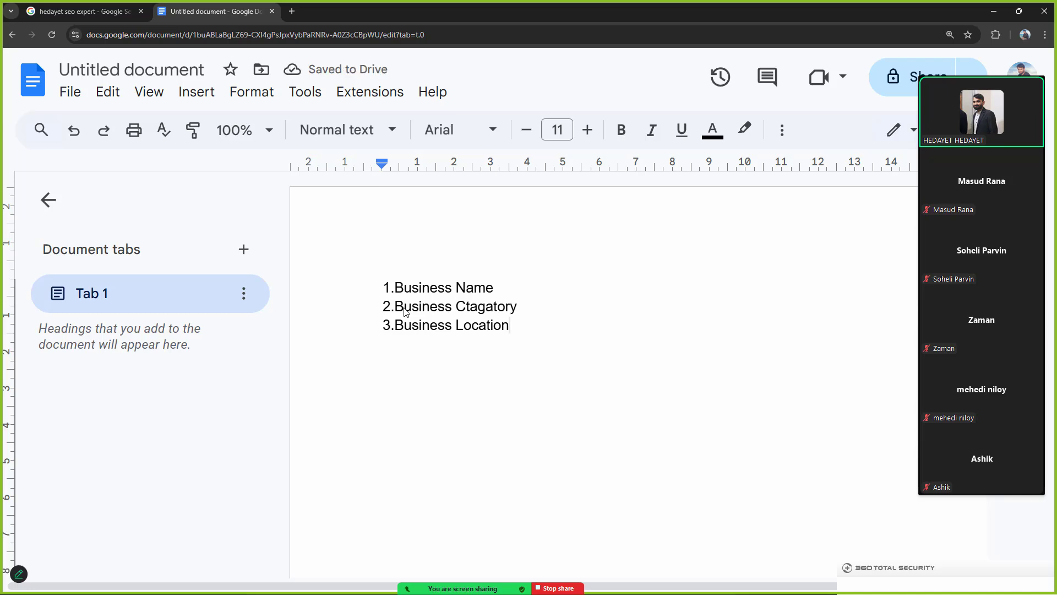
Step: Add items '4.Contact Information', '5.Phone Number' and '6.Website'
key(Return)
text(4.A)
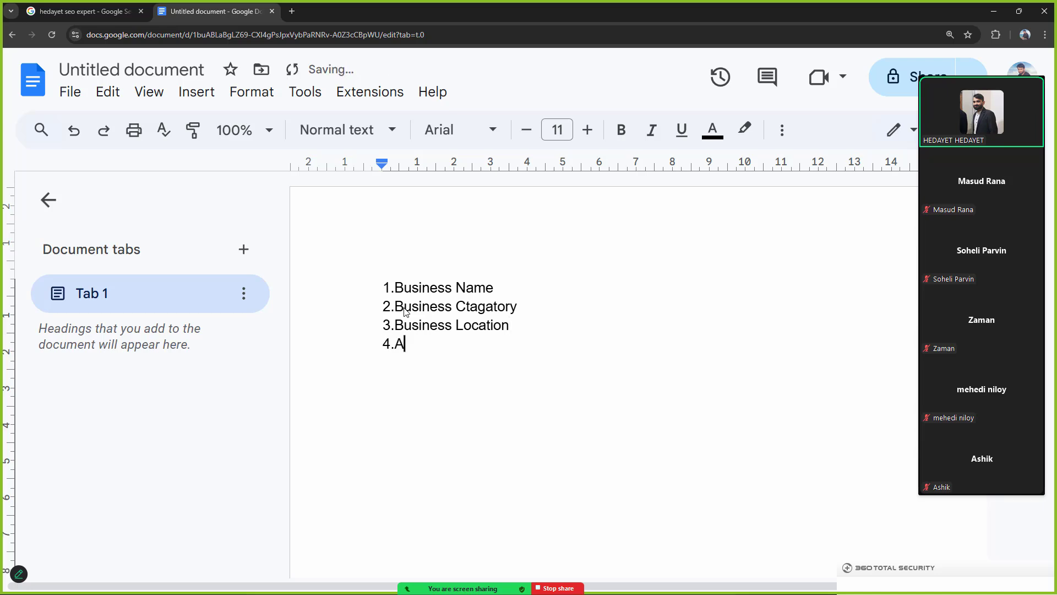
text(dd ct)
key(BackSpace)
key(BackSpace)
key(BackSpace)
key(BackSpace)
key(BackSpace)
key(BackSpace)
text(Contact Infort)
key(BackSpace)
text(mation)
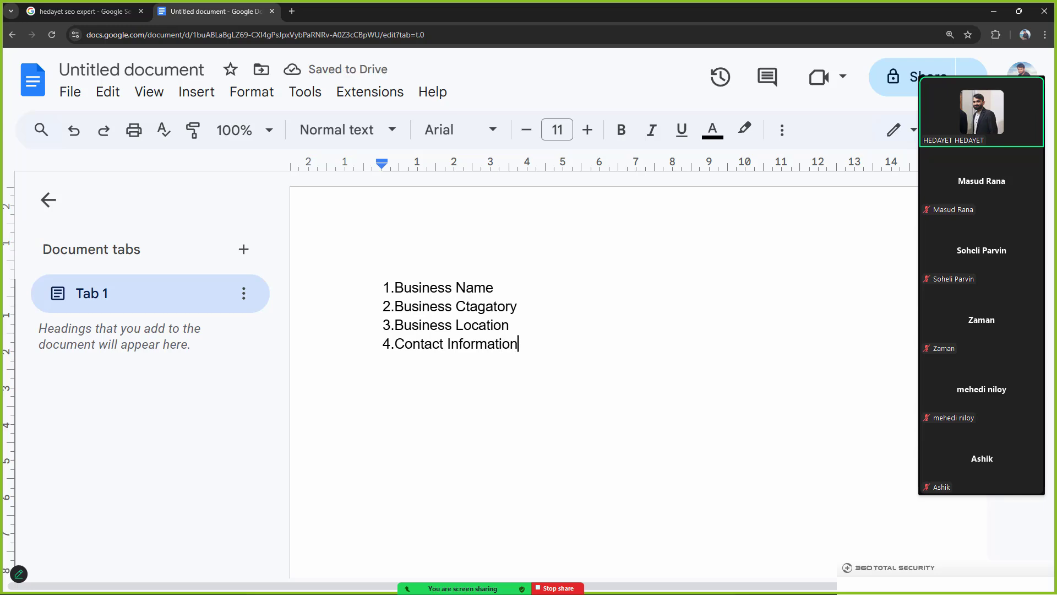
key(Return)
text(5.)
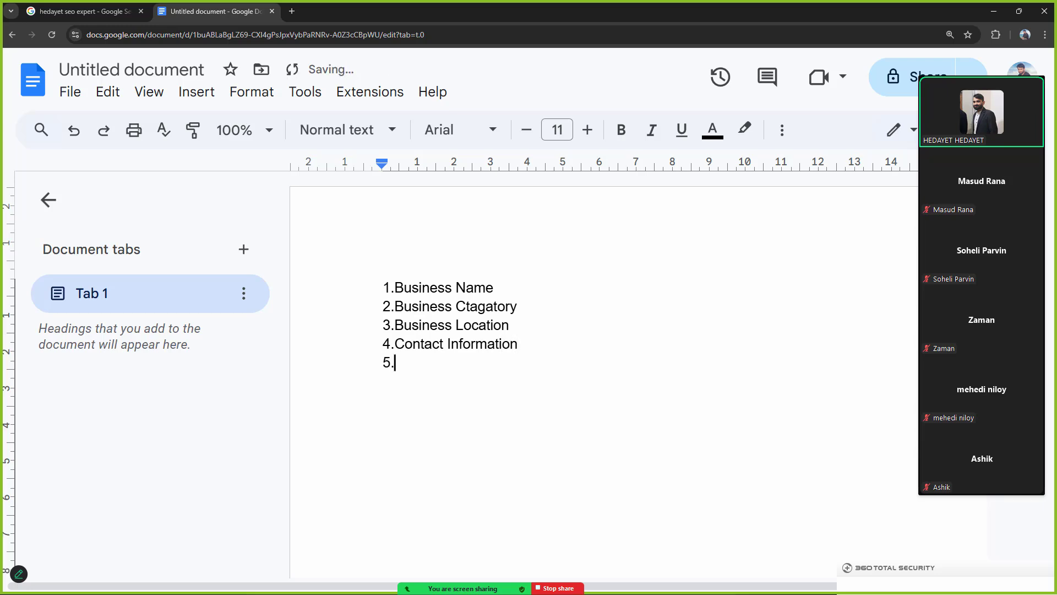
text(Phone Number)
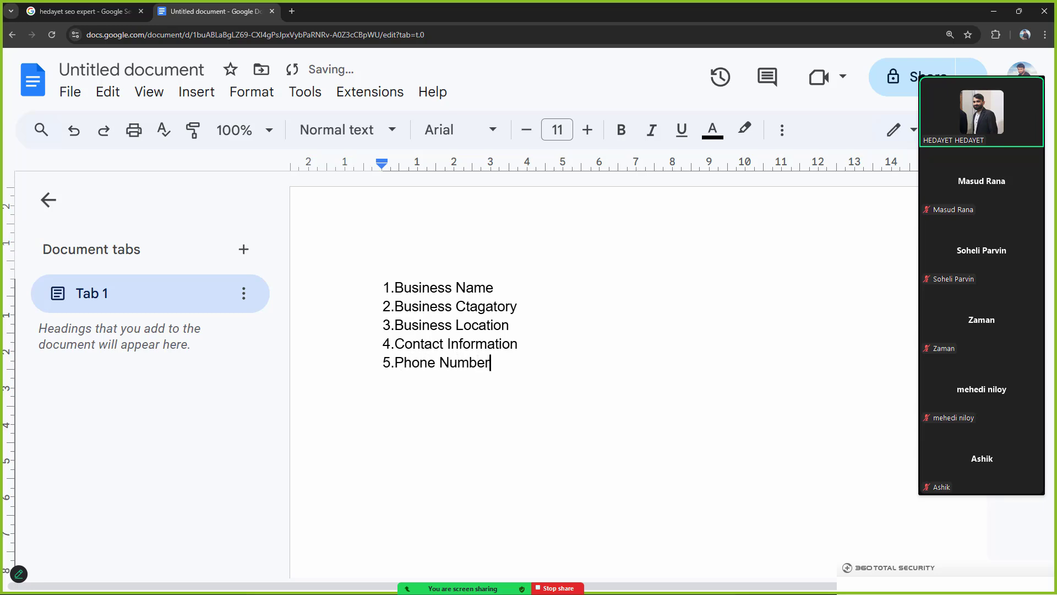
key(Return)
text(6.Website)
Step: Add a 'VERIFY..............' line below the list, followed by a blank line
key(Return)
text(ver)
key(BackSpace)
key(BackSpace)
key(BackSpace)
text(V)
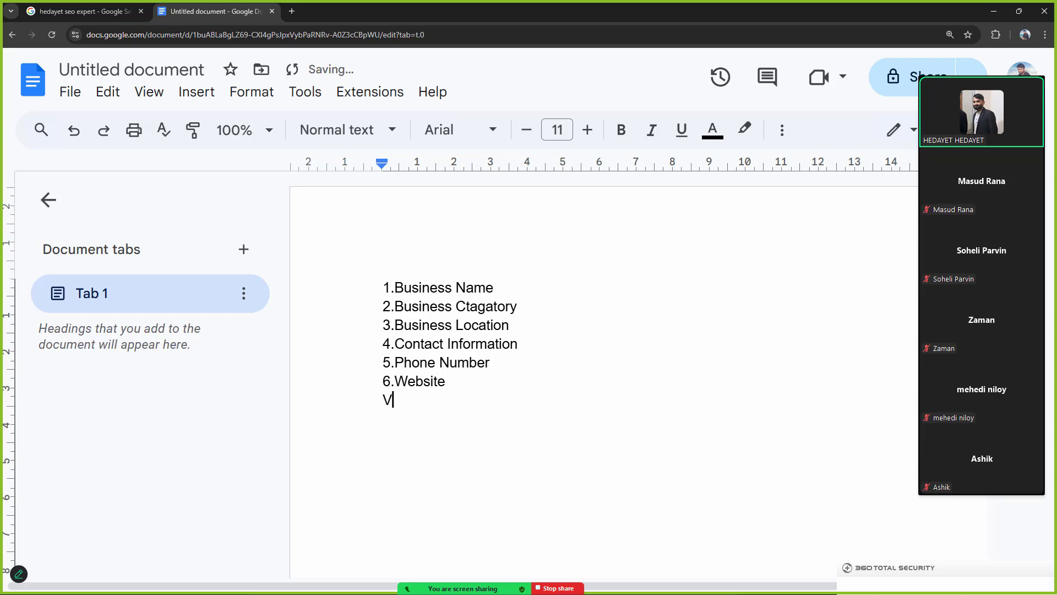
text(ERIFY/)
key(BackSpace)
text(..............)
key(Return)
key(Return)
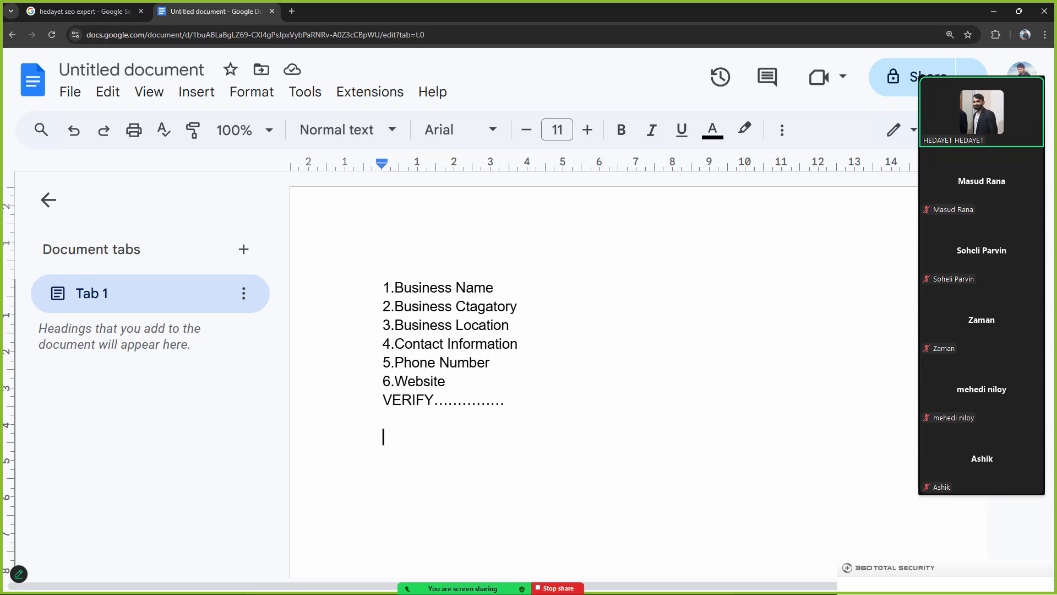
Step: Type the heading 'Business Profile:' with first item '1.Business Hour'
text(Bi)
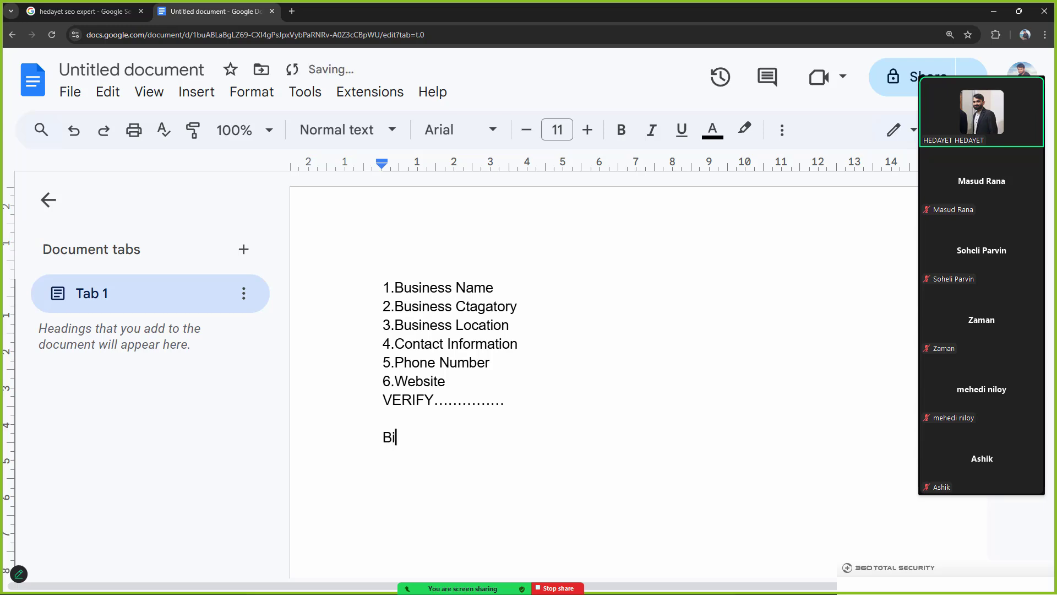
key(BackSpace)
text(usiness Profile)
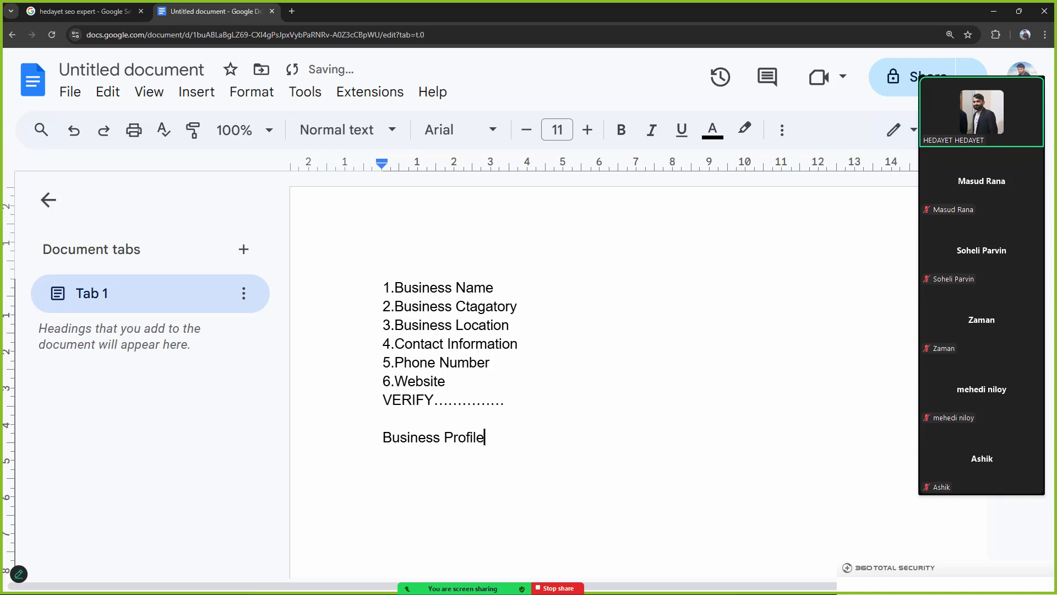
text(:)
key(Return)
text(2)
key(BackSpace)
text(1.Bu)
text(siness Hour)
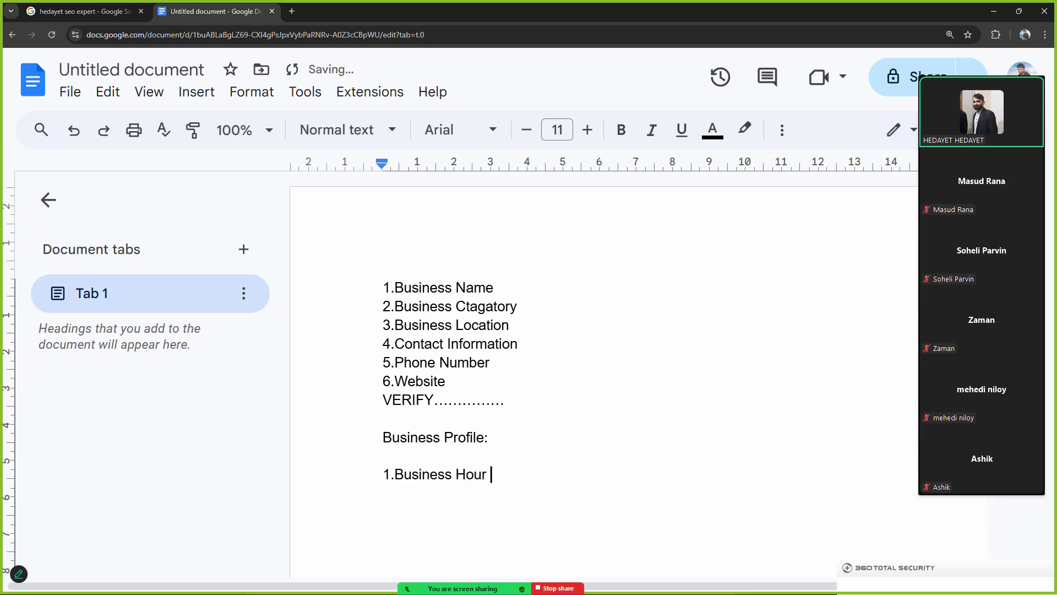
Step: Add items '2.Photos' and '3.Service or Product' under the heading
key(Return)
text(2.Photos)
key(Return)
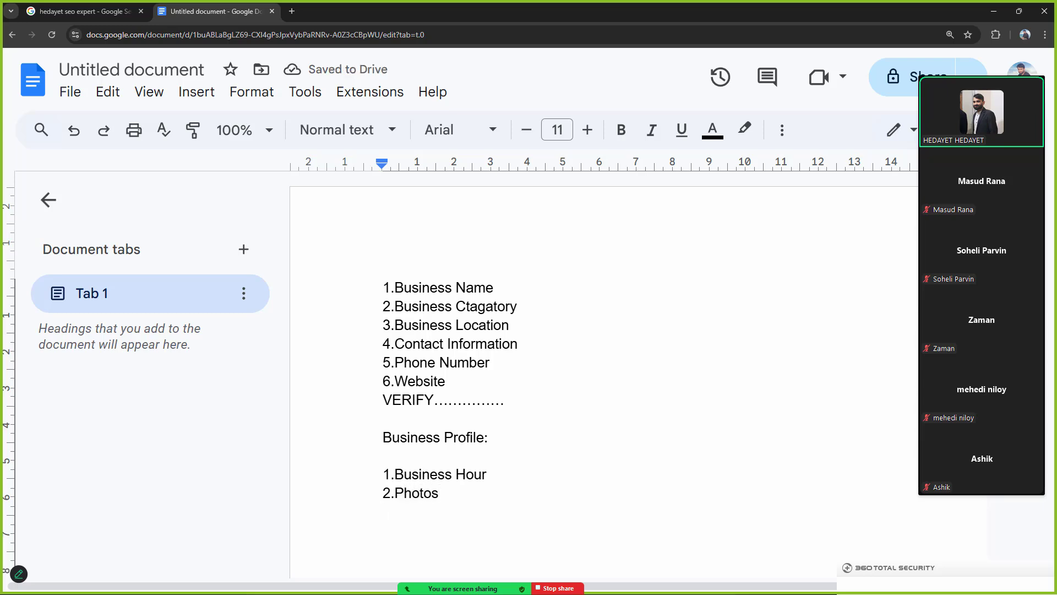
text(3.sE)
key(BackSpace)
key(BackSpace)
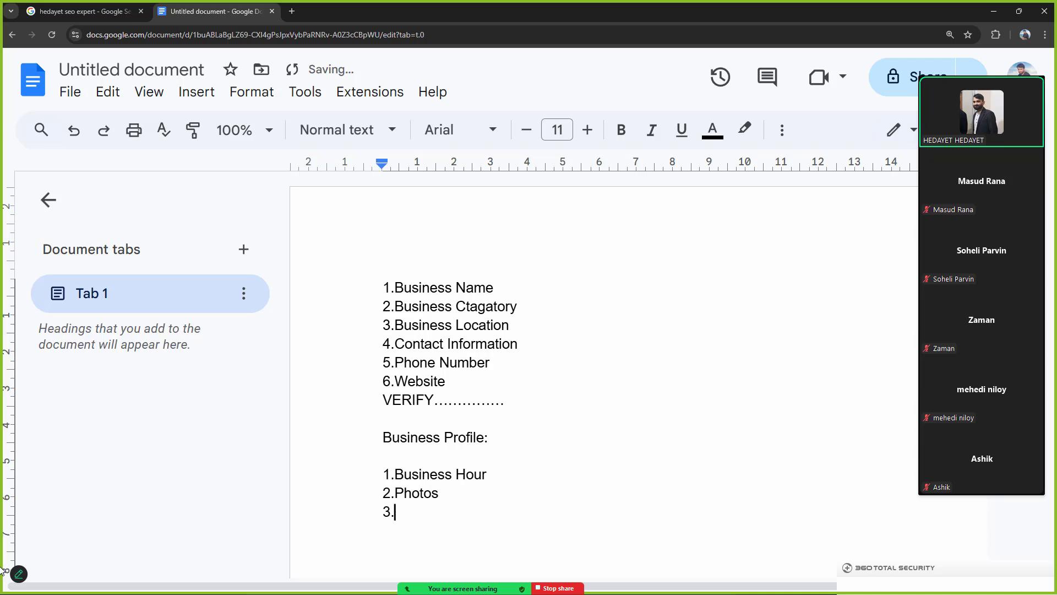
text(Service or Prod)
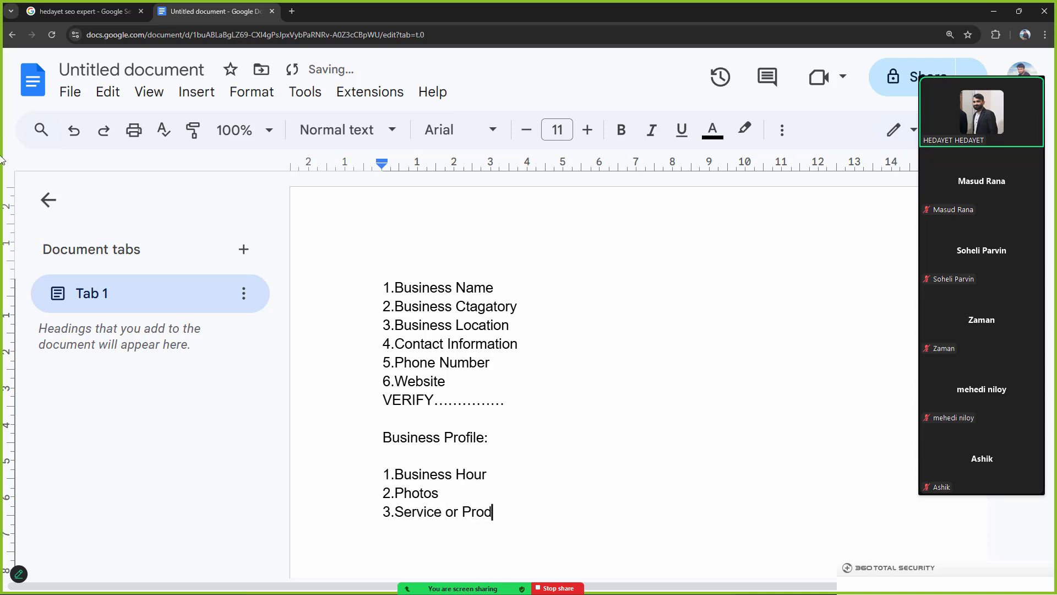
text(uct)
Step: Open Chrome with the chosen user profile and start typing a Google search
click(110, 11)
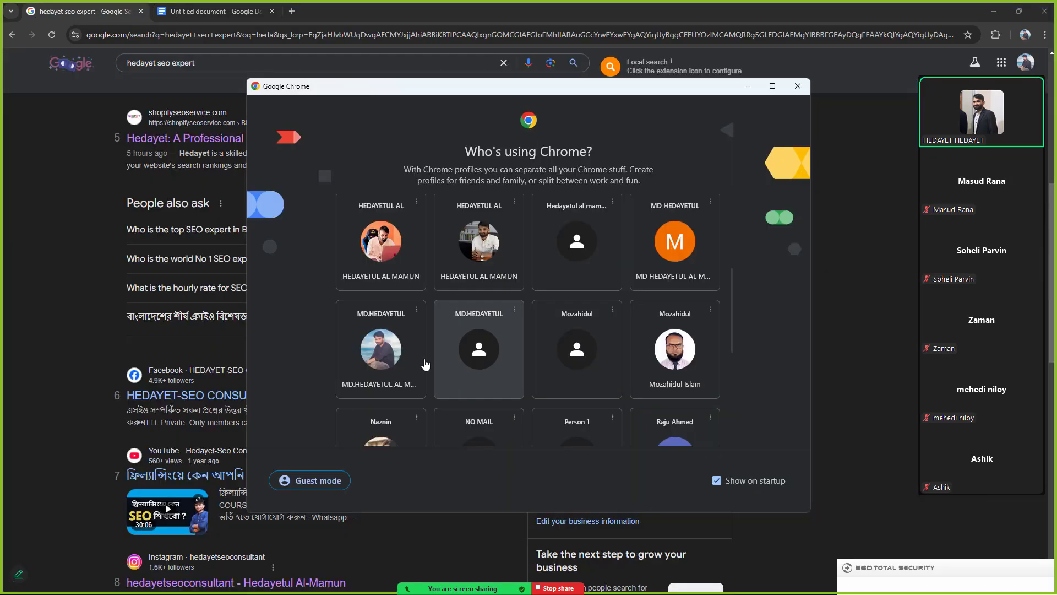
scroll(426, 365, up, 1)
click(405, 325)
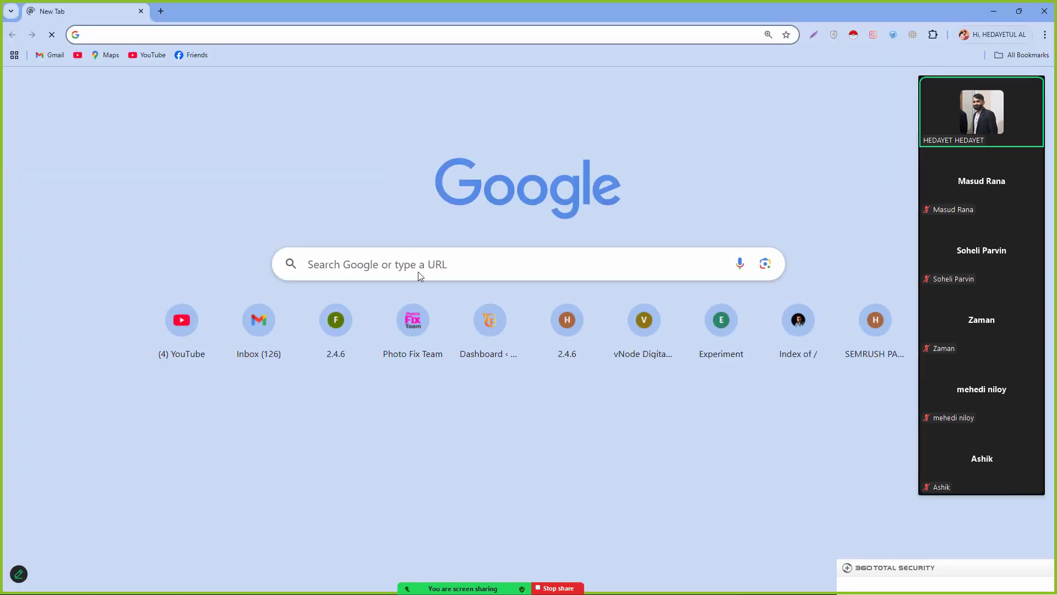
click(402, 265)
text(goo)
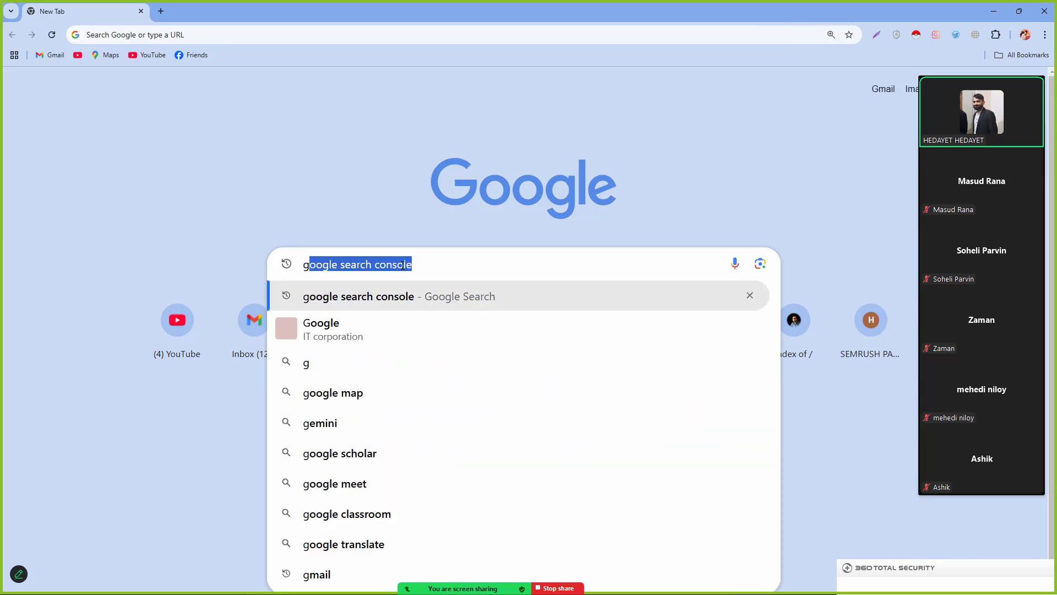
text(le)
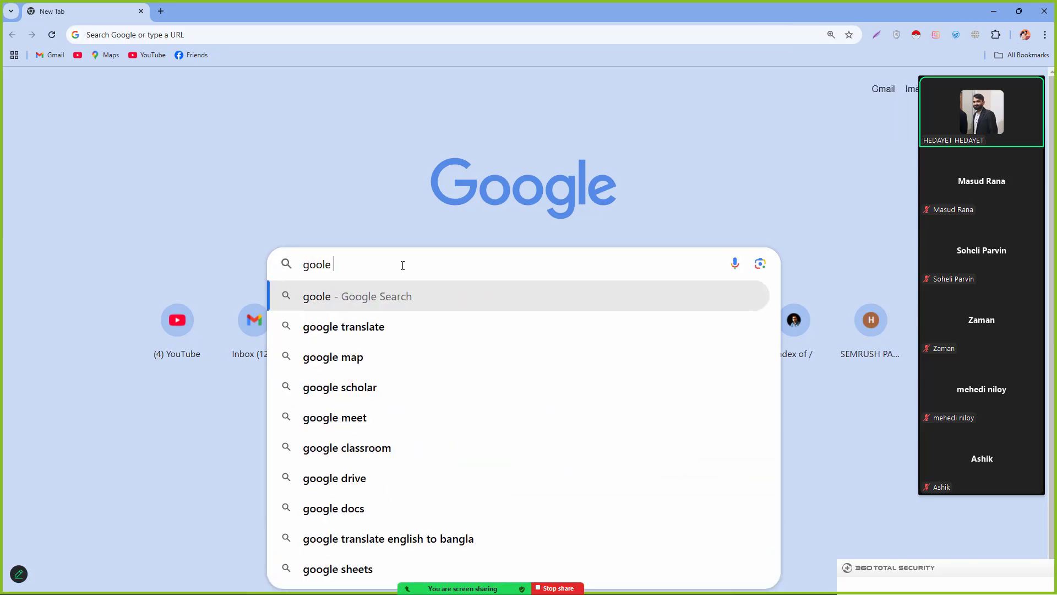
Step: Search Google for 'google my business' and open the 'Get Listed on Google - Google Business Profile' result
key(BackSpace)
key(BackSpace)
text(gl)
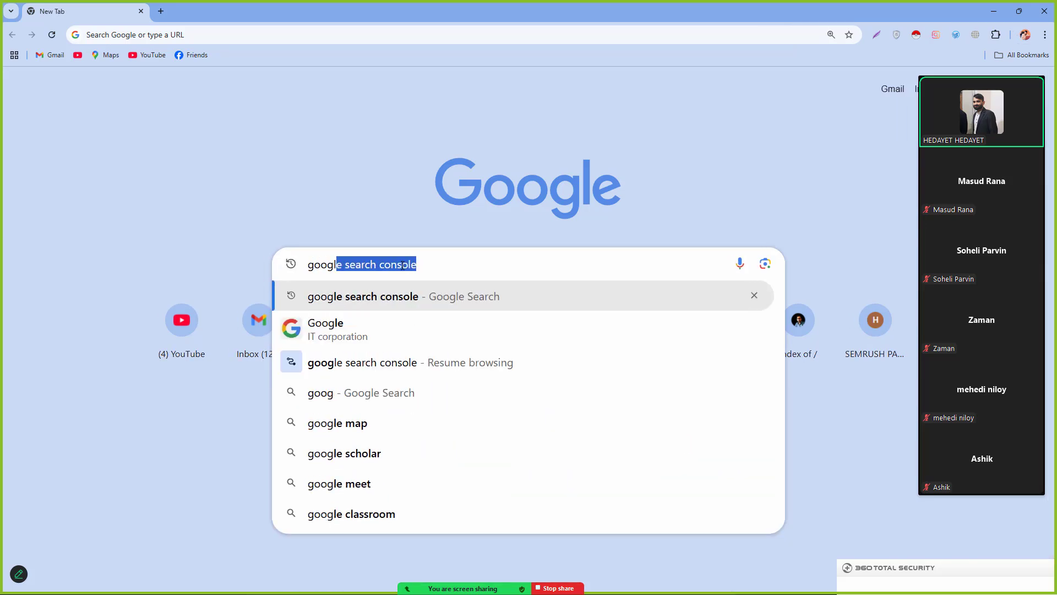
text(e my busie)
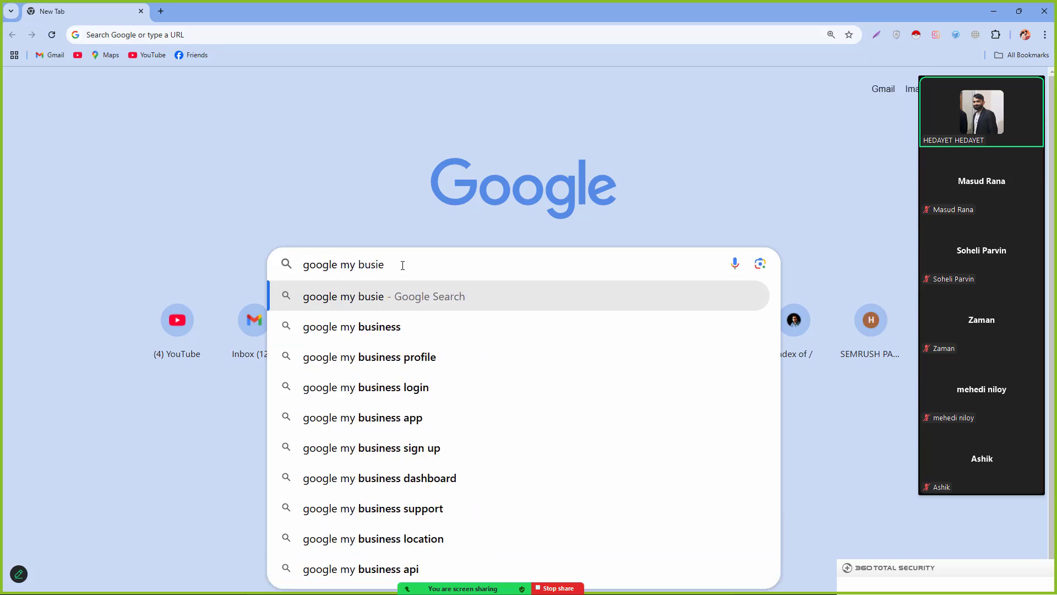
key(BackSpace)
text(ness)
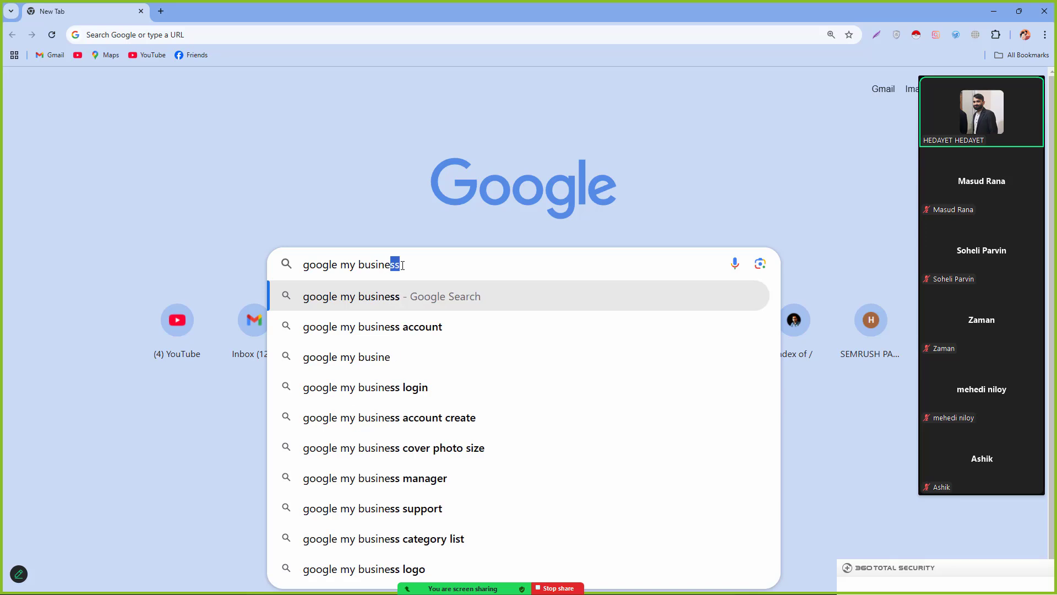
key(Return)
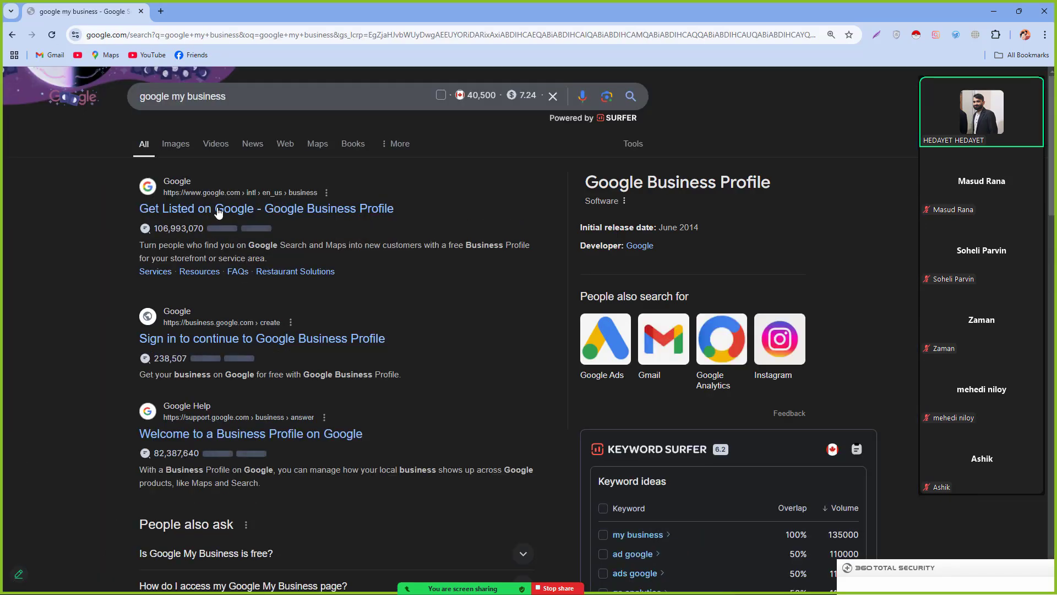
click(311, 213)
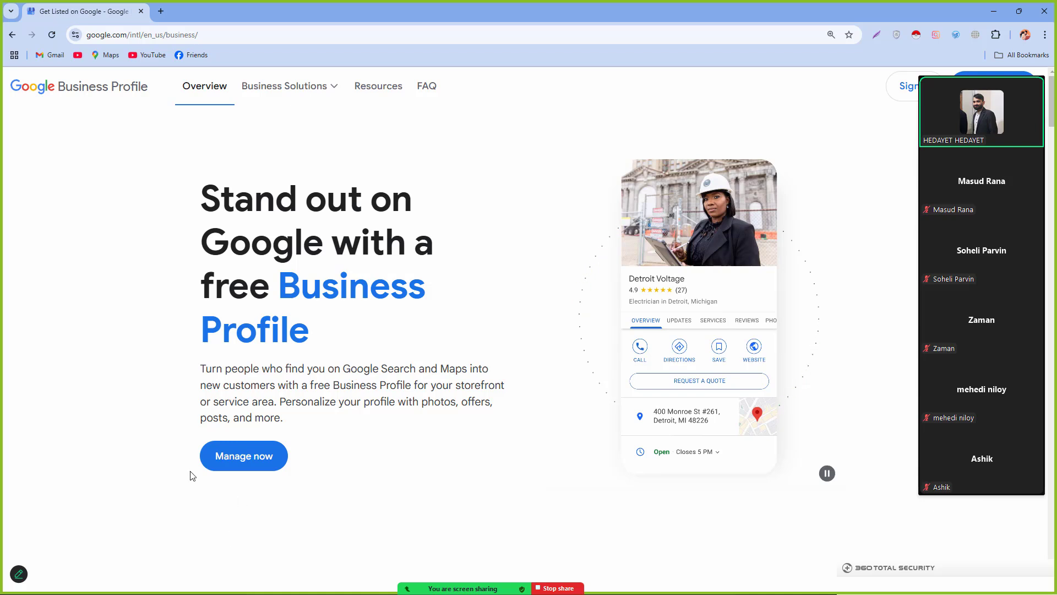
Step: Create a business profile named with the owner's name plus 'Best seo expert in Sirajgonj', then continue
click(249, 464)
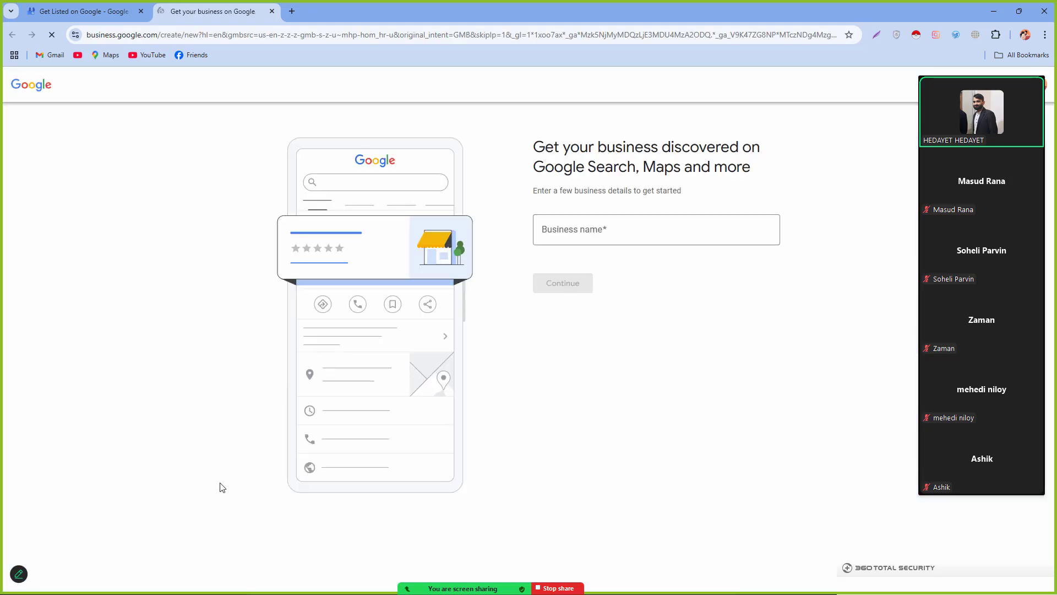
click(541, 230)
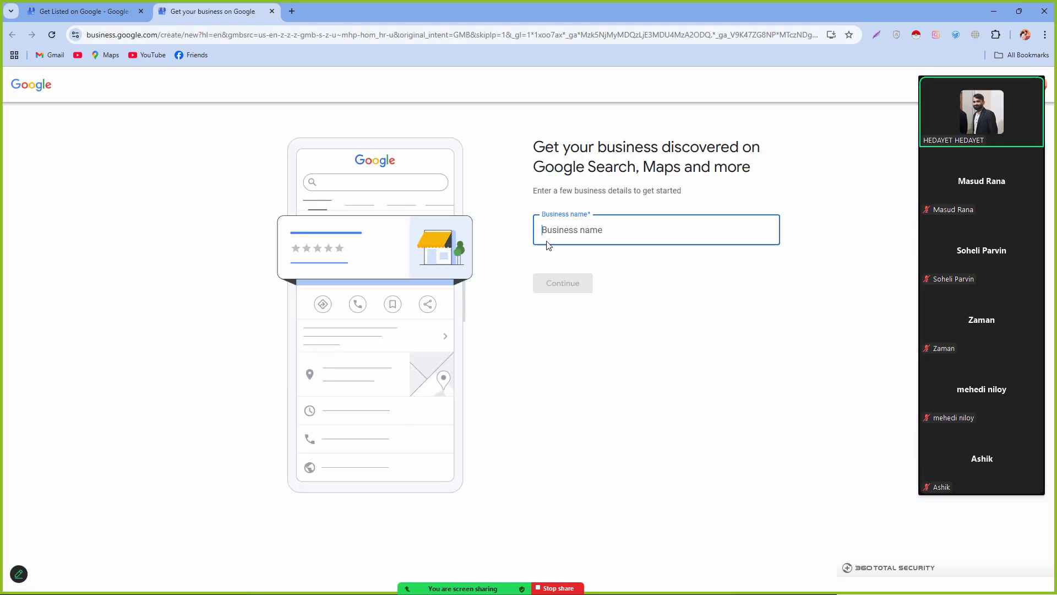
click(499, 263)
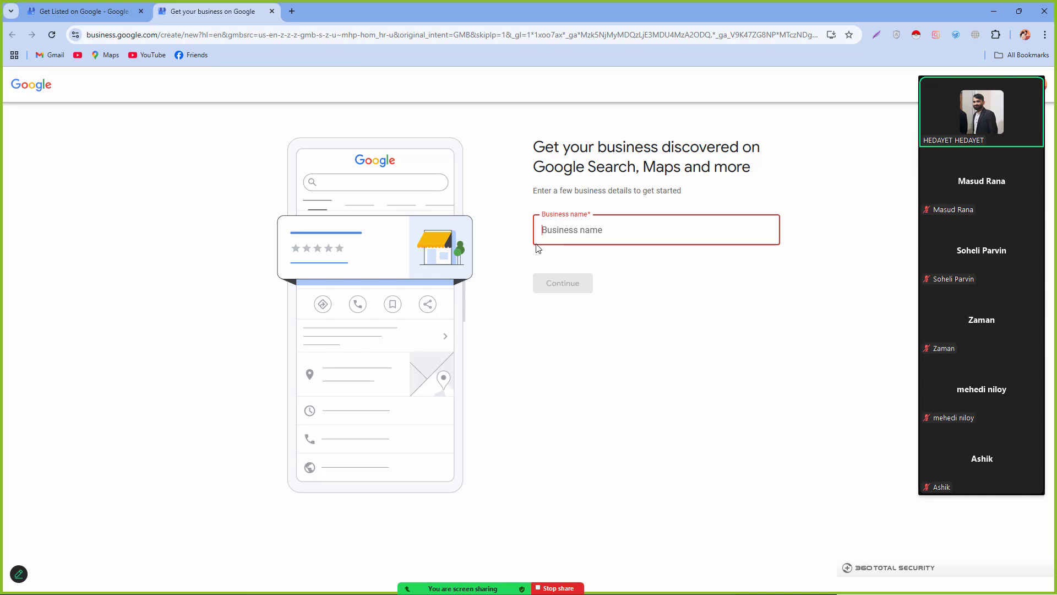
text(H)
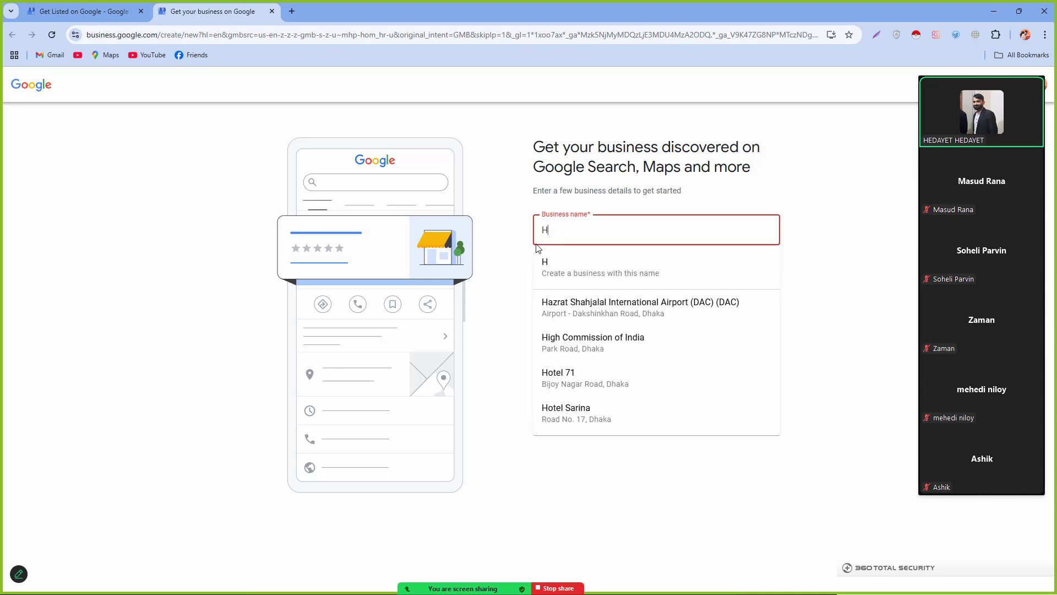
text(edayet)
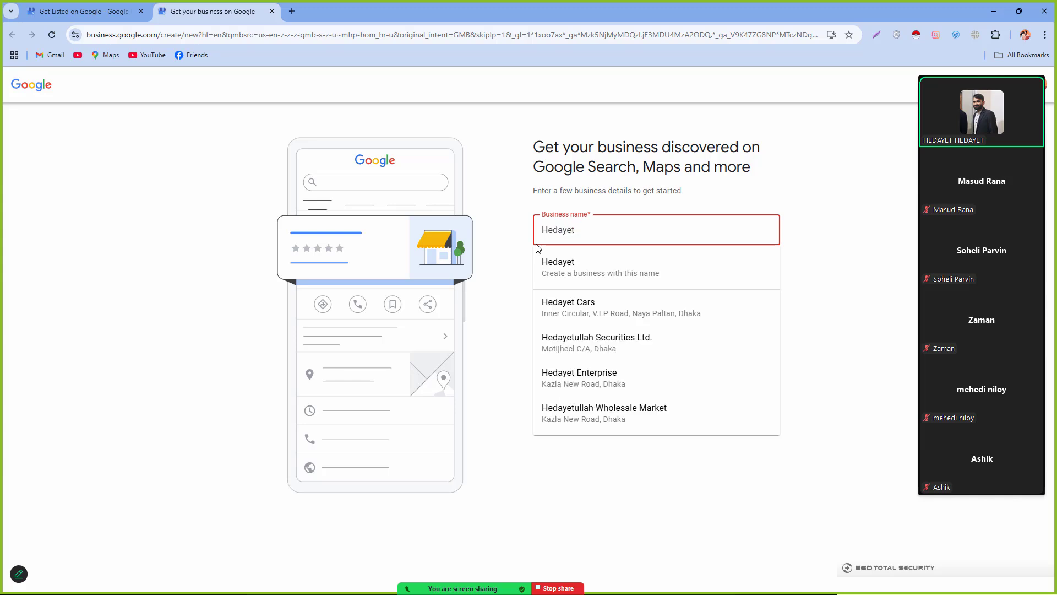
text(-B)
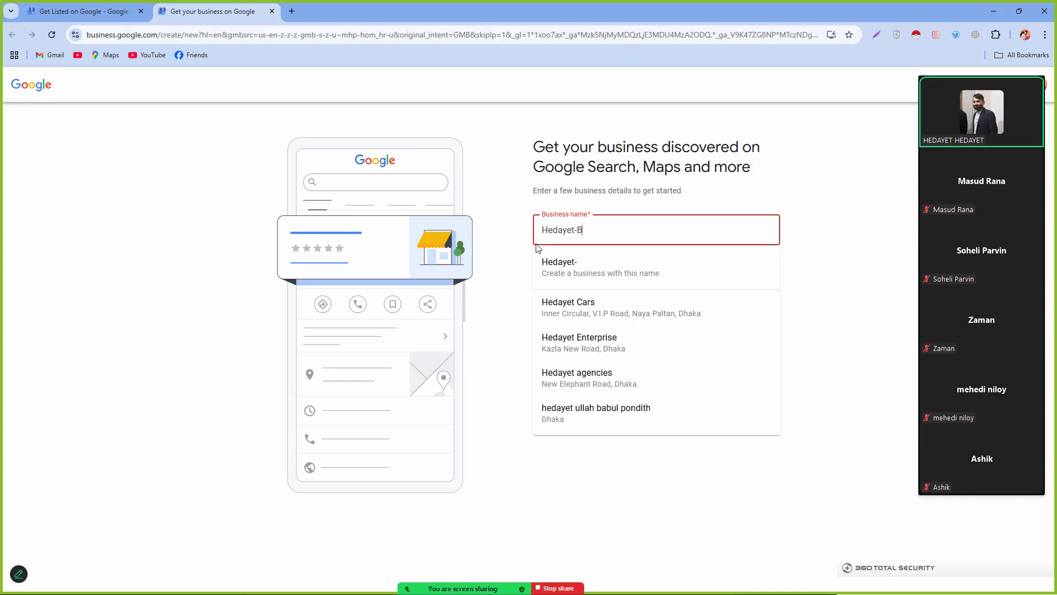
text(est sep)
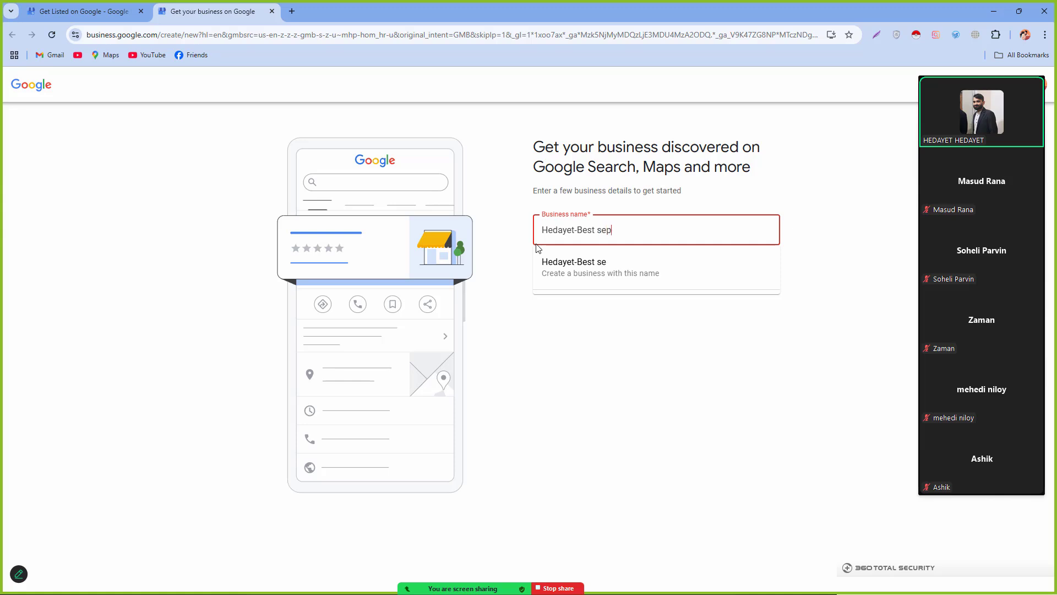
key(BackSpace)
text(o expert )
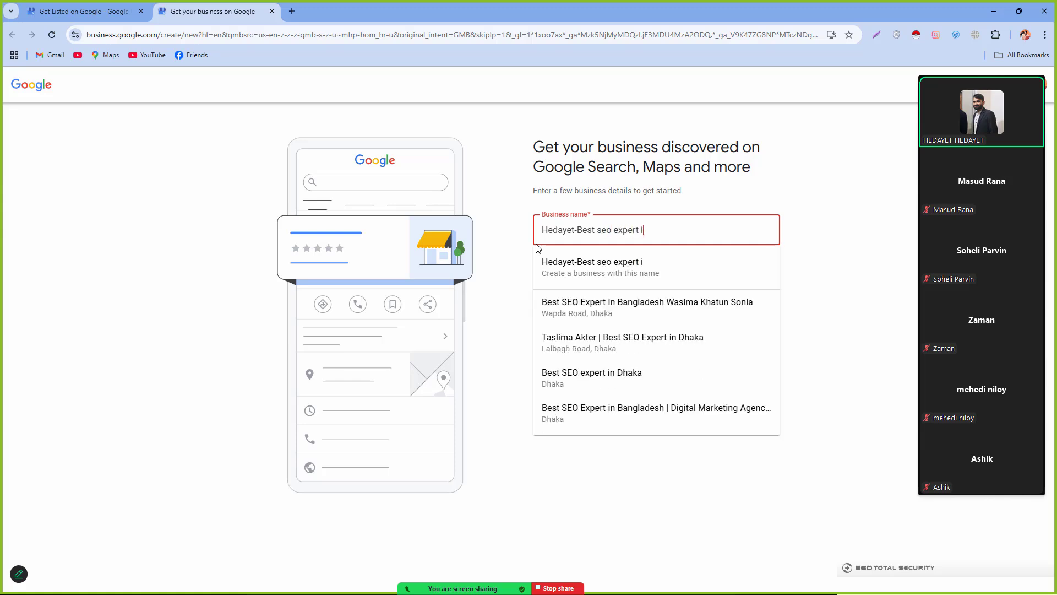
text(in Si)
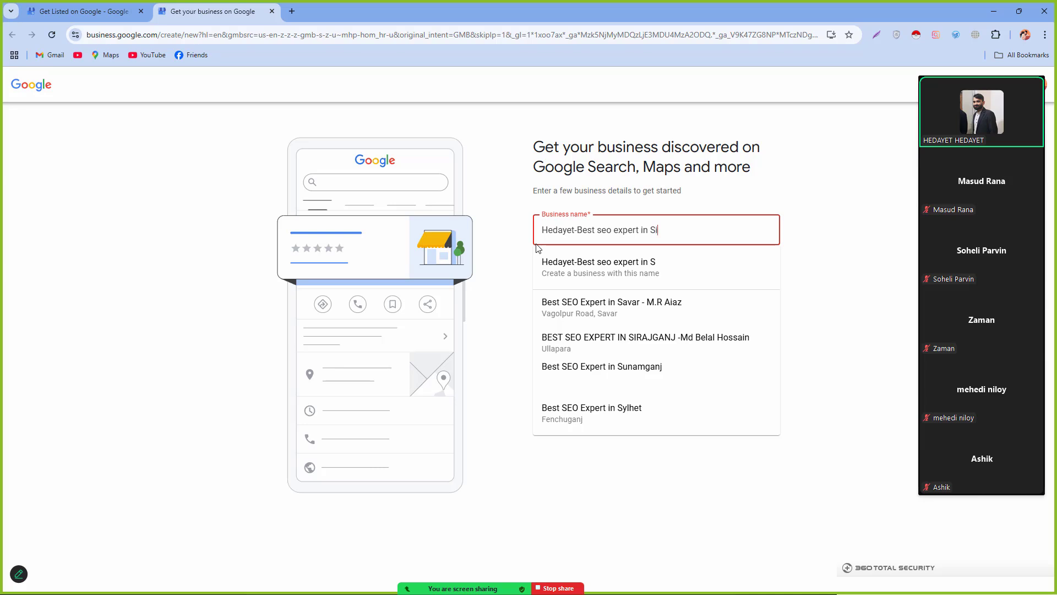
text(rajgonj)
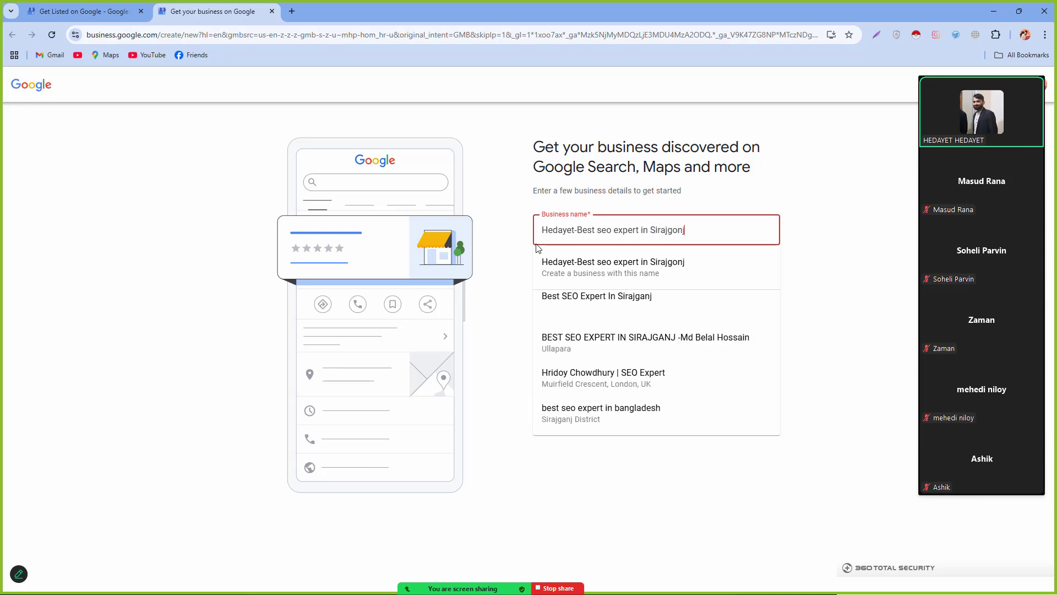
click(583, 273)
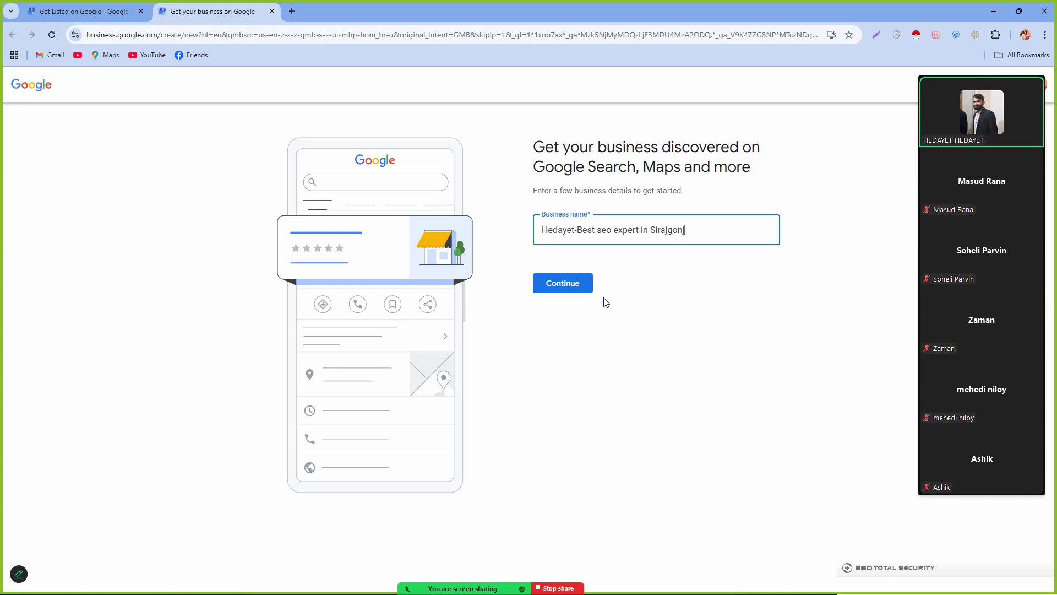
click(571, 283)
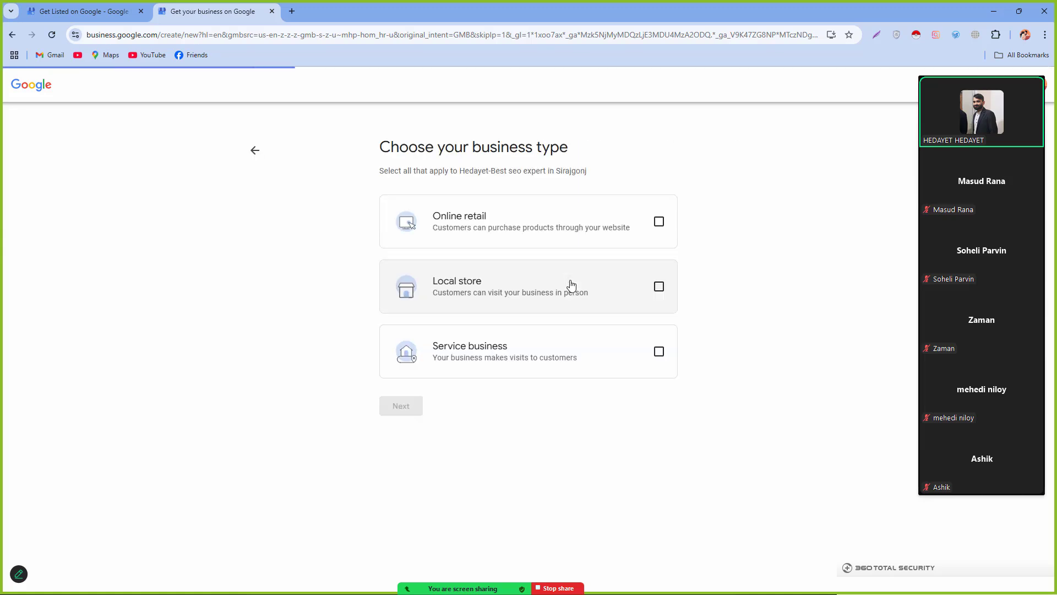
Step: Choose Service business as the business type and advance to the category step
drag(359, 136, 576, 140)
click(577, 141)
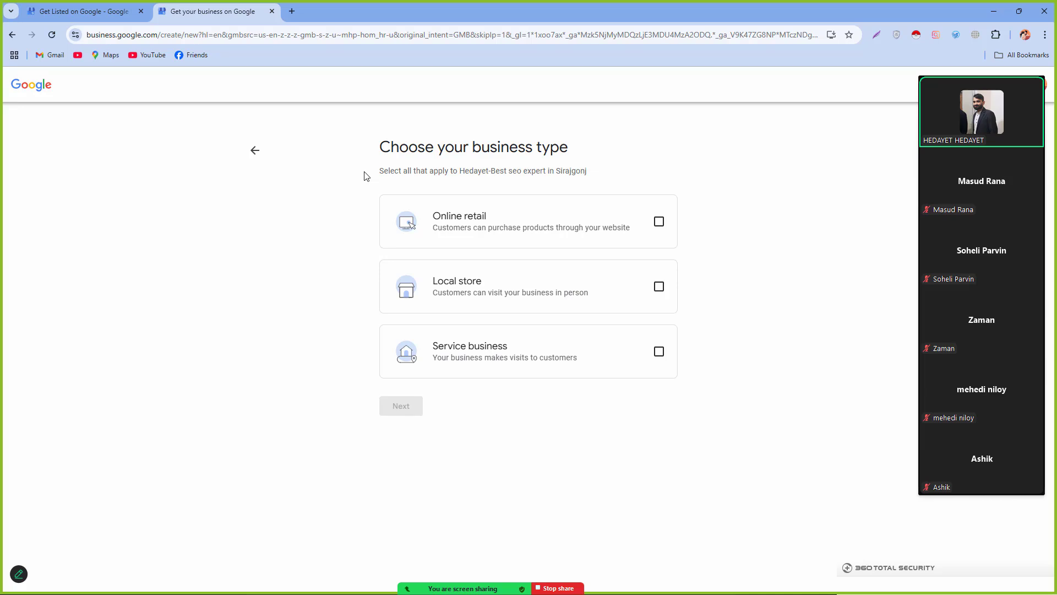
click(658, 351)
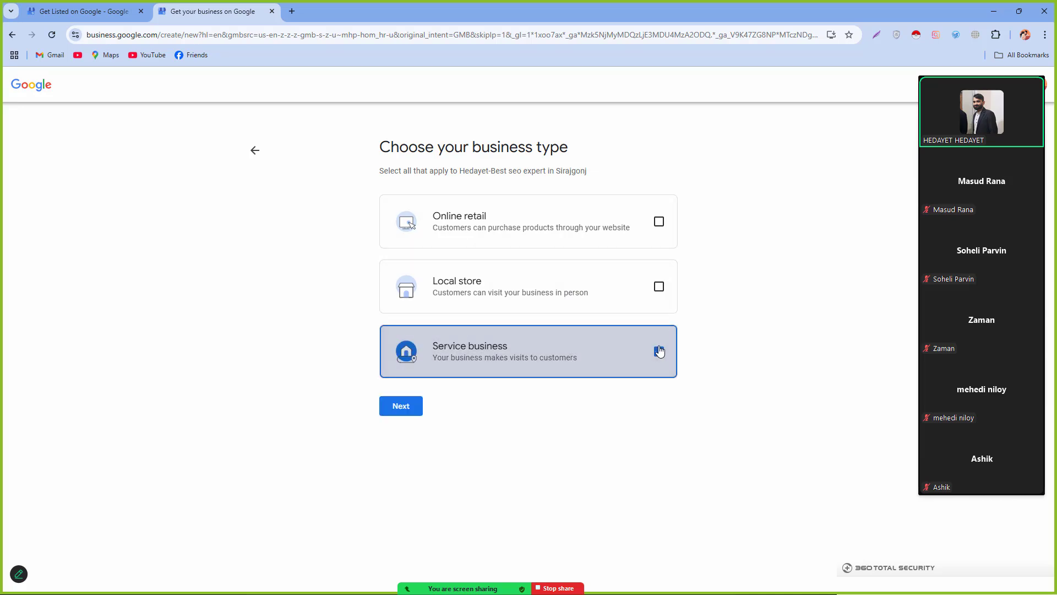
click(389, 406)
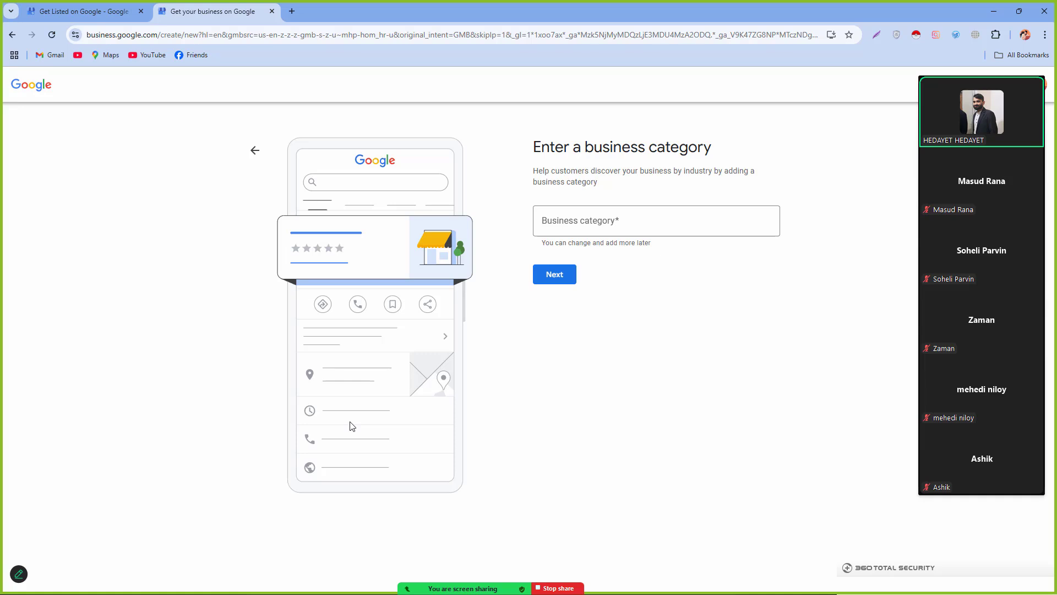
Step: Set the business category to Educational consultant, found by searching 'Education', and proceed
click(603, 231)
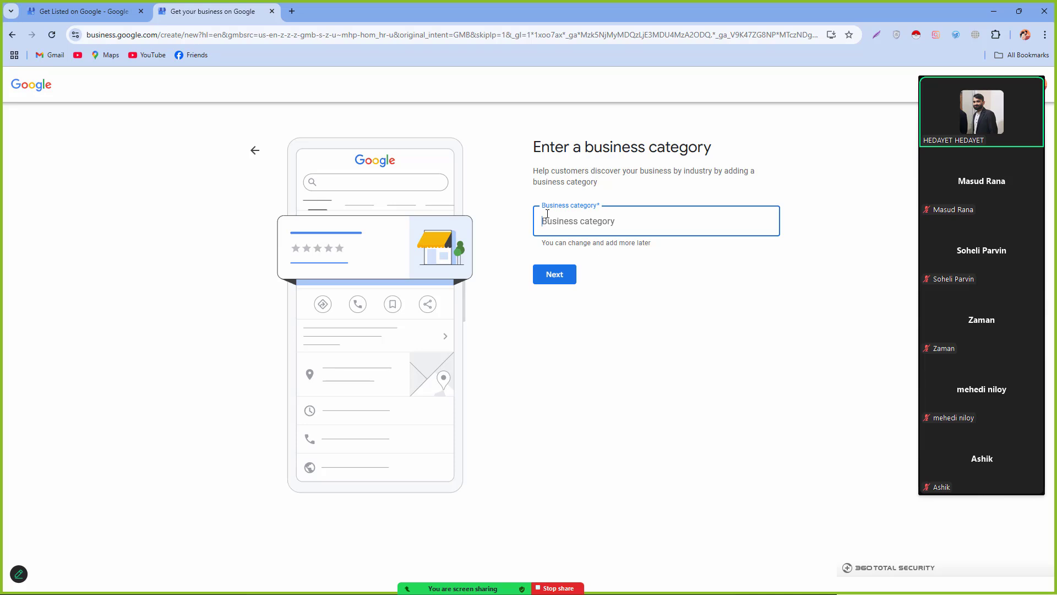
text(SERV)
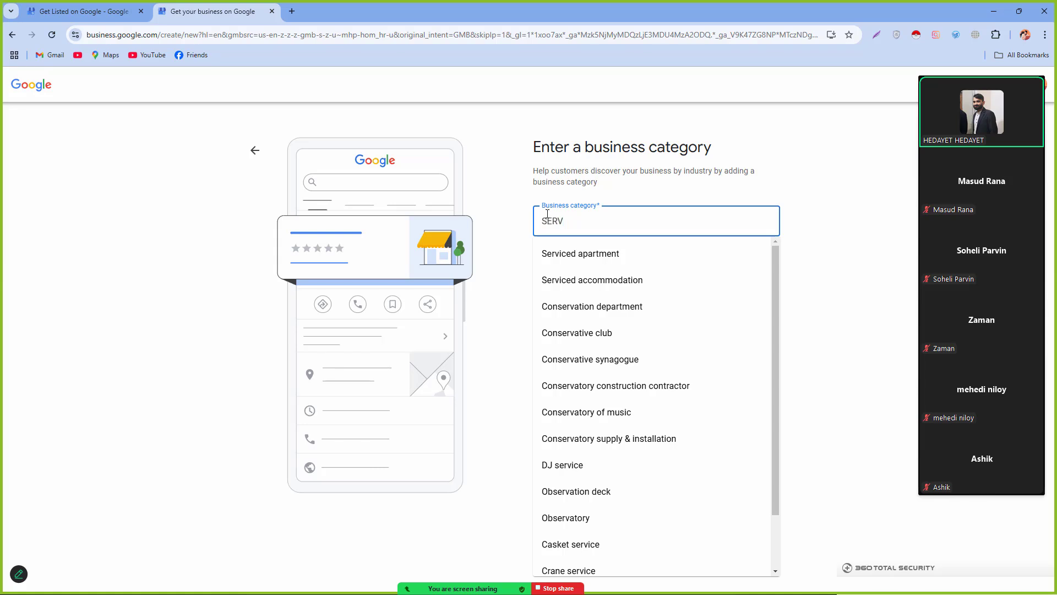
text(ICE)
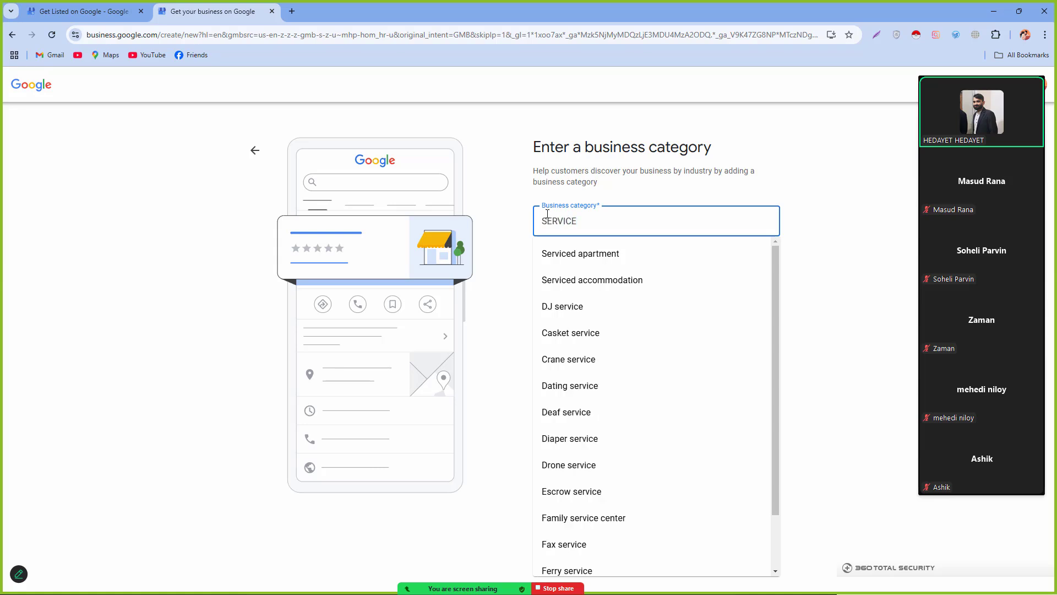
key(BackSpace)
key(BackSpace)
key(BackSpace)
key(BackSpace)
key(BackSpace)
key(BackSpace)
key(BackSpace)
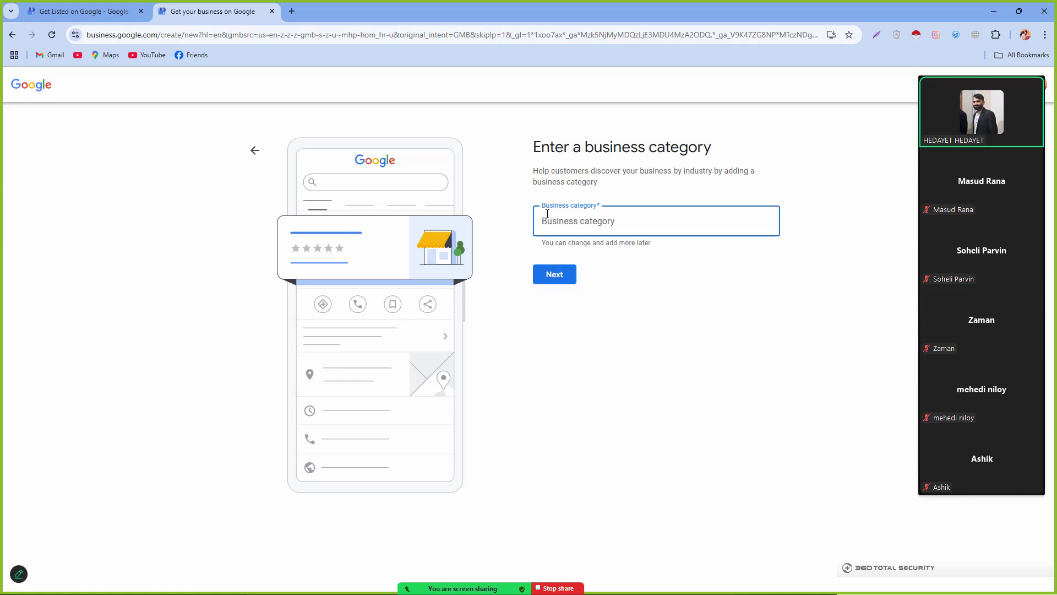
text(Tea)
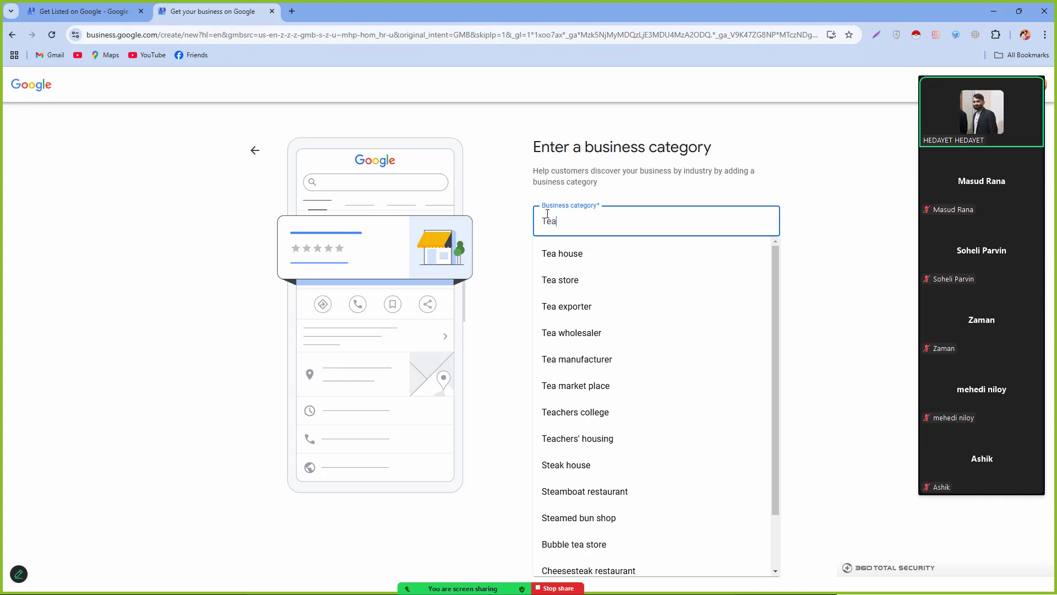
text(ching)
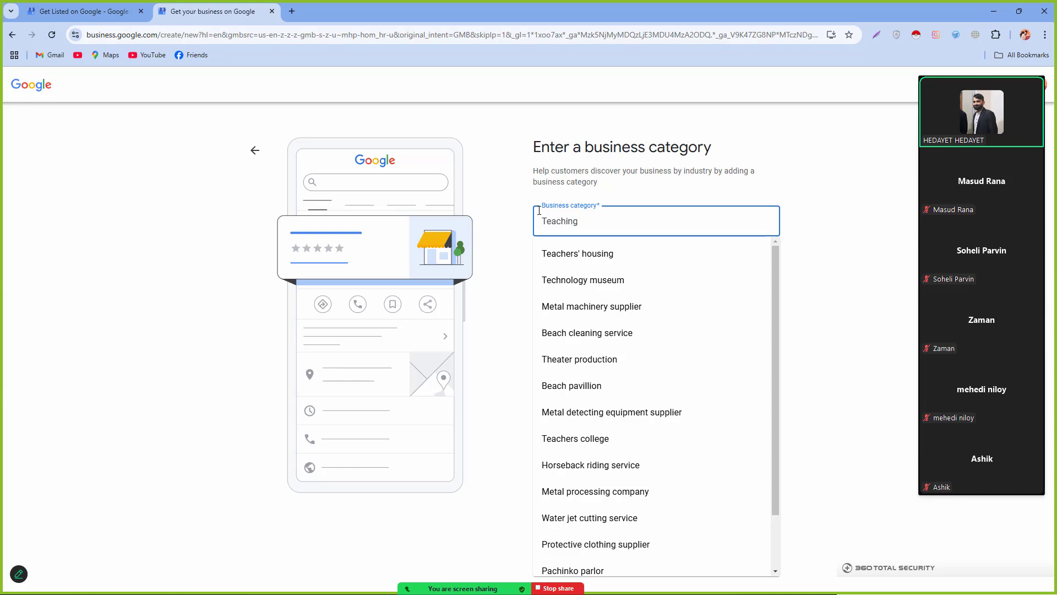
key(BackSpace)
key(BackSpace)
key(BackSpace)
key(BackSpace)
key(BackSpace)
key(BackSpace)
key(BackSpace)
key(BackSpace)
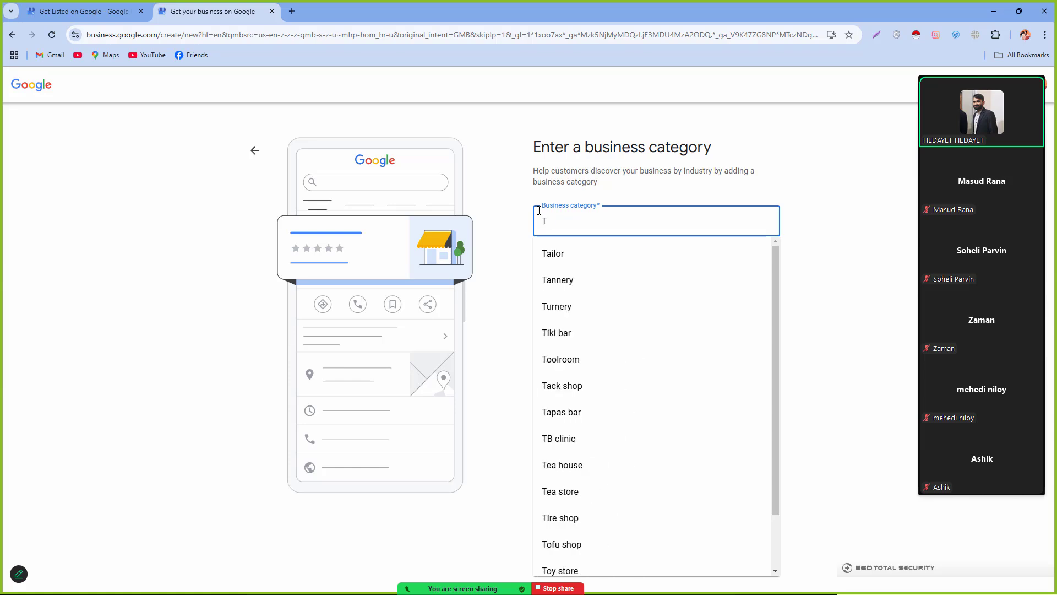
text(Ed)
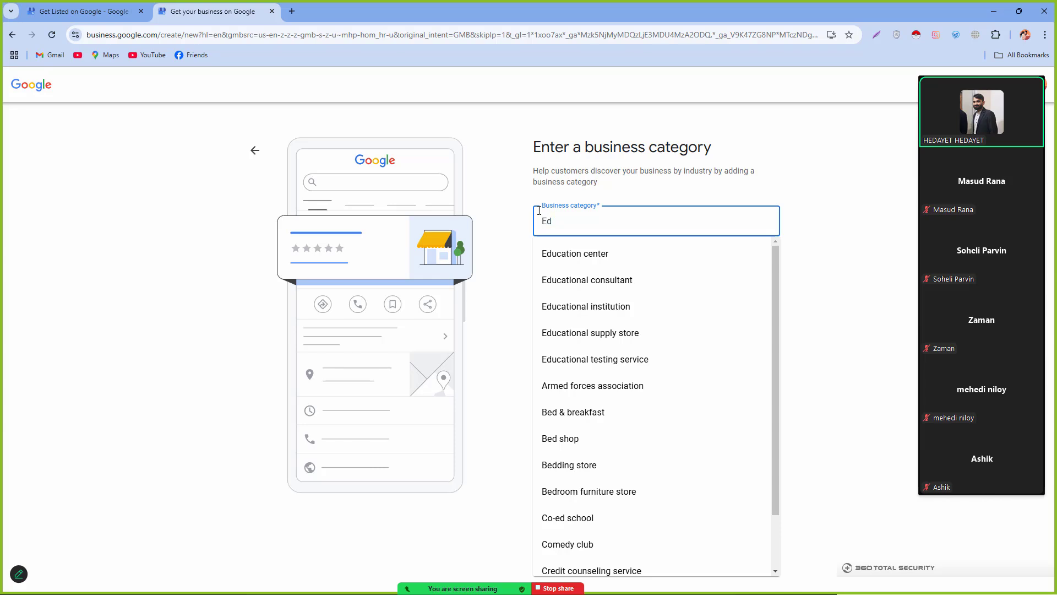
text(ucat)
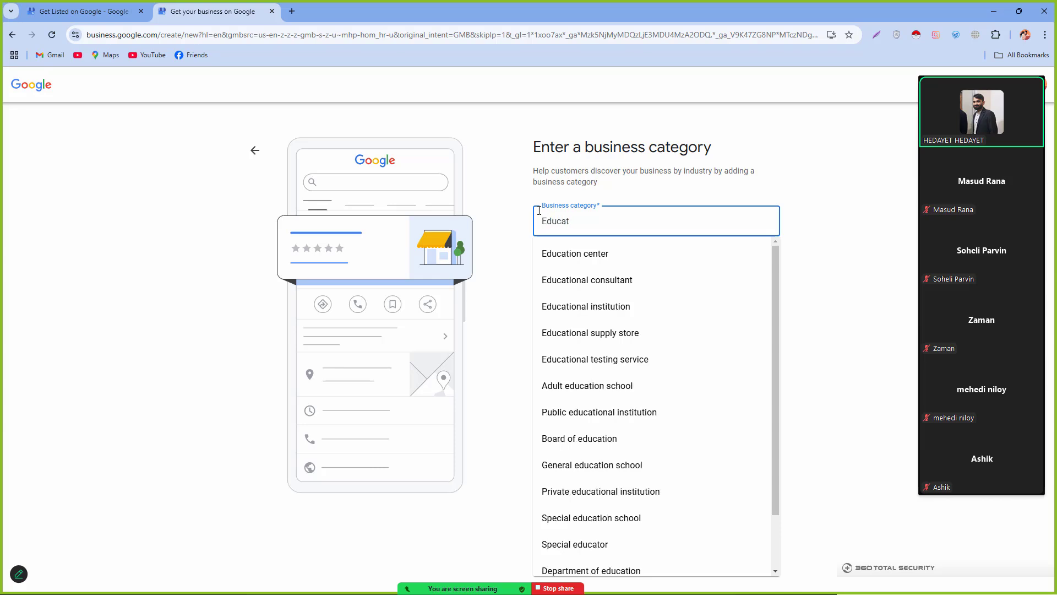
text(ion)
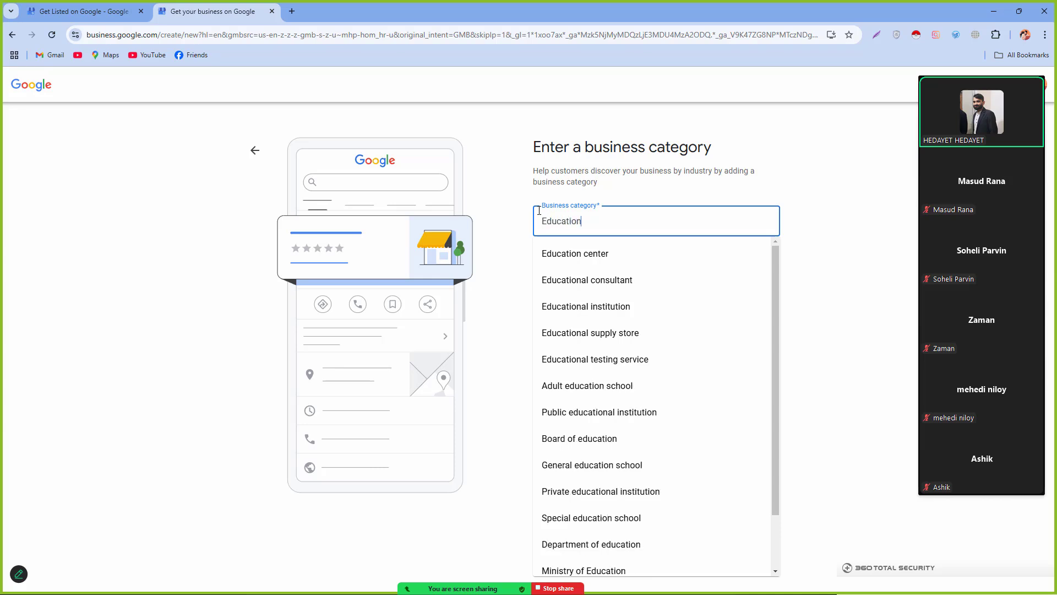
click(669, 285)
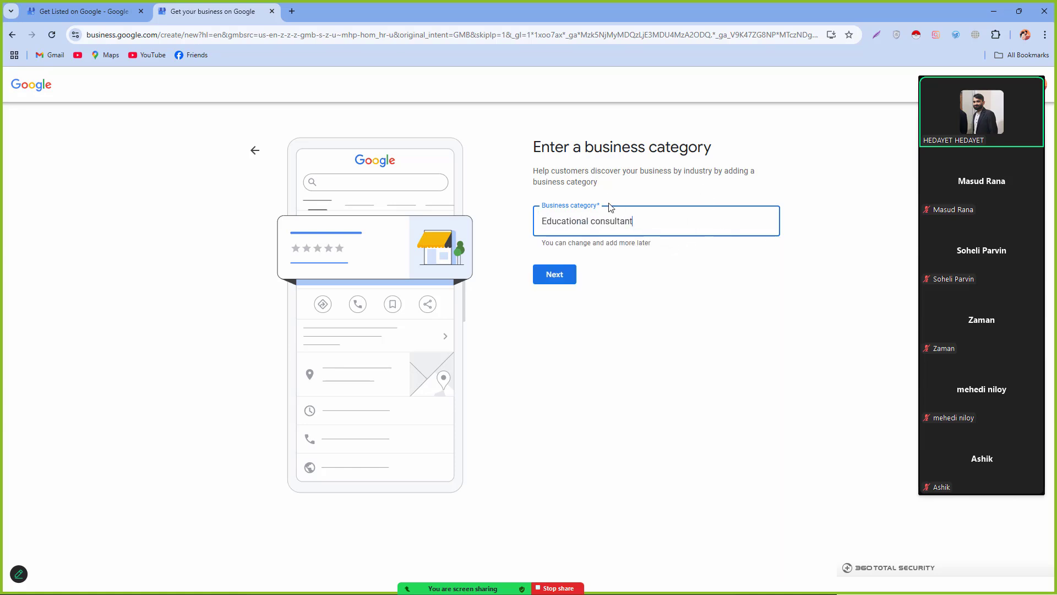
click(569, 283)
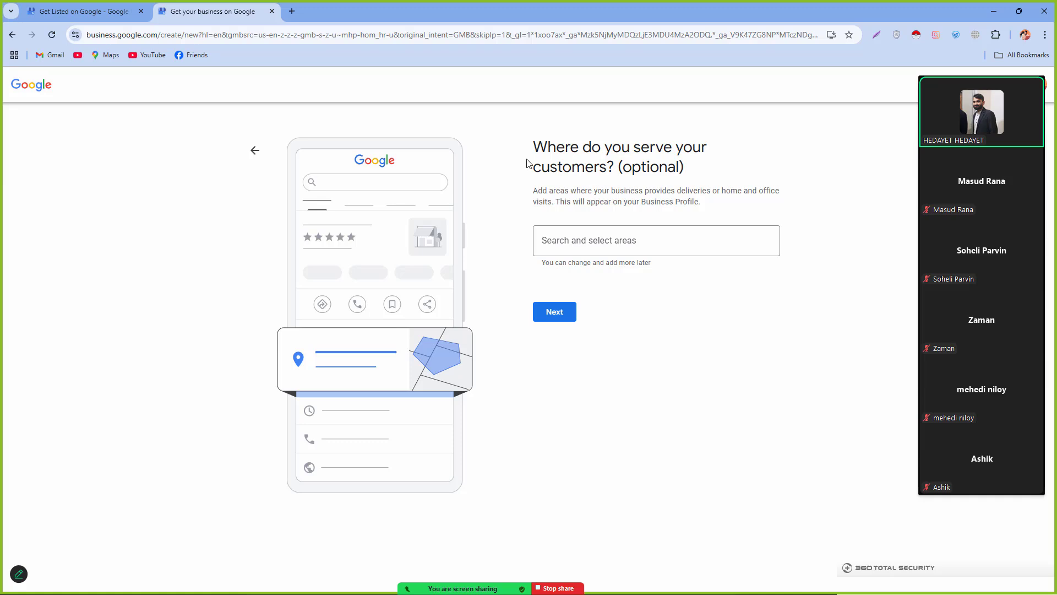
Step: Add Sirajganj District, Rajshahi, Bogura and Dhunat as service areas, then continue to contact details
click(549, 233)
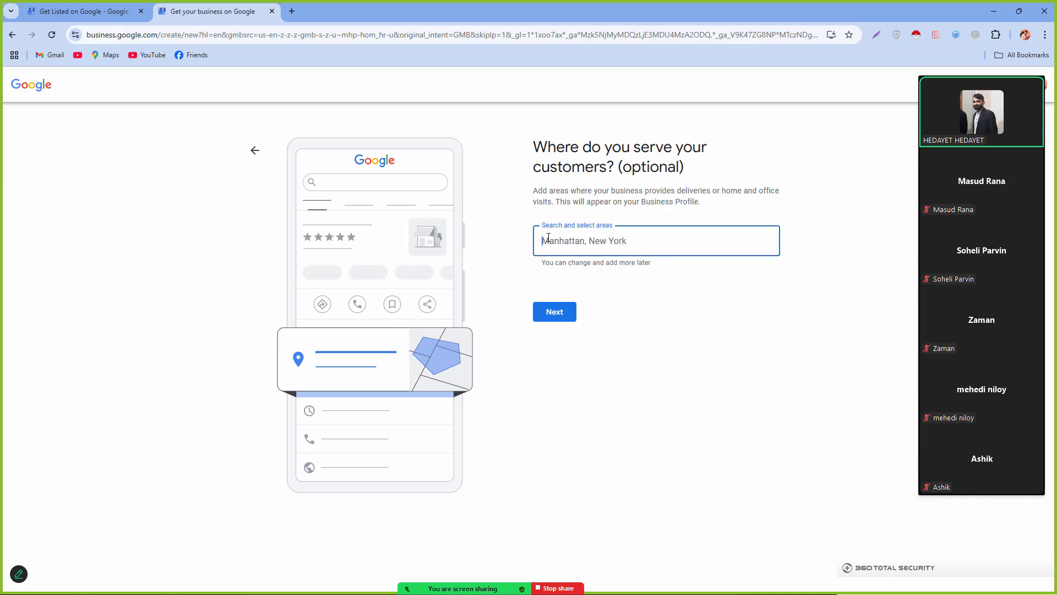
text(Sira)
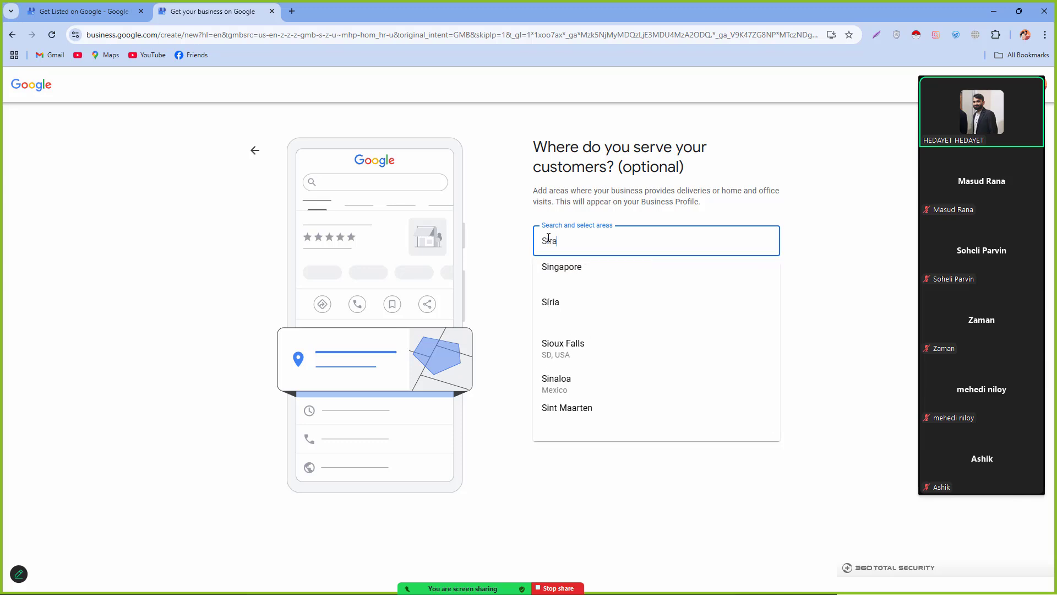
text(jgonj)
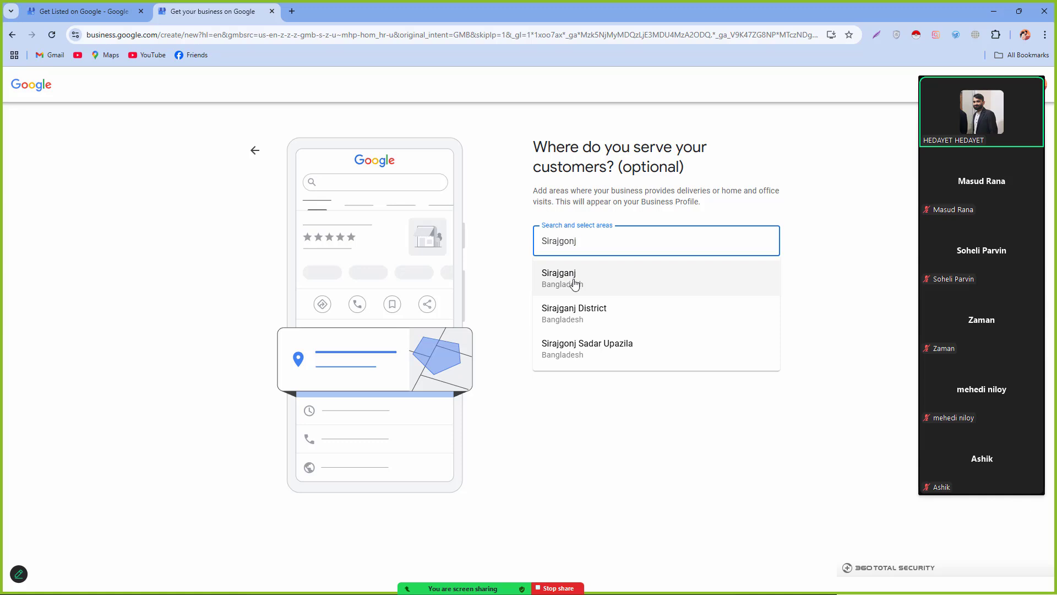
click(607, 327)
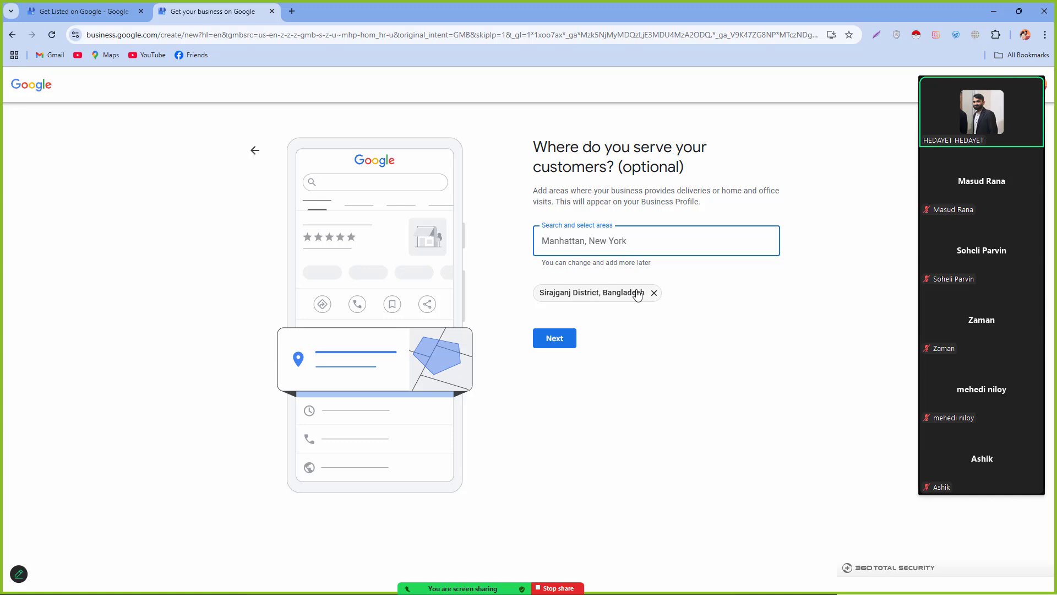
text(Ra)
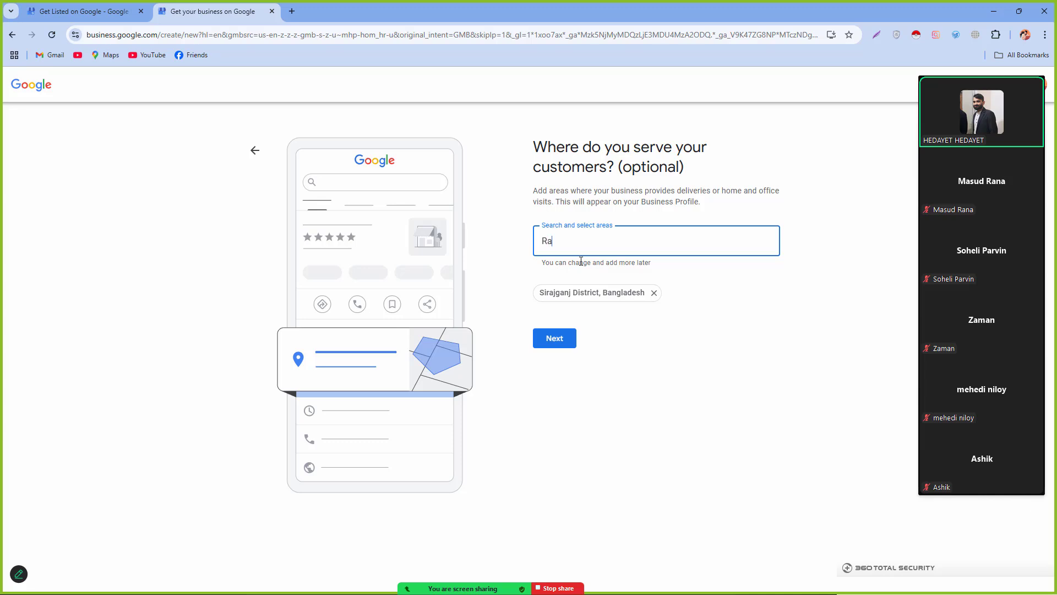
text(jsha)
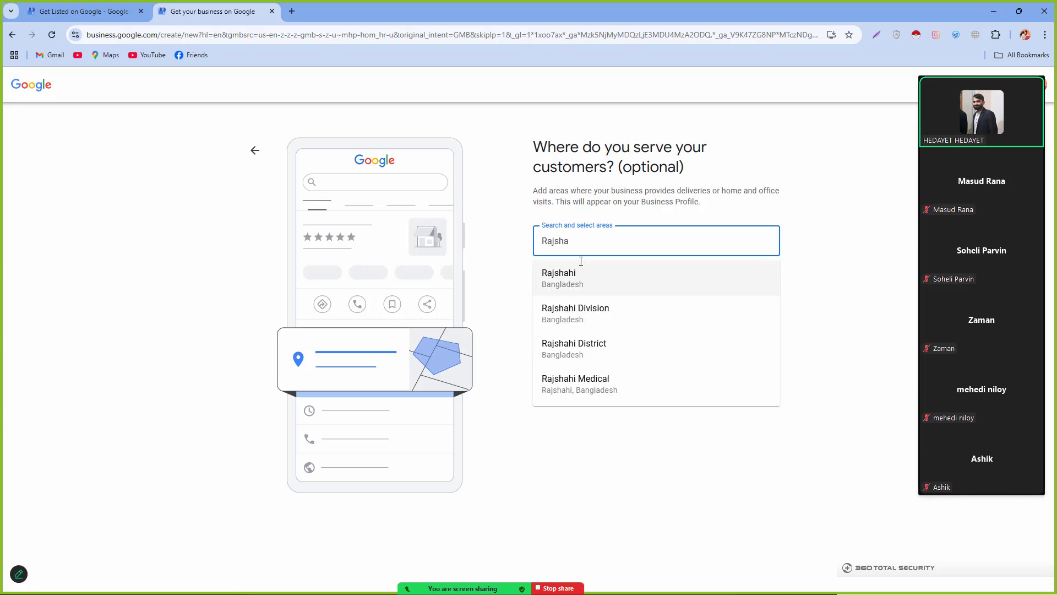
click(582, 270)
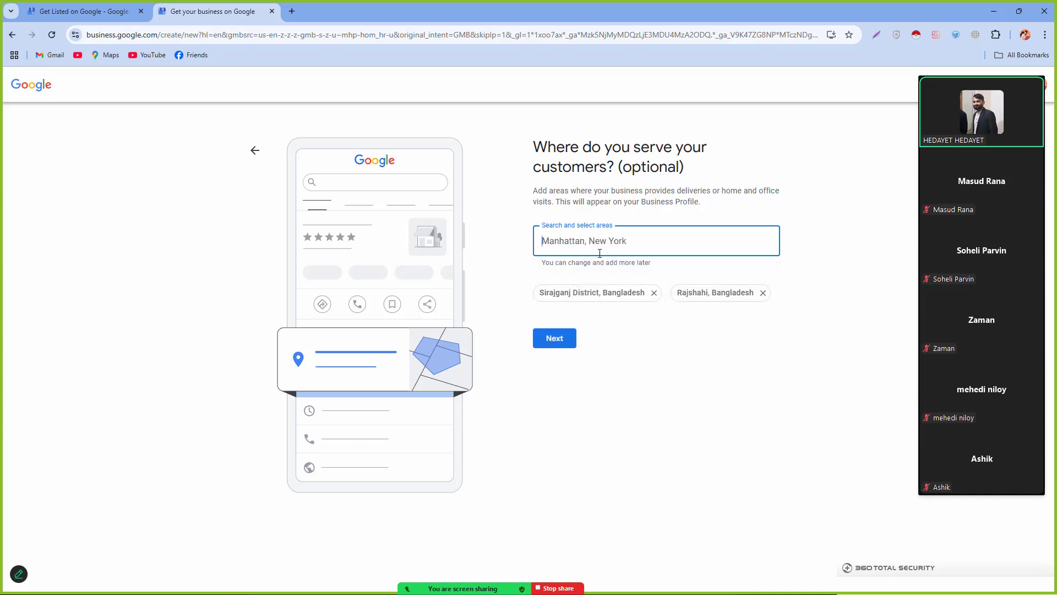
text(Bog)
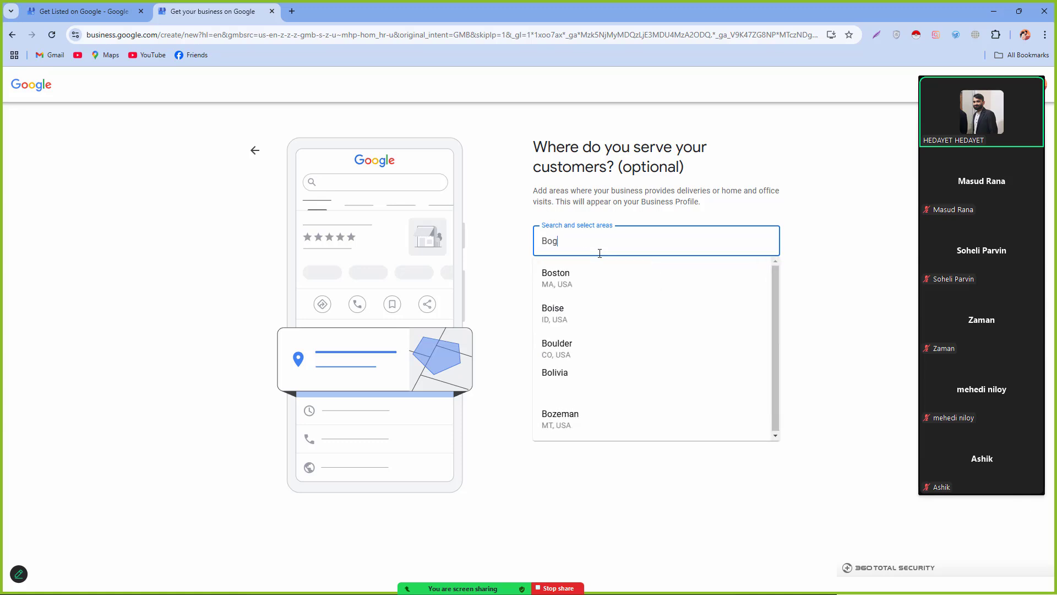
text(ura)
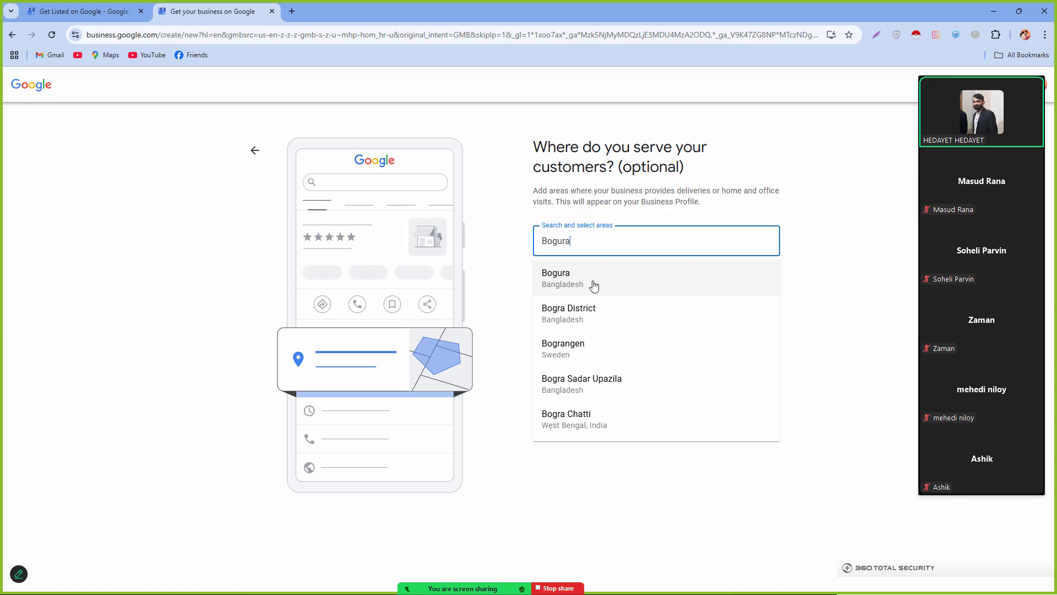
click(593, 286)
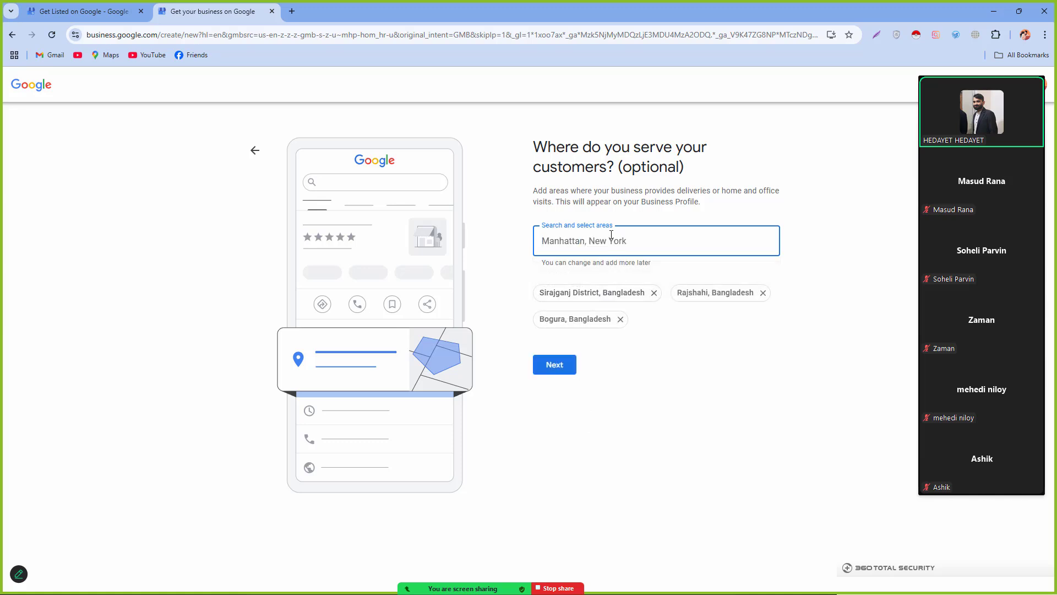
text(Dhuna)
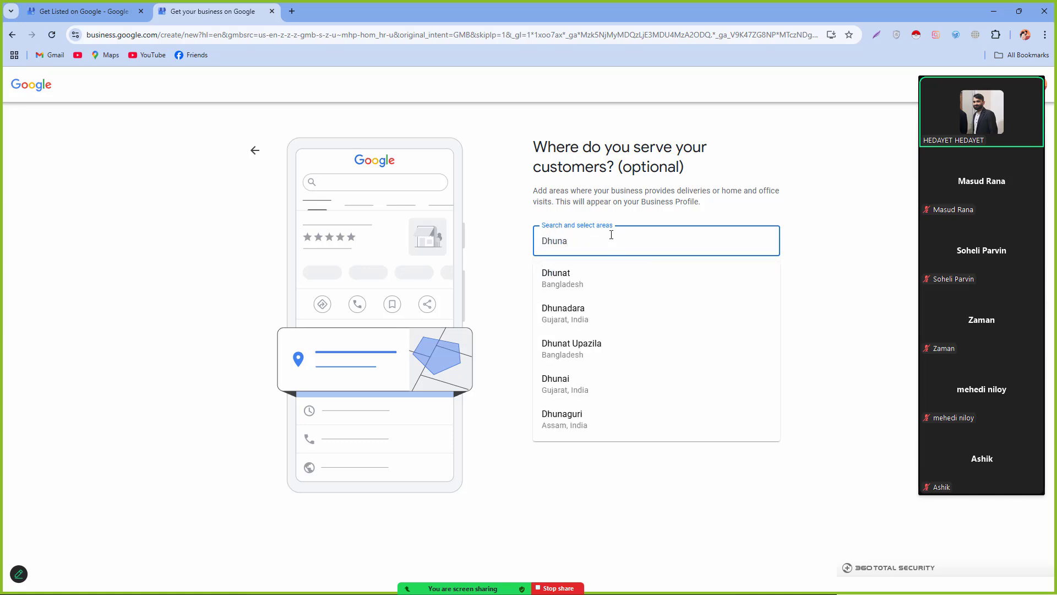
text(t)
click(572, 284)
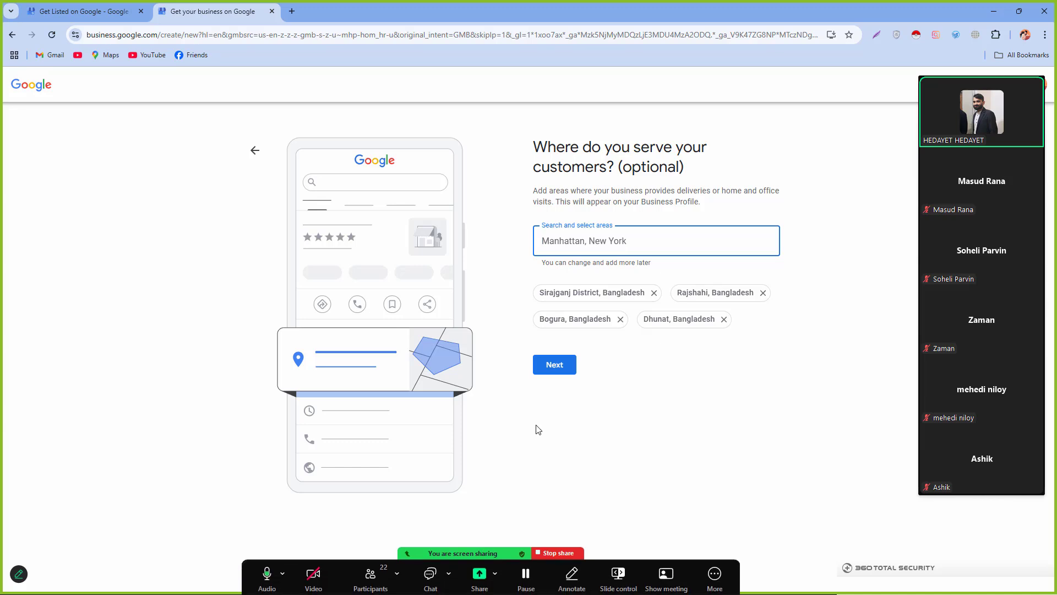
click(547, 372)
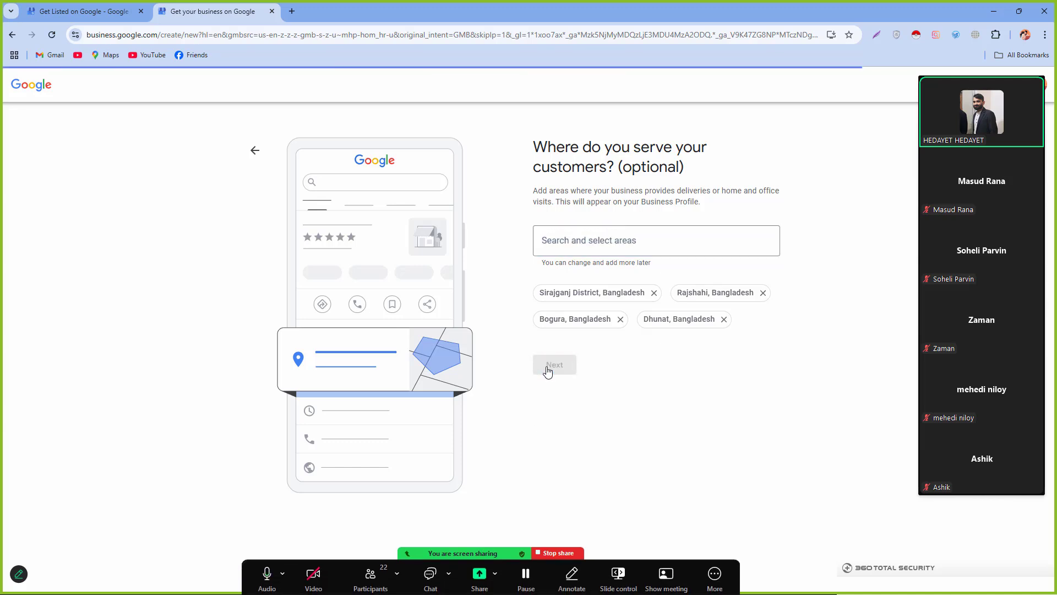
click(611, 228)
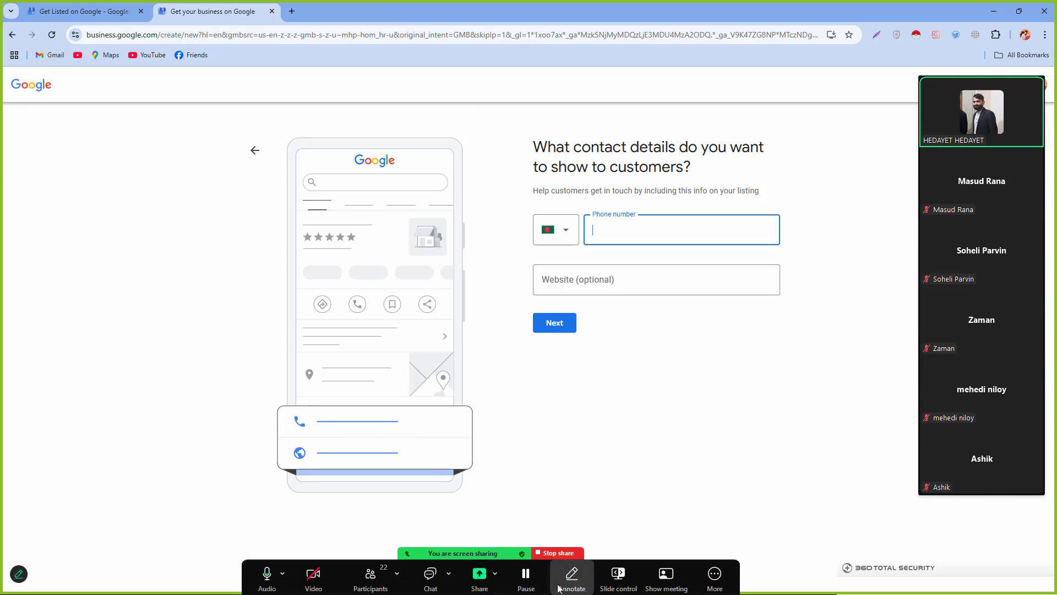
Step: Bring the Chrome search-results window with the business profile panel forward and restore it down
key(super)
click(590, 581)
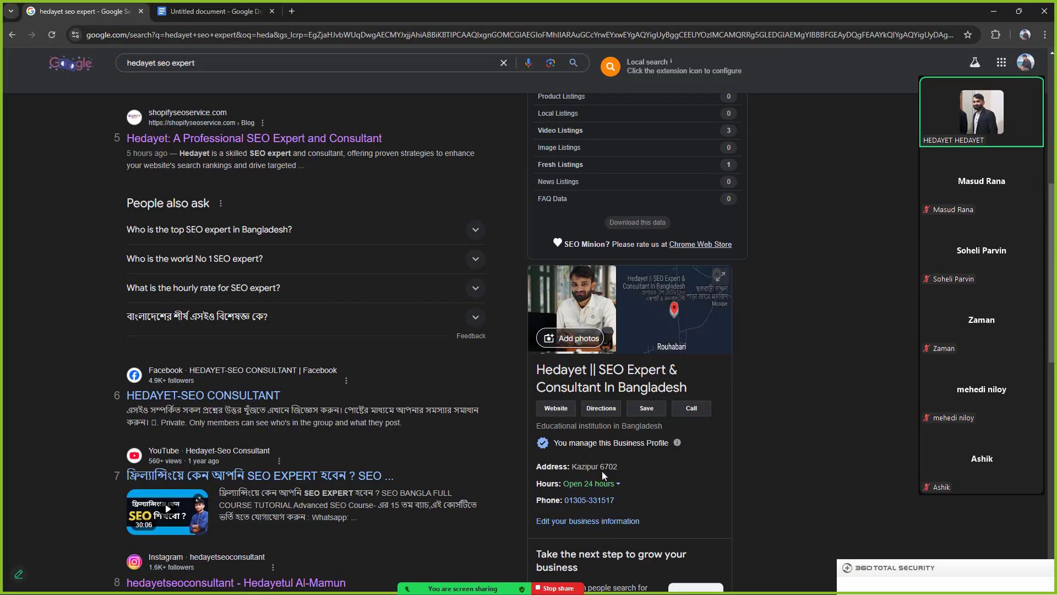
scroll(606, 529, down, 1)
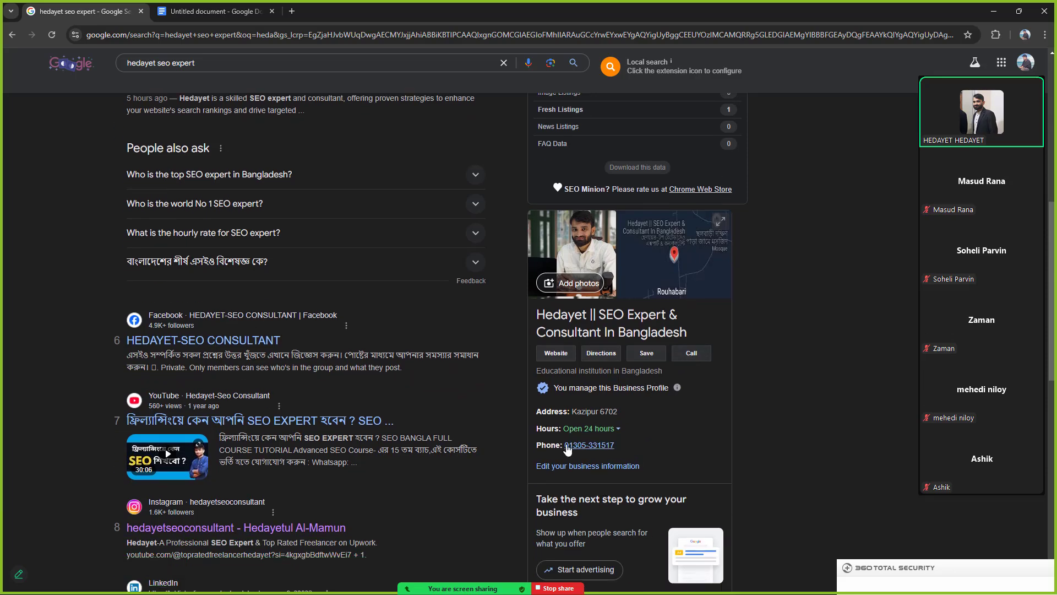
drag(752, 19, 506, 62)
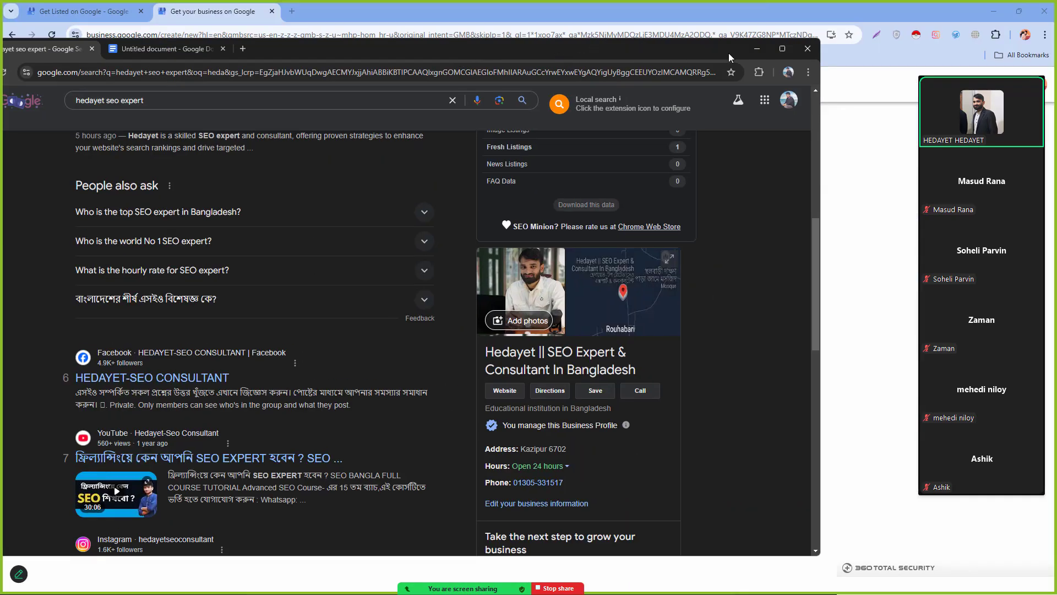
Step: Enter the business phone number, paste the YouTube channel link as the website, and submit
click(753, 50)
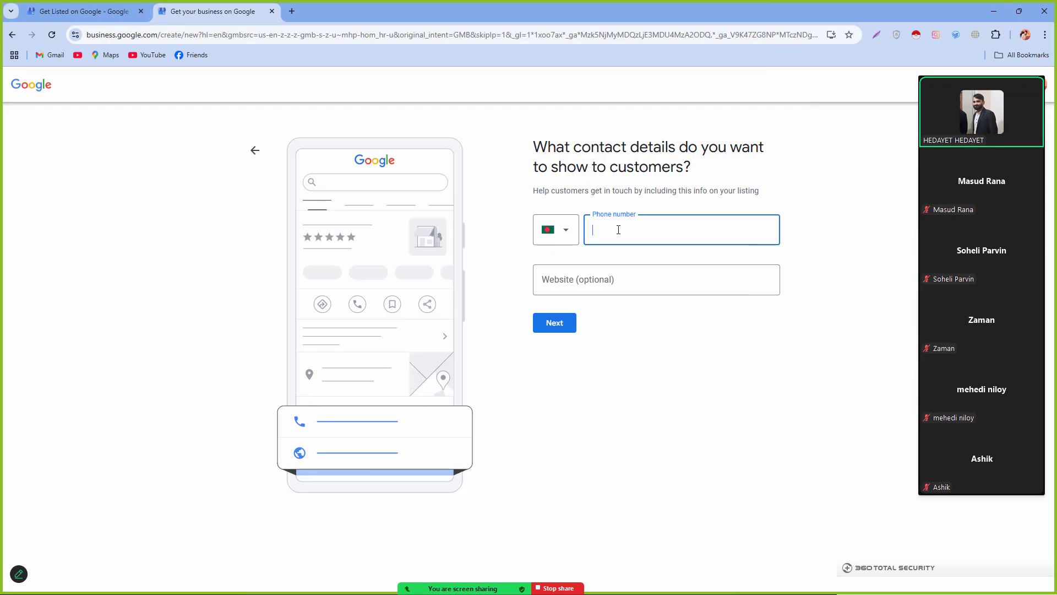
click(543, 292)
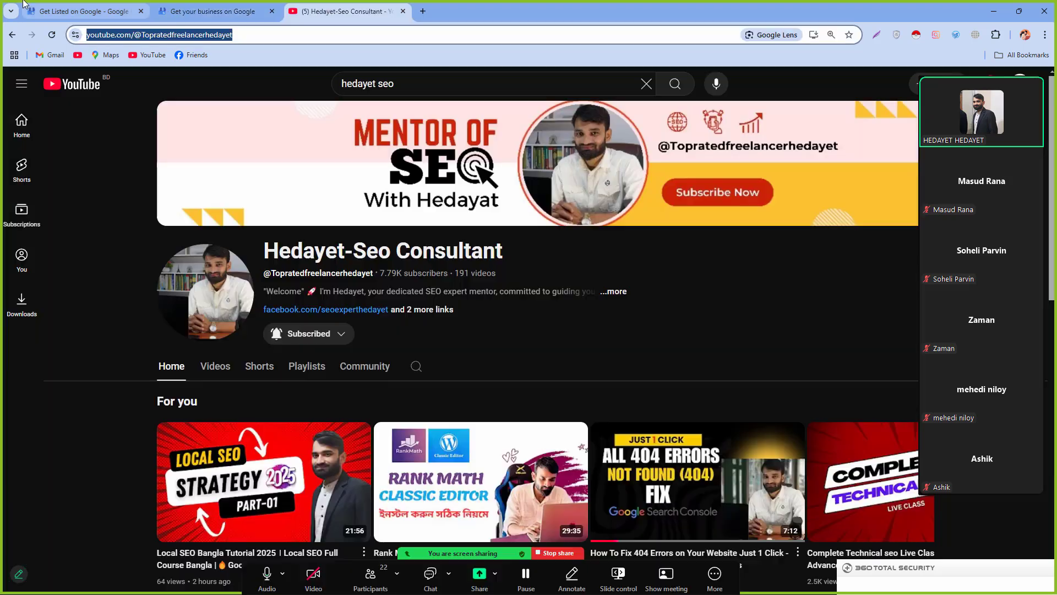
click(217, 8)
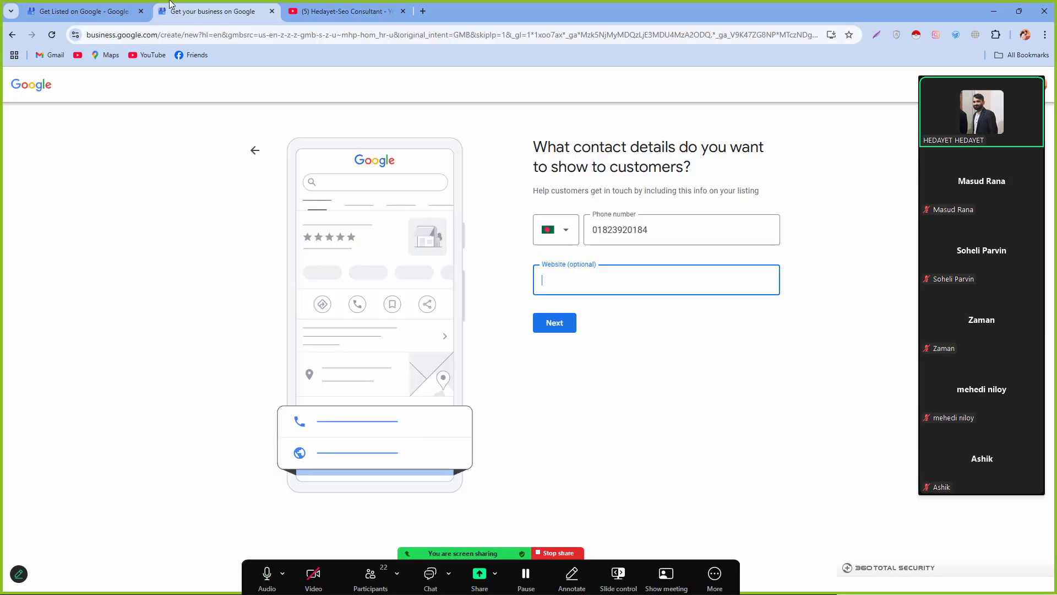
text(https://www.youtube.com/@Topratedfreelancerhedayet)
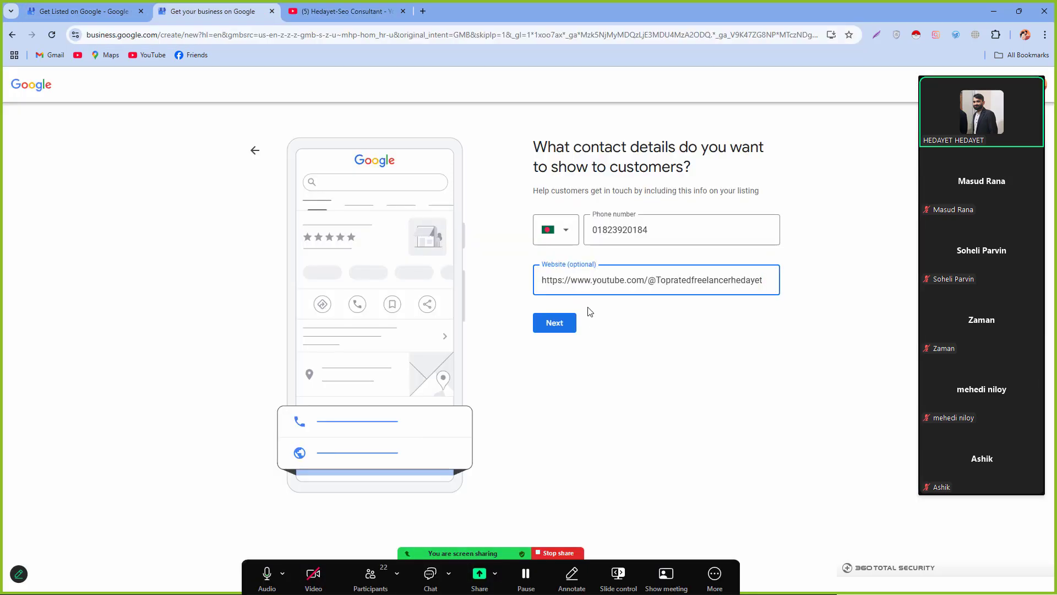
click(562, 328)
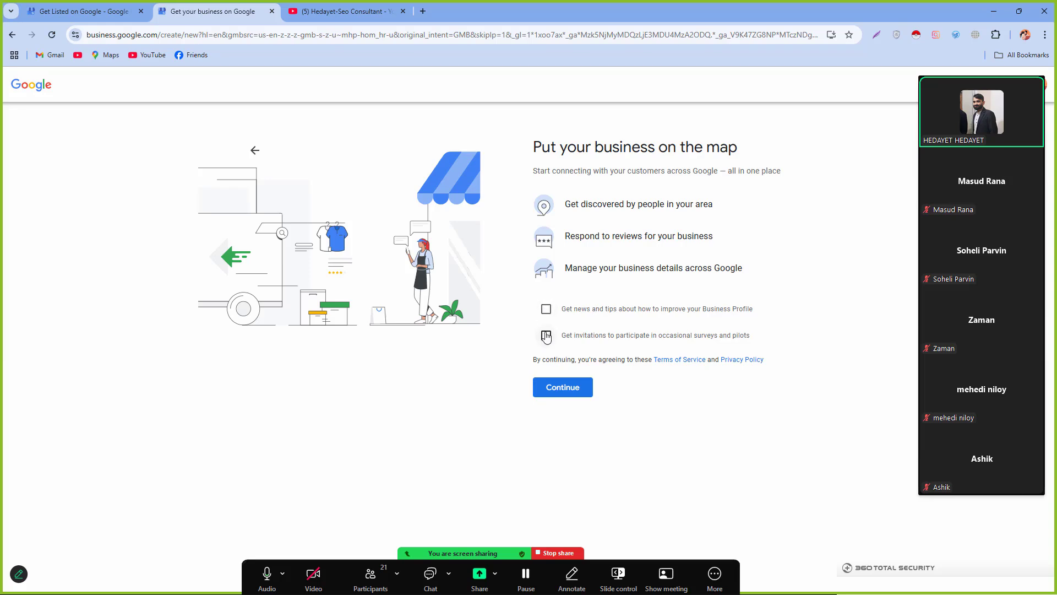
Step: Continue from the Put your business on the map page to create the profile
click(559, 392)
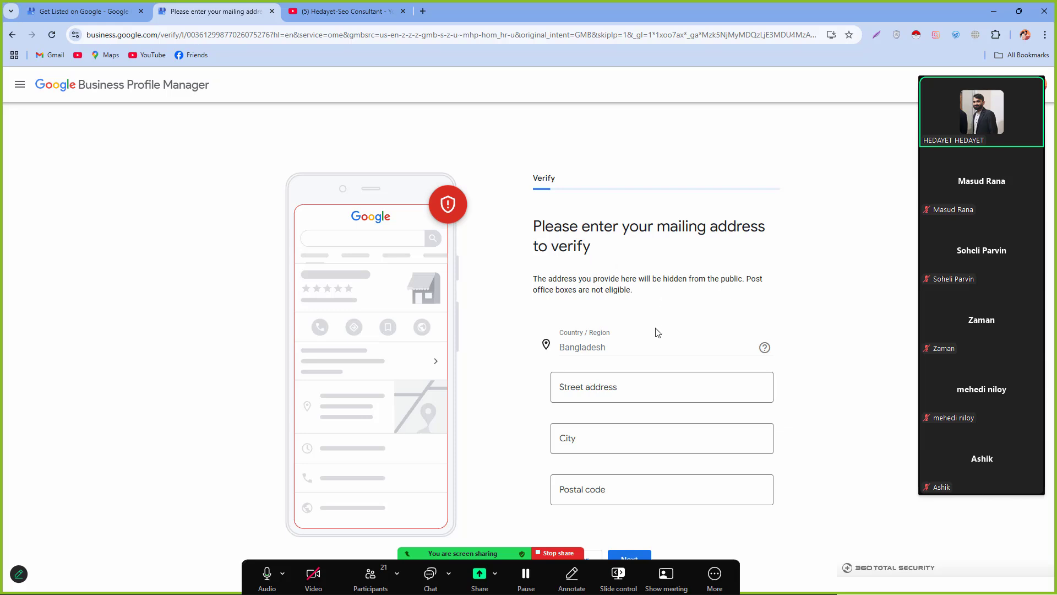
Step: Autofill the verification address from the saved entry and correct the street address text
click(614, 384)
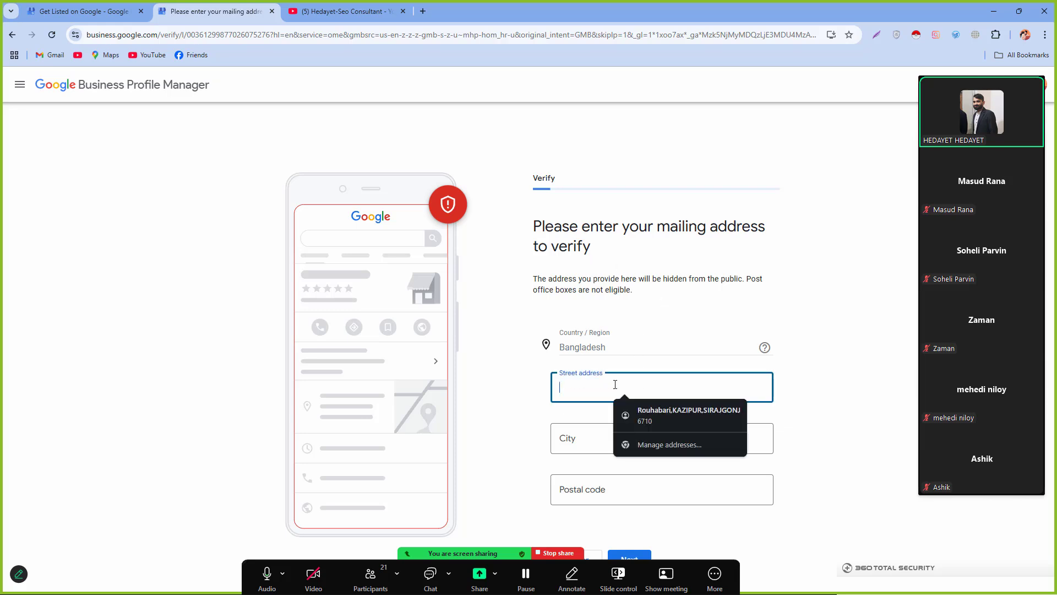
click(676, 415)
scroll(660, 385, down, 1)
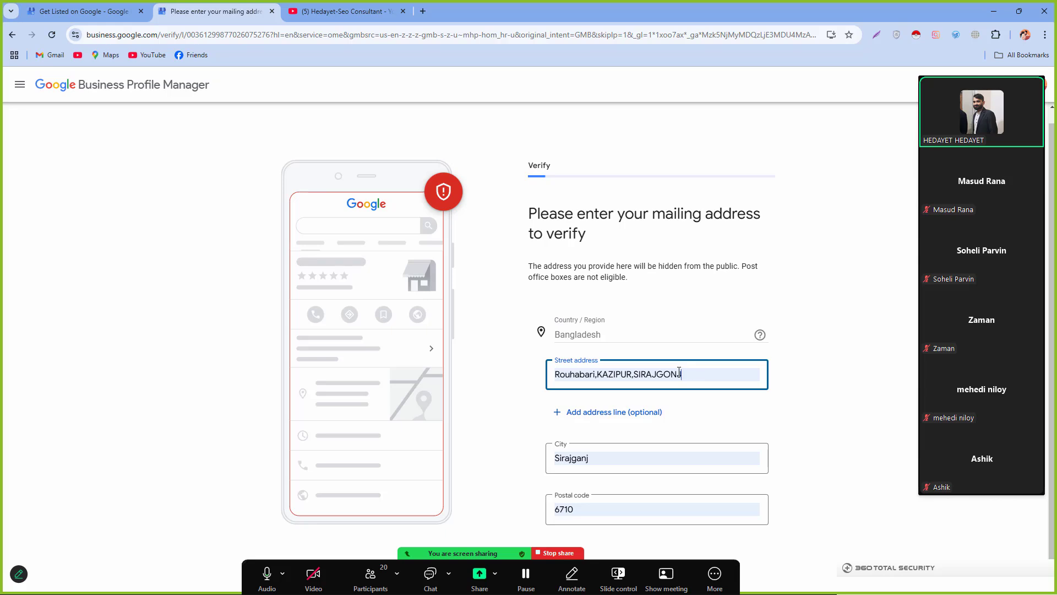
click(595, 375)
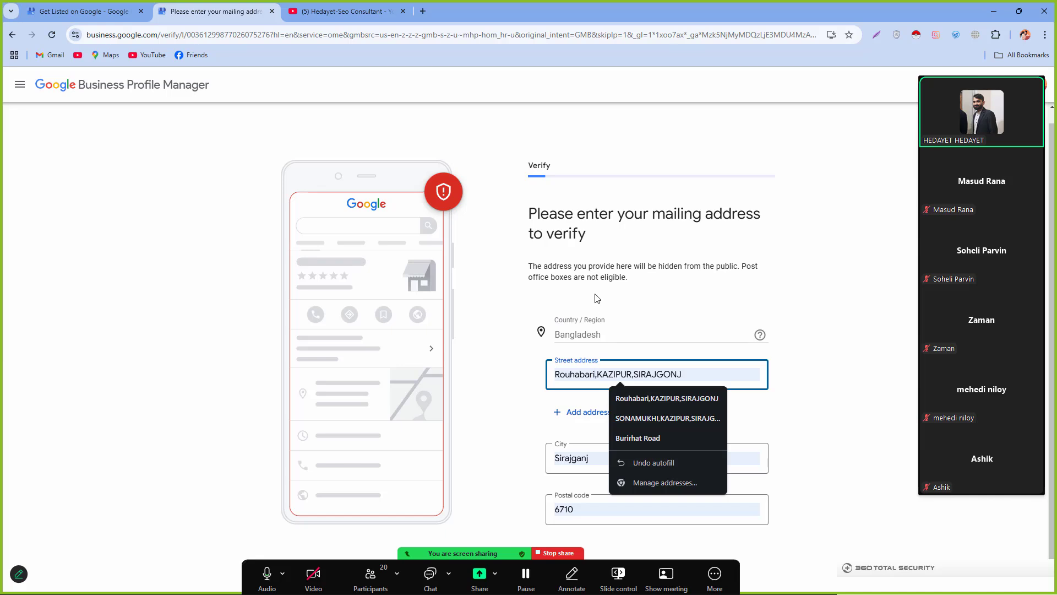
key(ctrl+BackSpace)
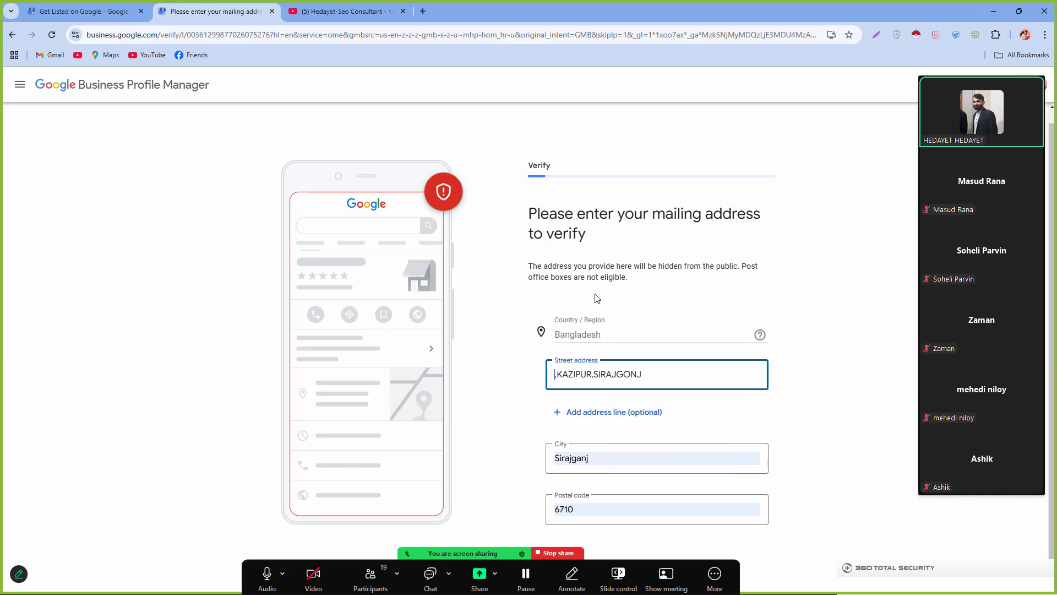
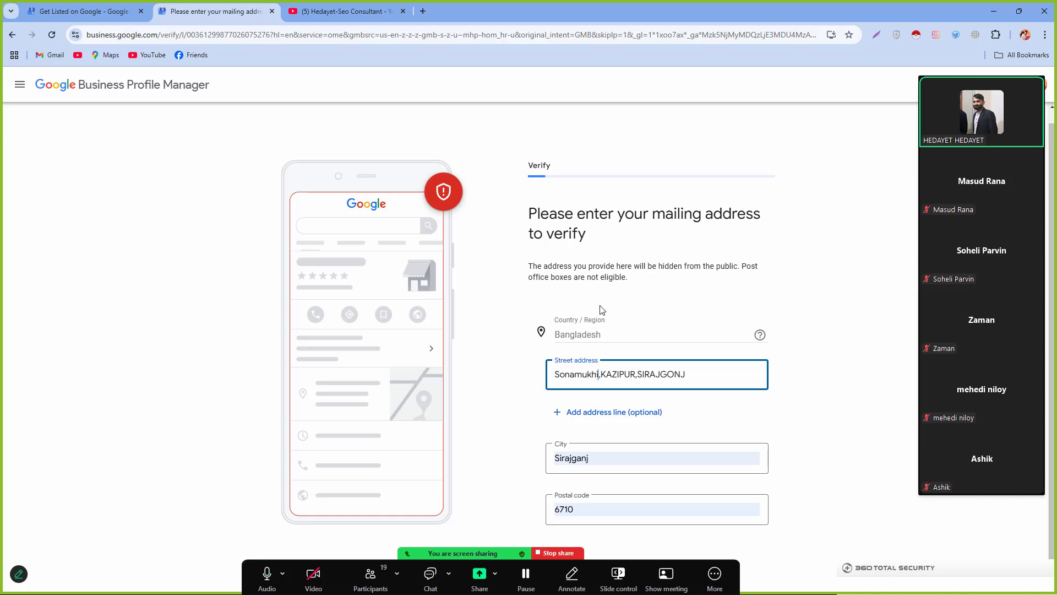
click(681, 372)
key(BackSpace)
key(BackSpace)
key(BackSpace)
key(BackSpace)
key(BackSpace)
key(BackSpace)
key(BackSpace)
key(BackSpace)
key(BackSpace)
key(BackSpace)
key(BackSpace)
key(BackSpace)
key(BackSpace)
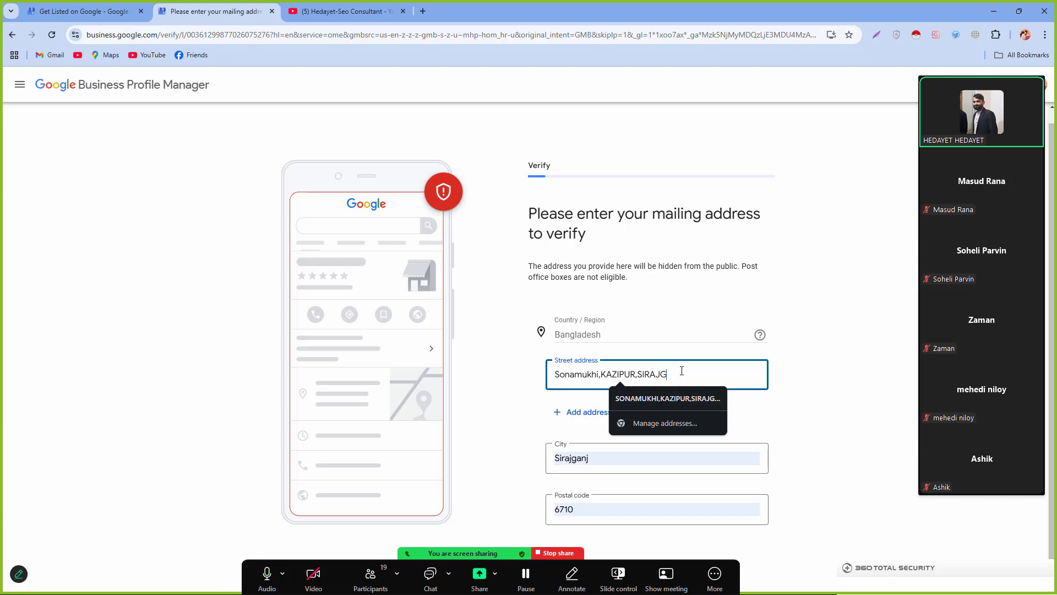
key(BackSpace)
key(BackSpace)
key(BackSpace)
text(AZIP)
key(BackSpace)
key(BackSpace)
key(BackSpace)
key(BackSpace)
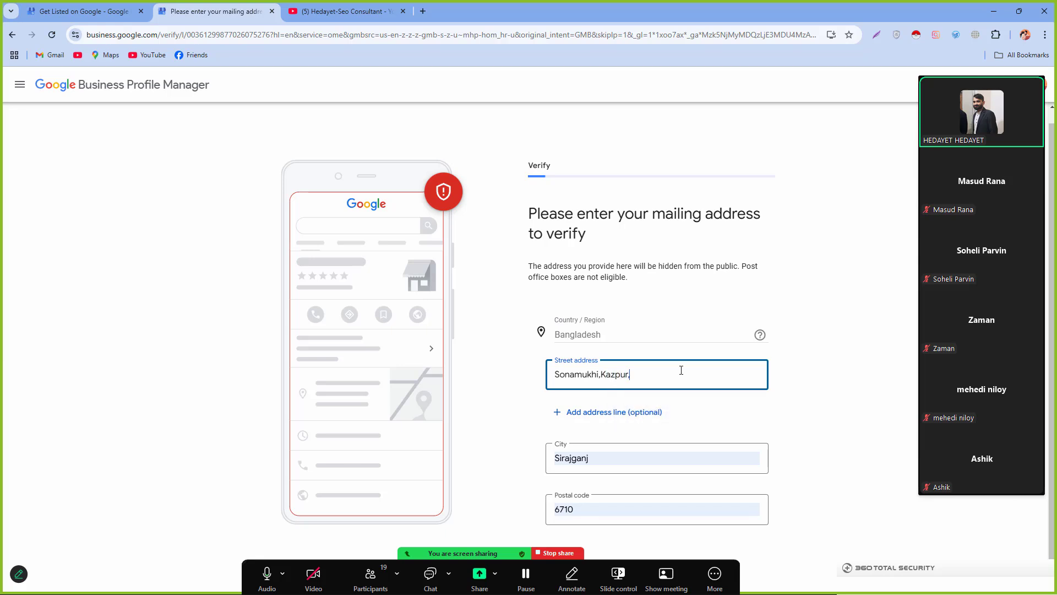
Step: Check the City and Postal code values, then submit the mailing address for verification
click(614, 454)
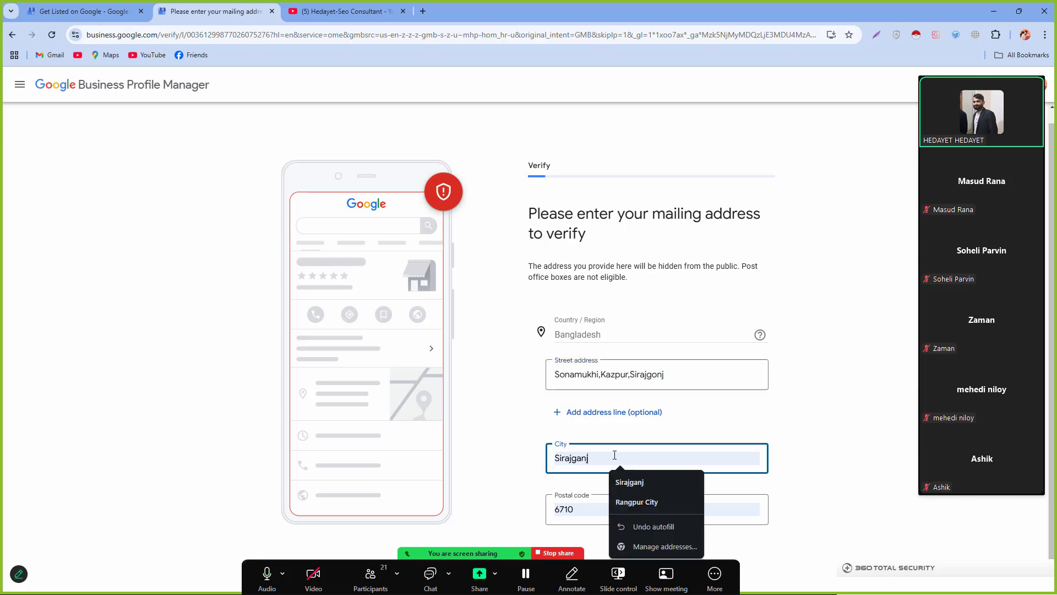
click(514, 433)
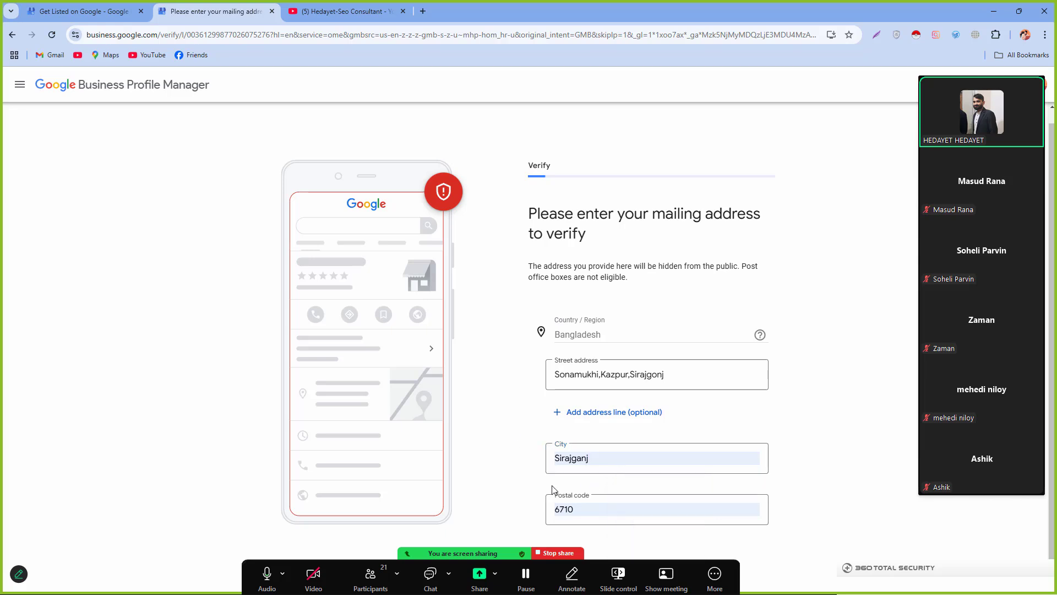
click(598, 509)
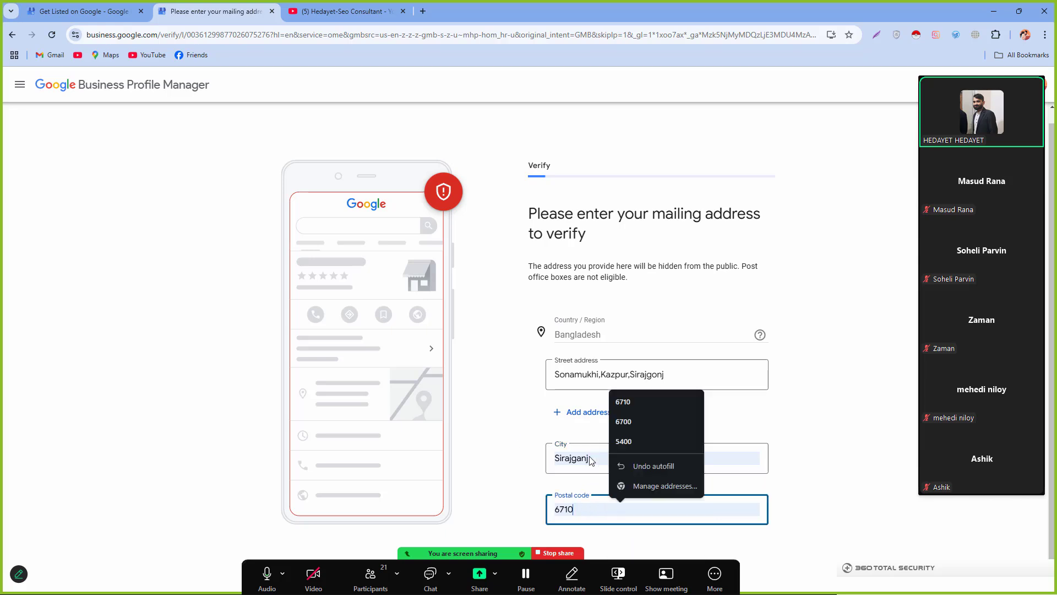
click(523, 476)
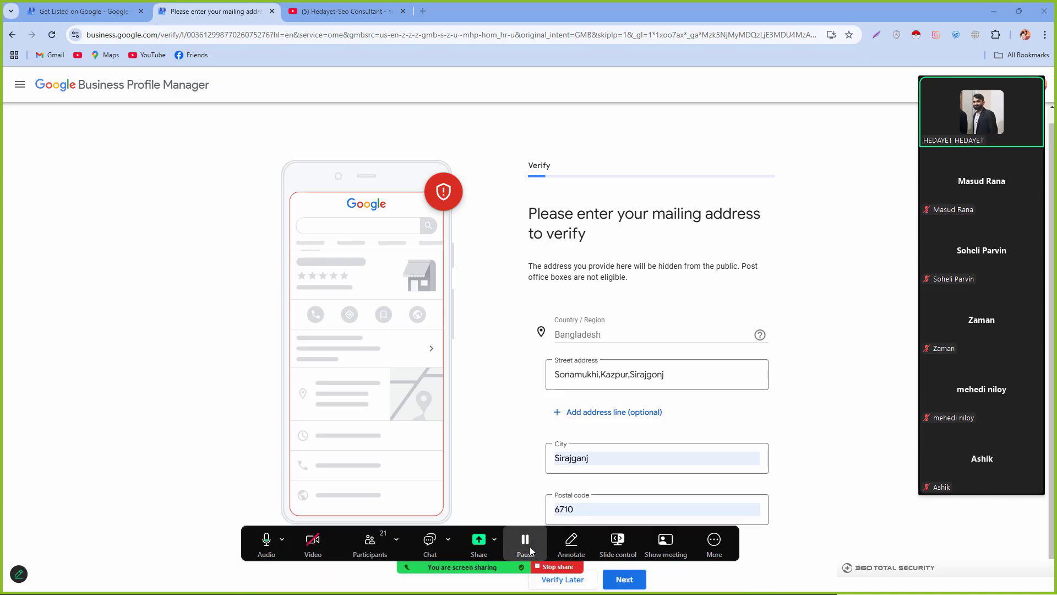
click(625, 580)
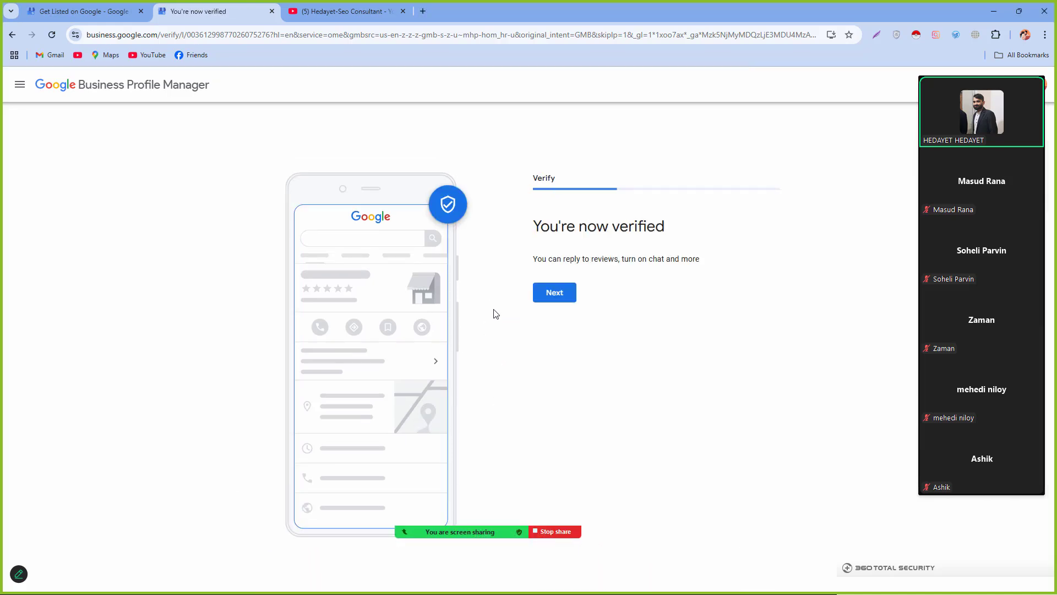
Step: Highlight the 'You're now verified' heading and subtitle, then move on to the services step
drag(537, 232, 721, 234)
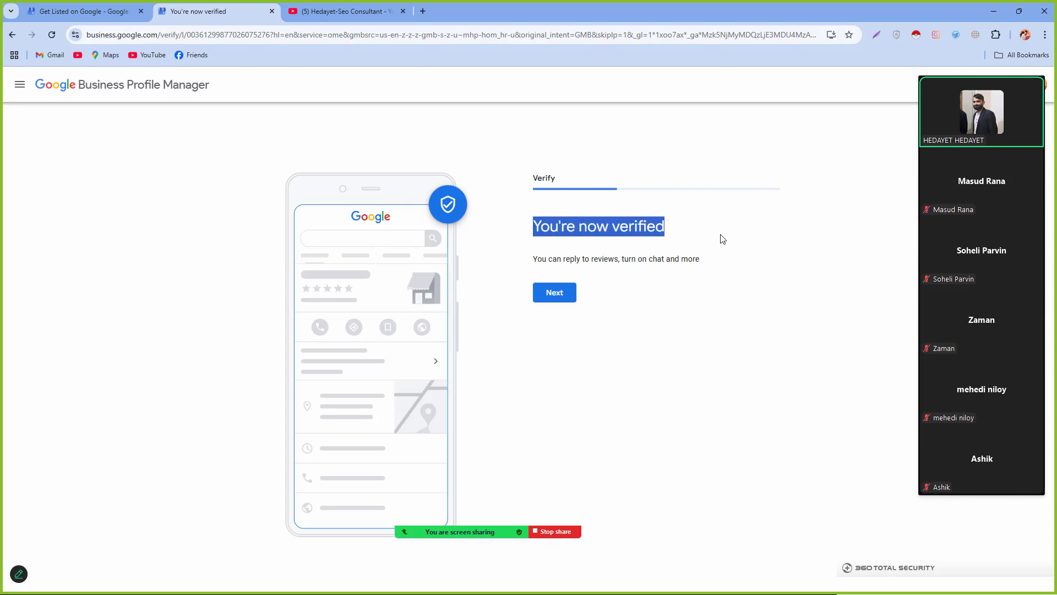
click(527, 264)
drag(528, 261, 686, 259)
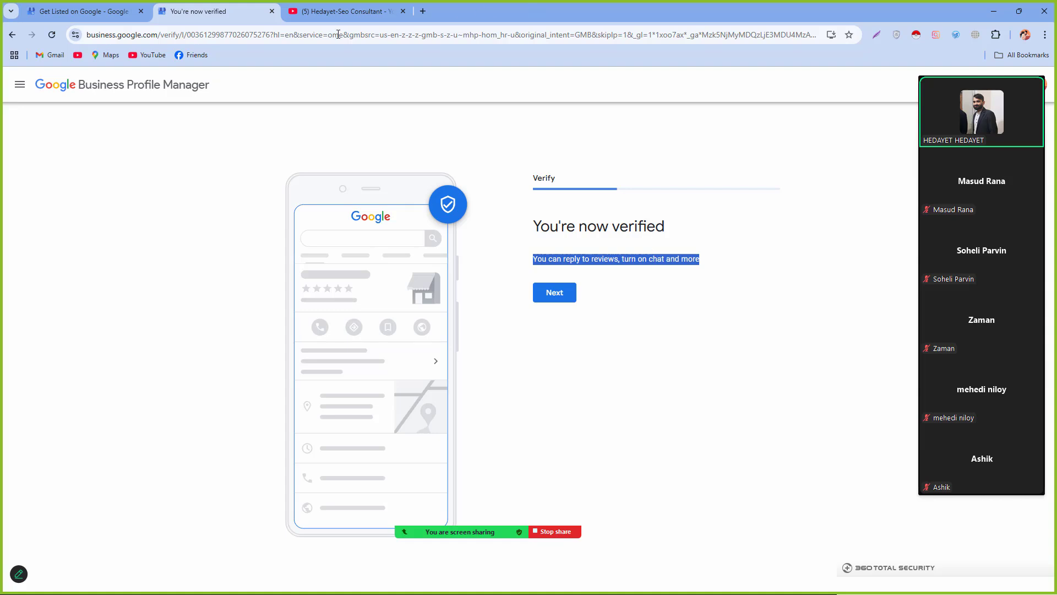
click(555, 298)
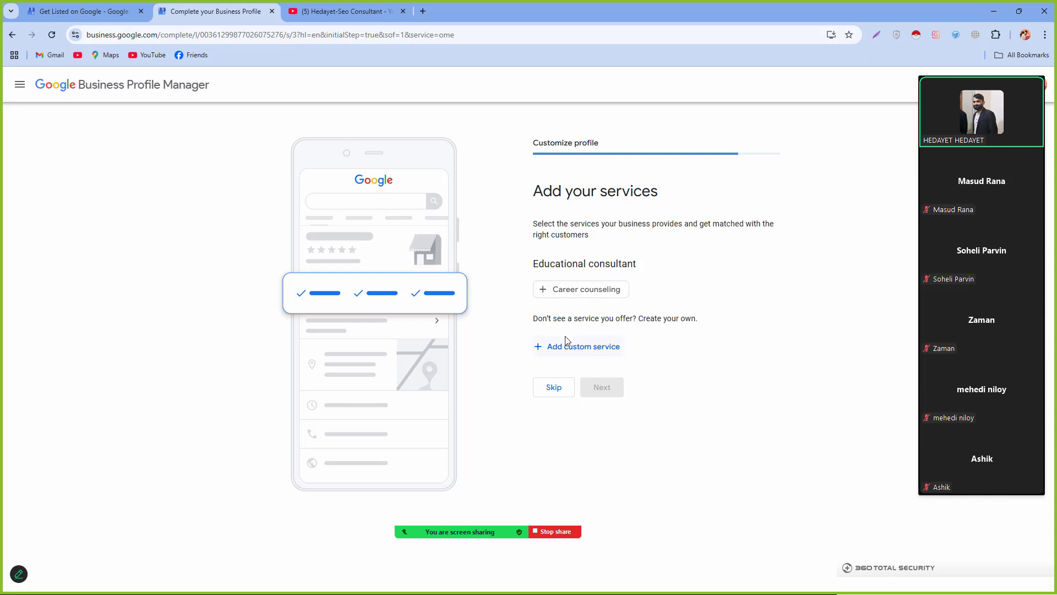
Step: Skip the Add your services step without adding any service
click(572, 353)
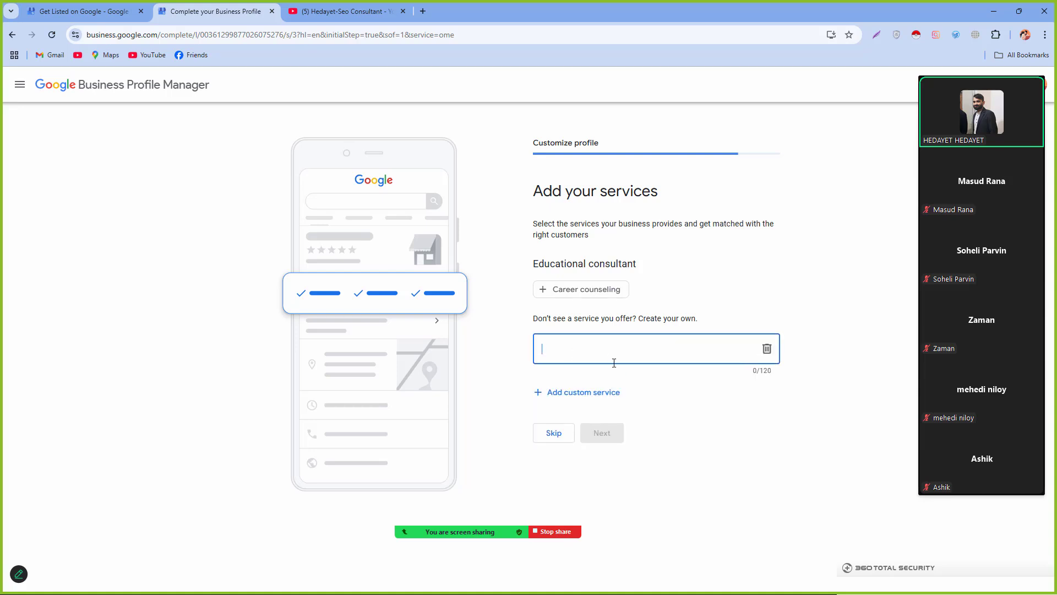
click(555, 439)
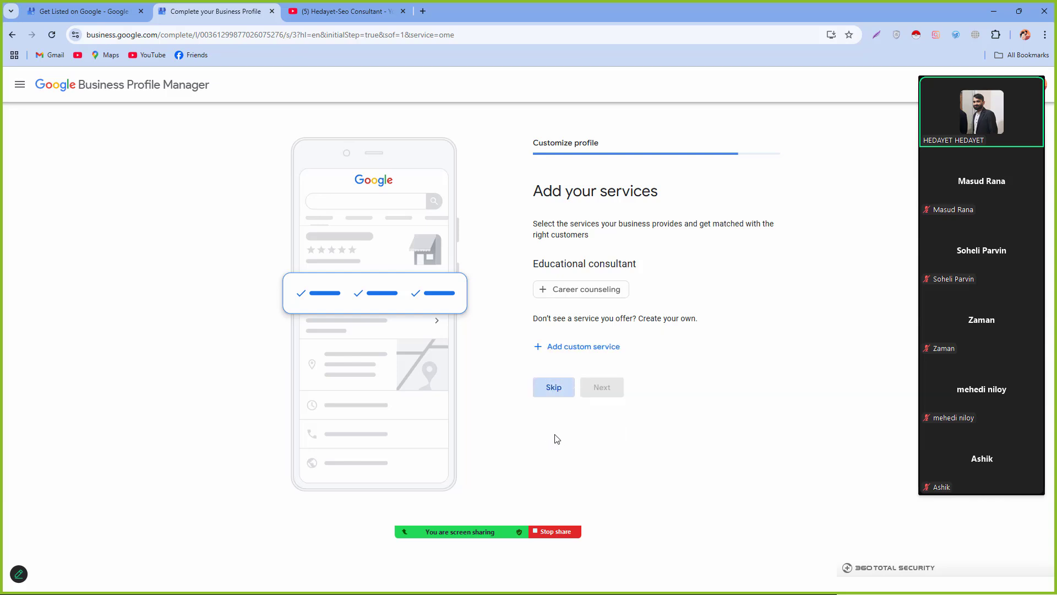
click(559, 395)
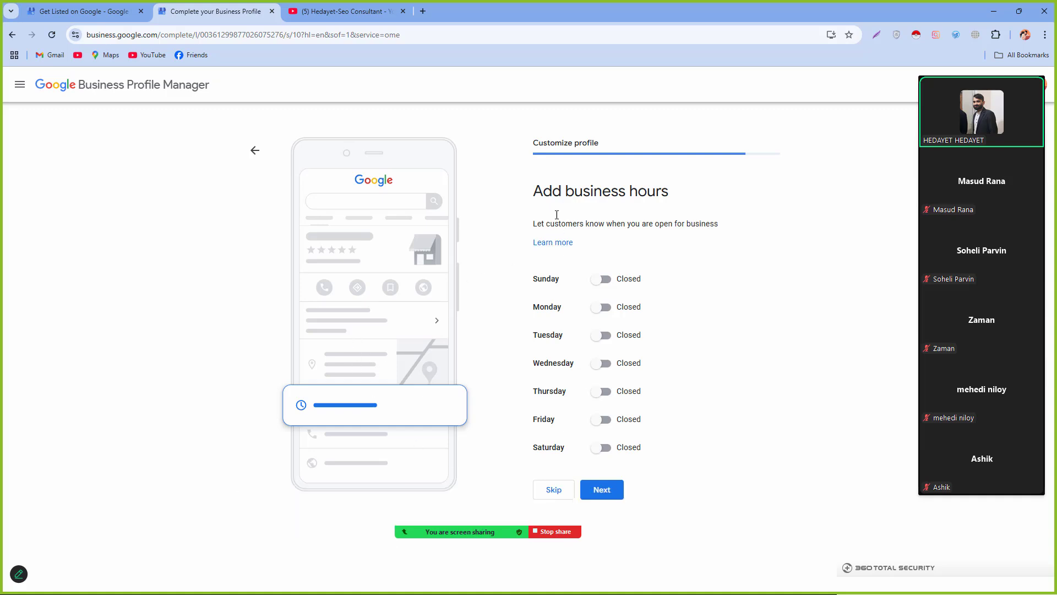
Step: Switch every day from Sunday to Saturday to Open
mouse_move(479, 528)
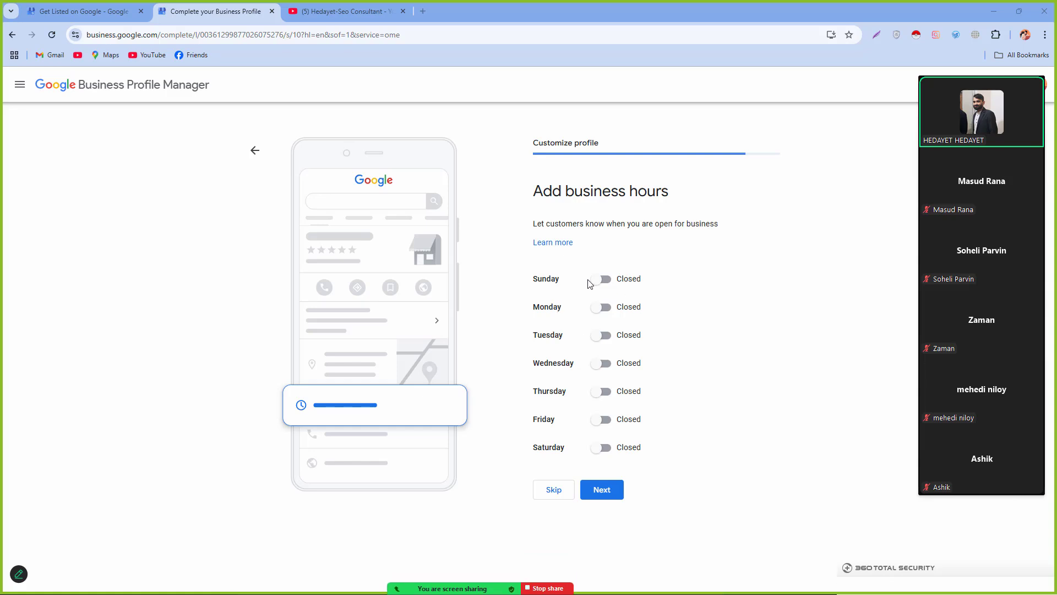
click(608, 282)
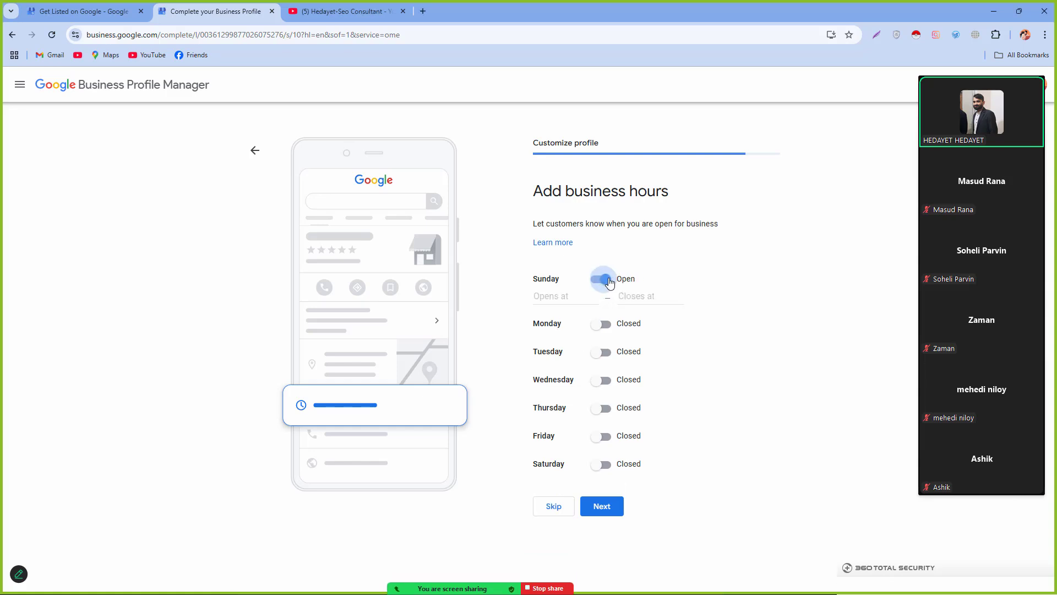
click(604, 326)
click(604, 374)
click(600, 414)
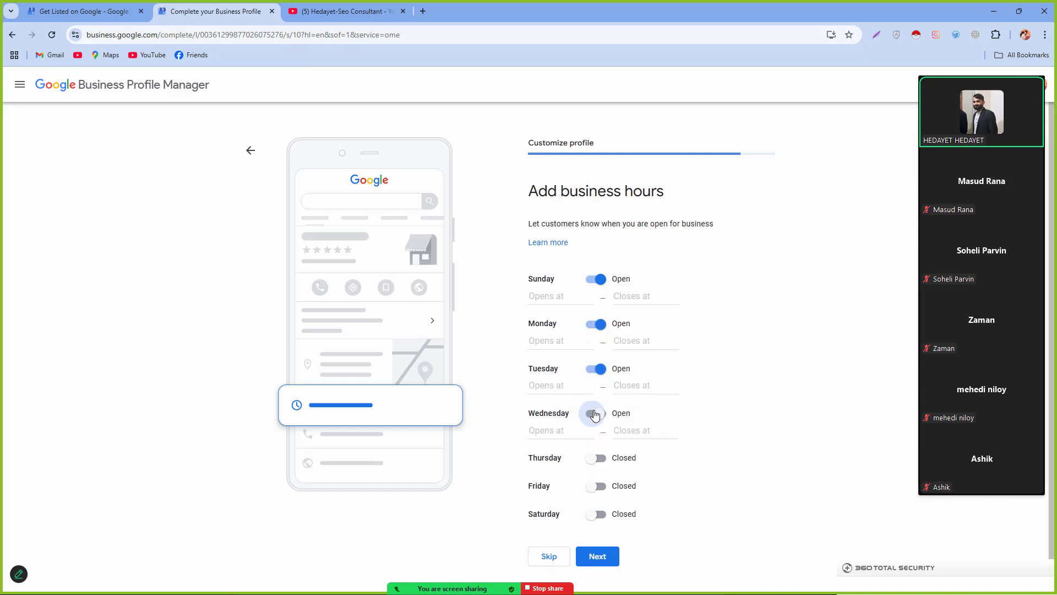
click(594, 458)
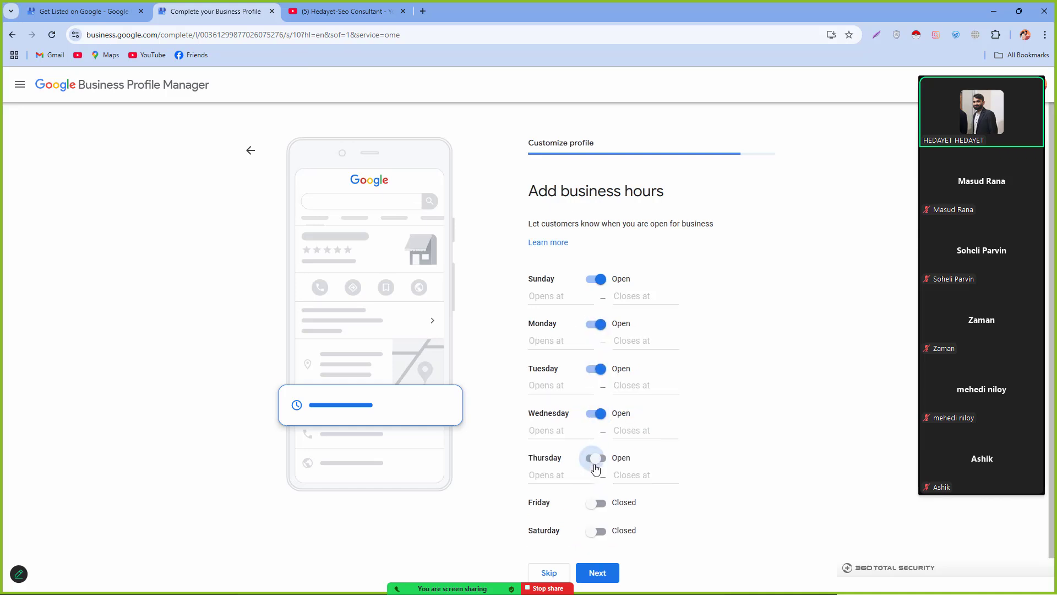
click(599, 530)
click(597, 503)
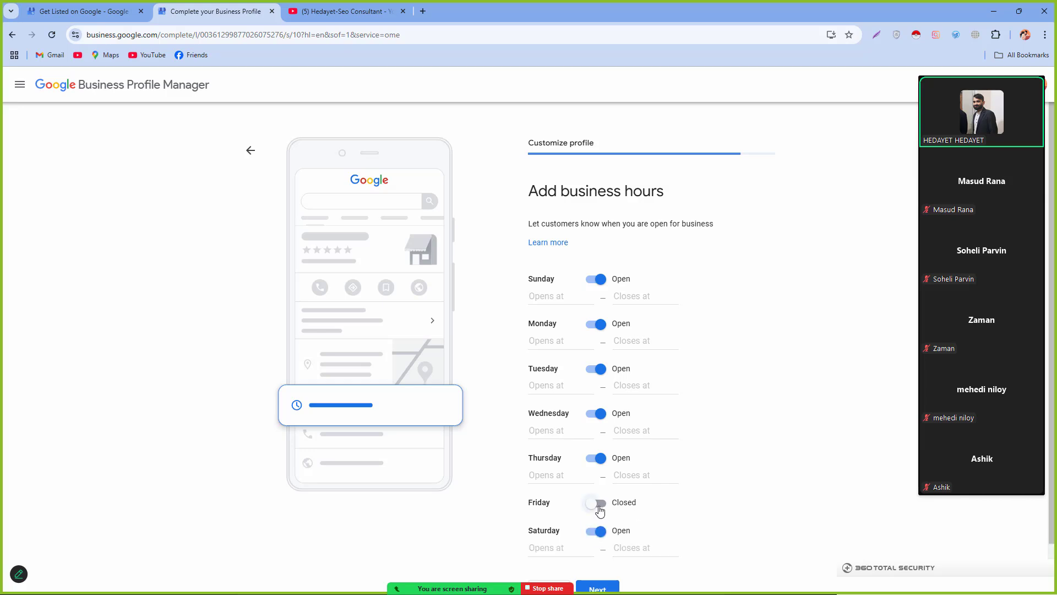
Step: Set each day's opening time to 24 hours and save the business hours
click(547, 295)
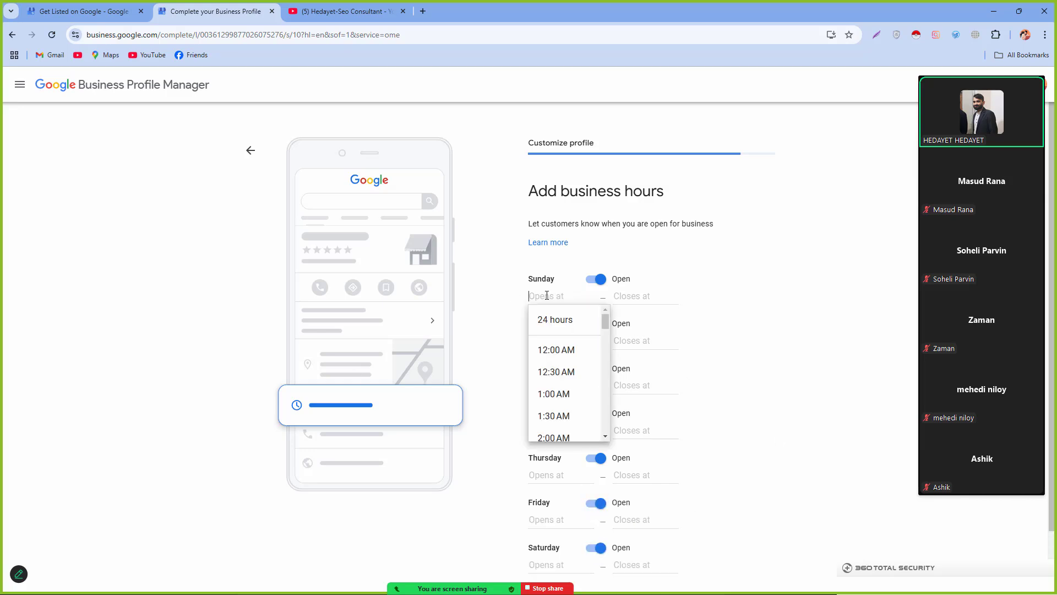
click(635, 296)
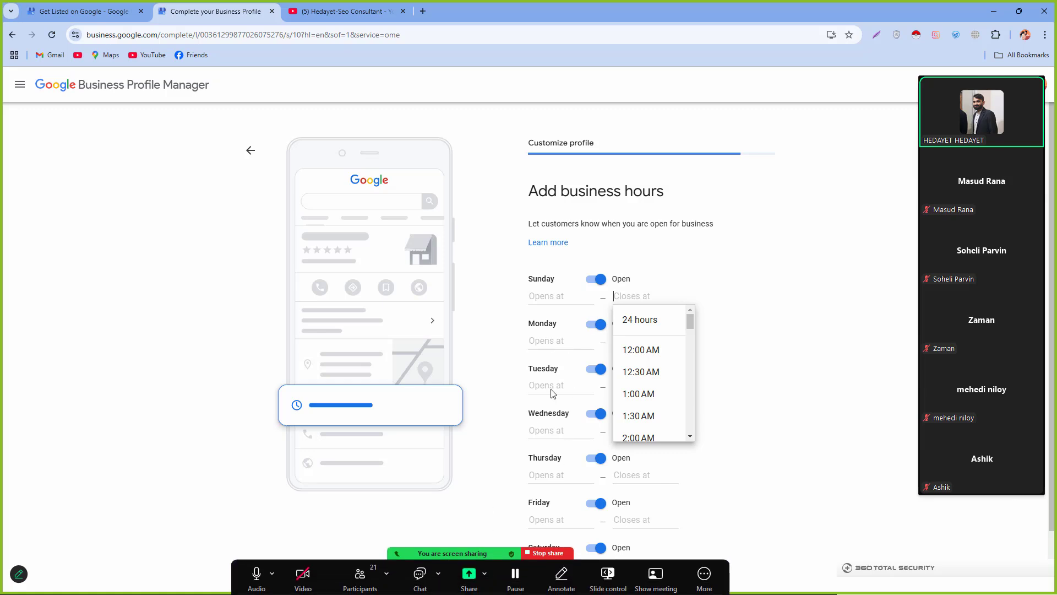
click(560, 342)
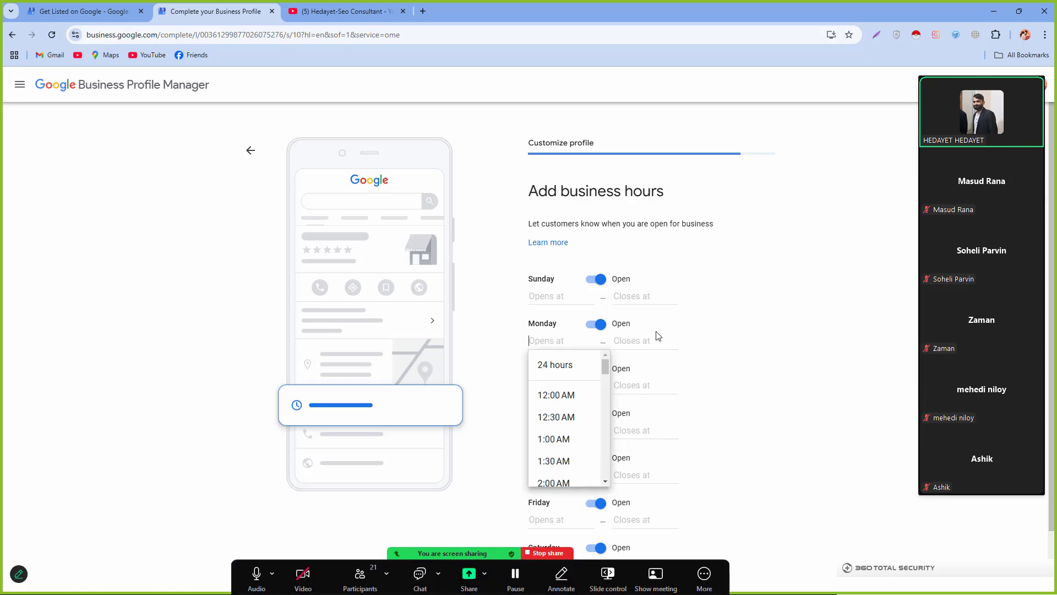
click(643, 341)
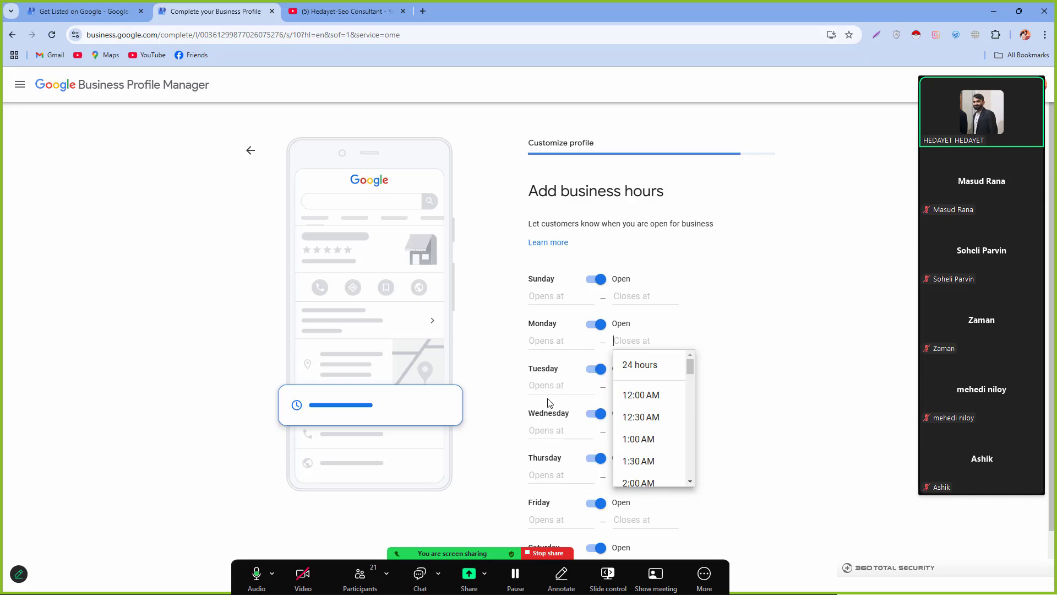
click(545, 297)
click(553, 333)
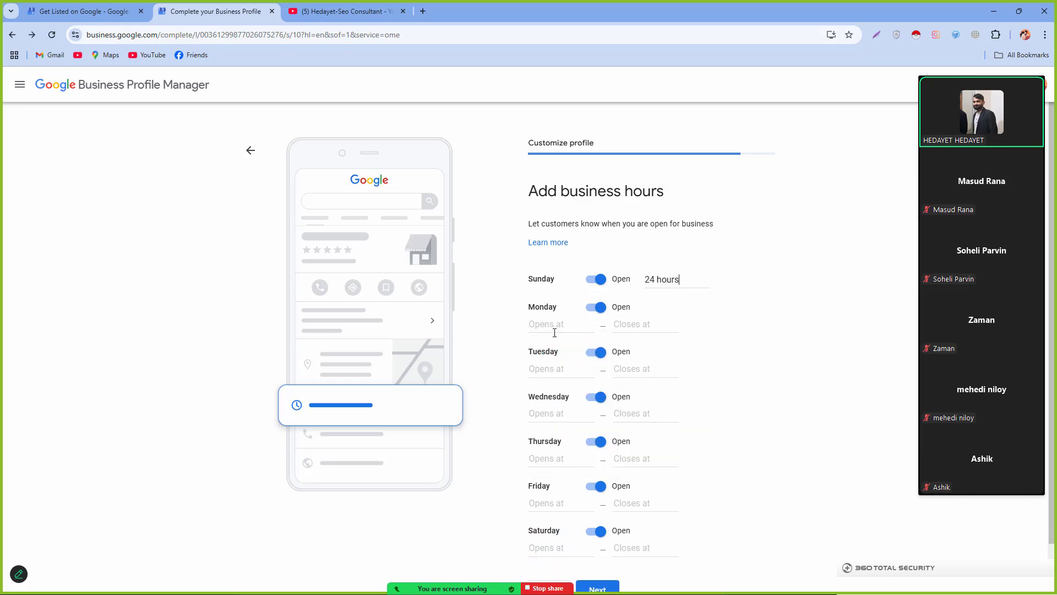
click(556, 332)
click(554, 354)
click(552, 360)
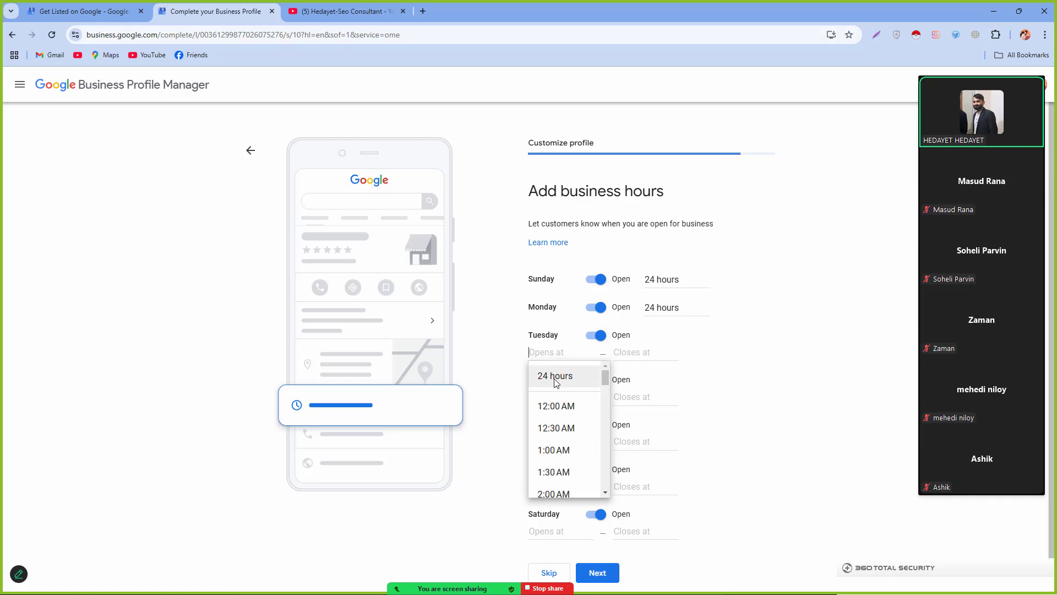
click(556, 377)
click(556, 382)
click(556, 406)
click(560, 423)
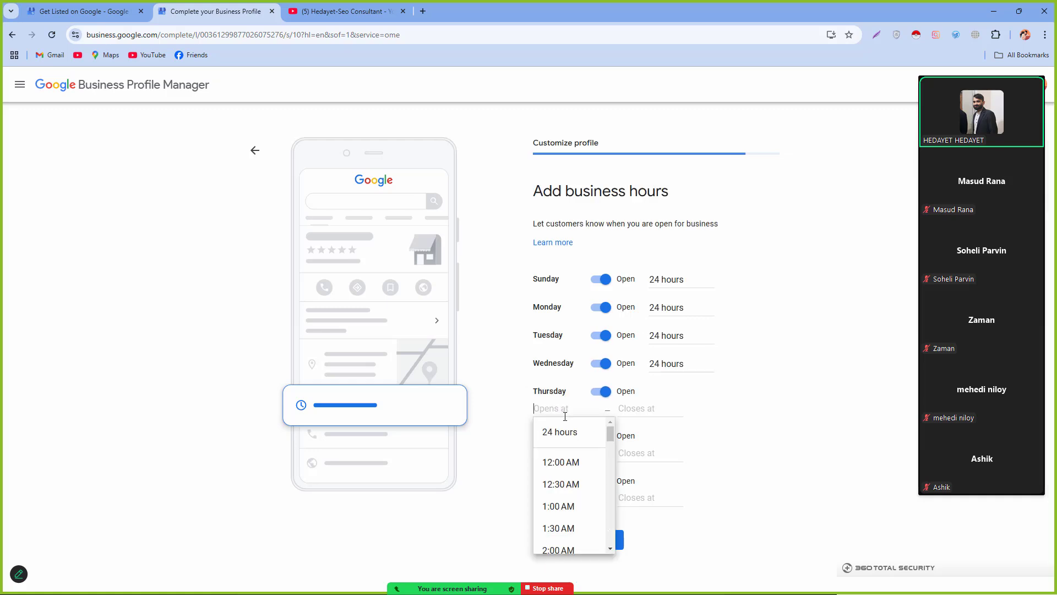
click(559, 432)
click(560, 436)
click(559, 463)
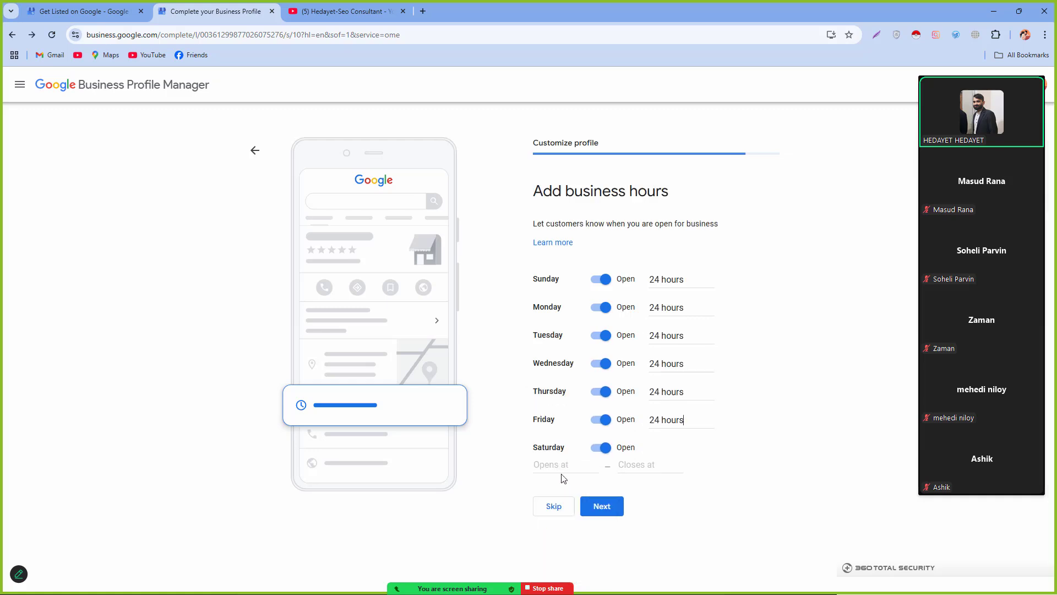
click(559, 474)
click(556, 487)
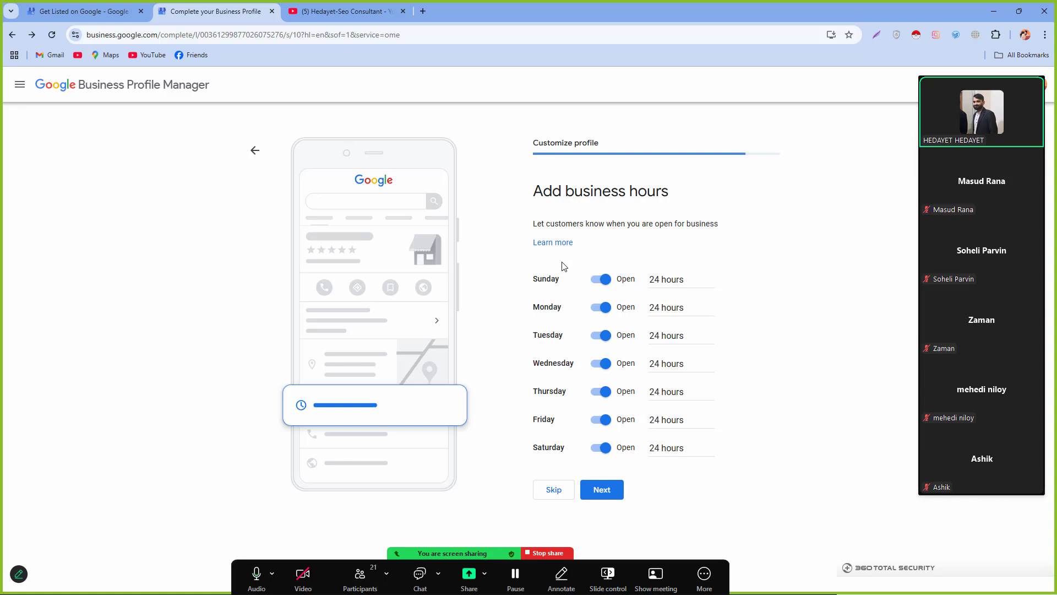
click(605, 490)
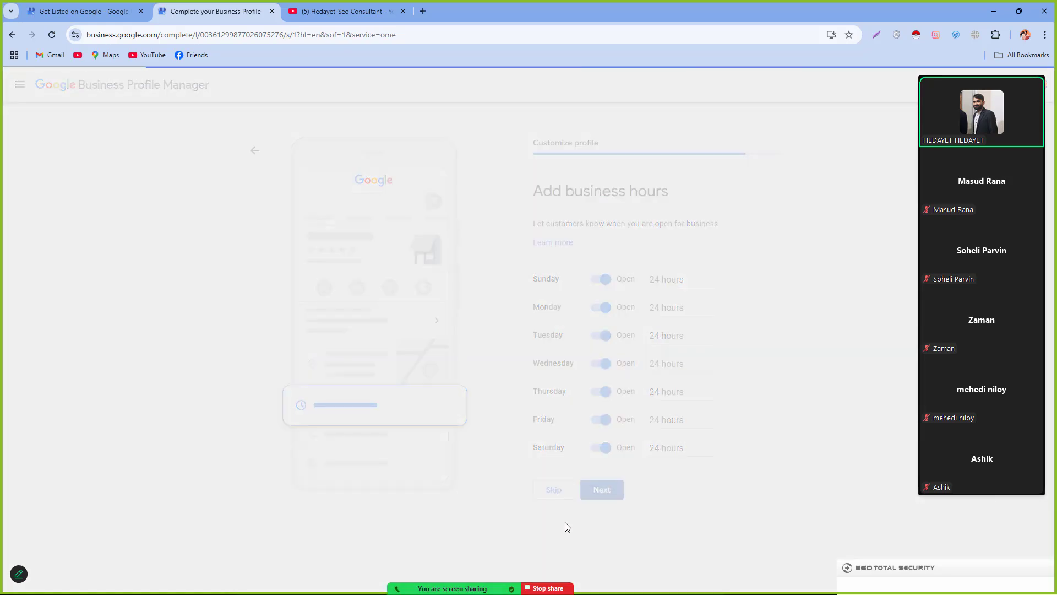
Step: Focus the empty business description box (0/750), briefly muting and unmuting the meeting microphone
click(606, 322)
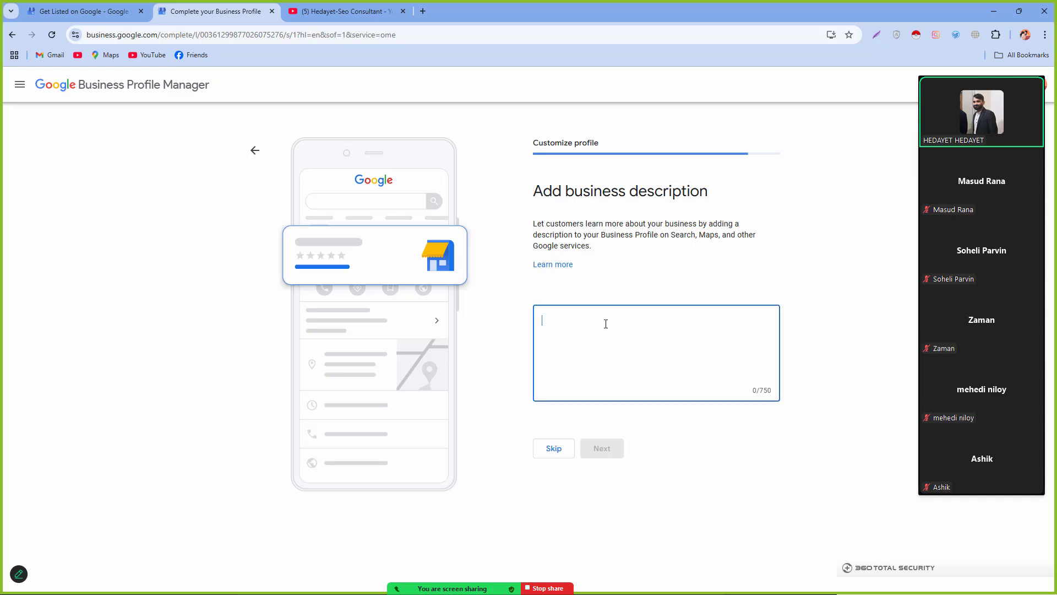
drag(520, 197, 727, 202)
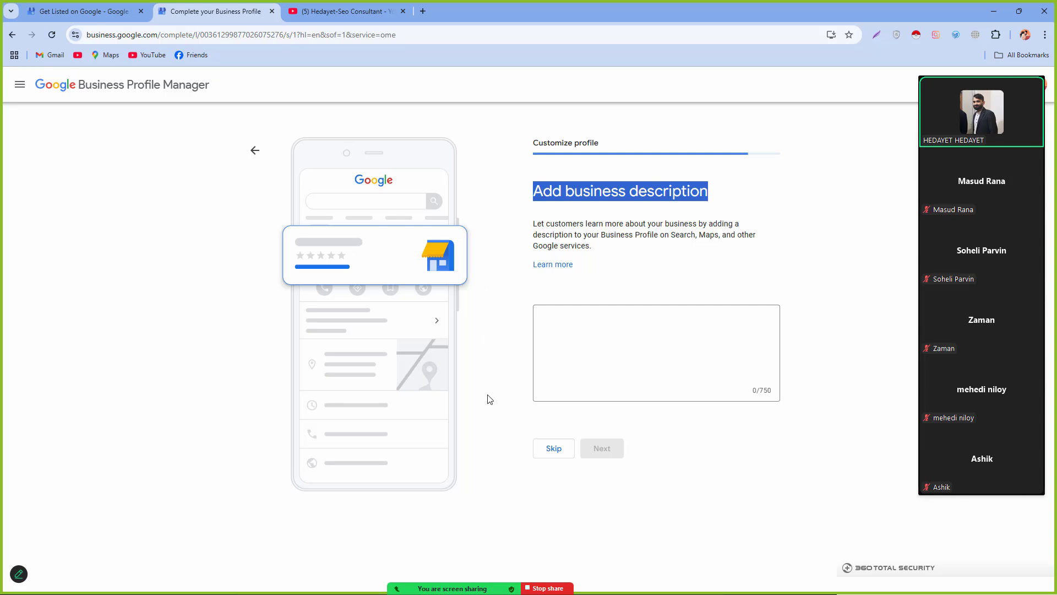
mouse_move(279, 575)
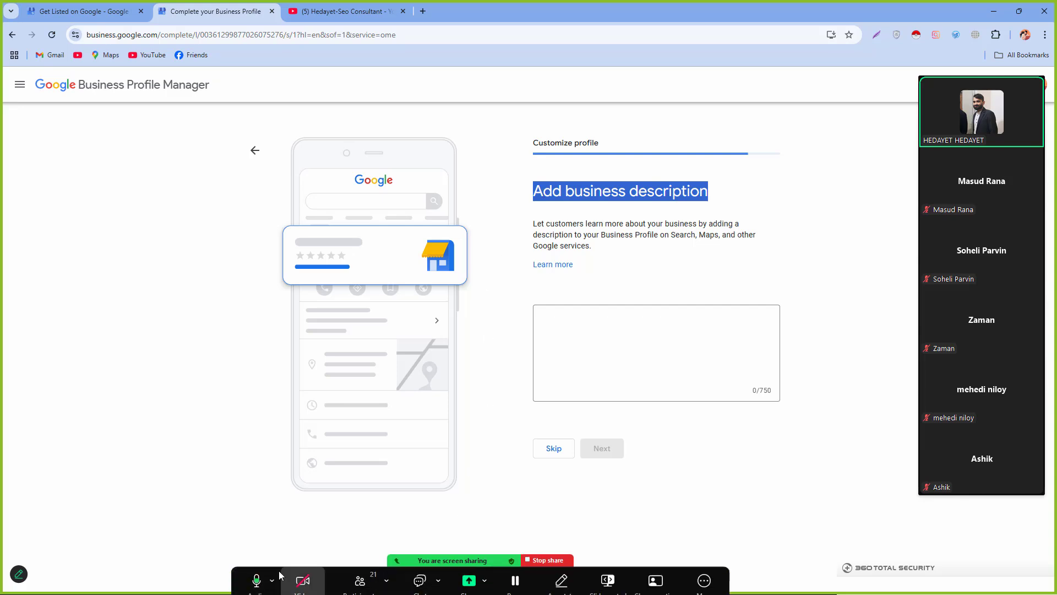
click(250, 585)
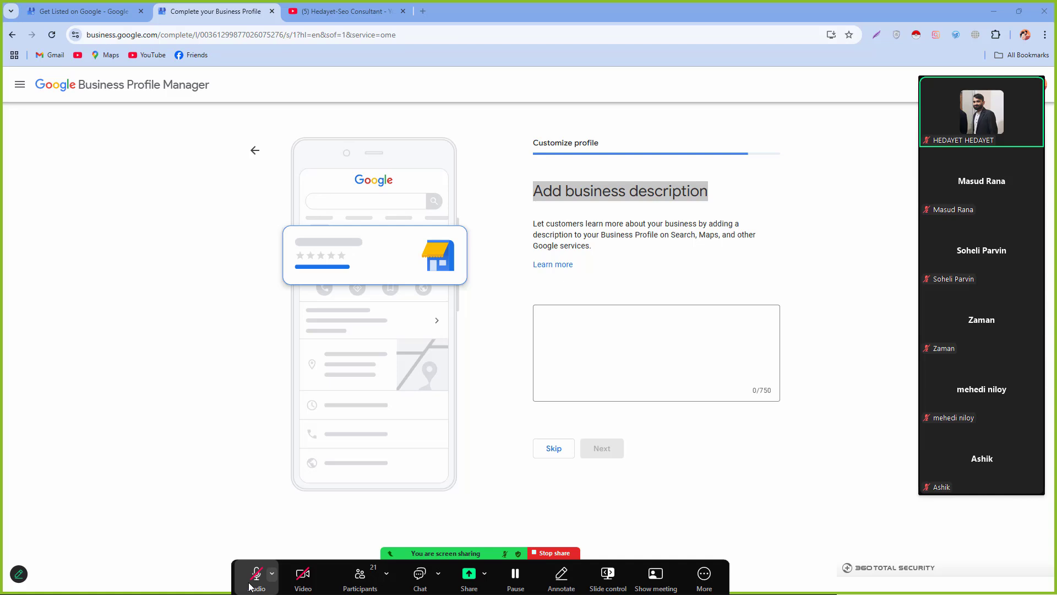
click(251, 584)
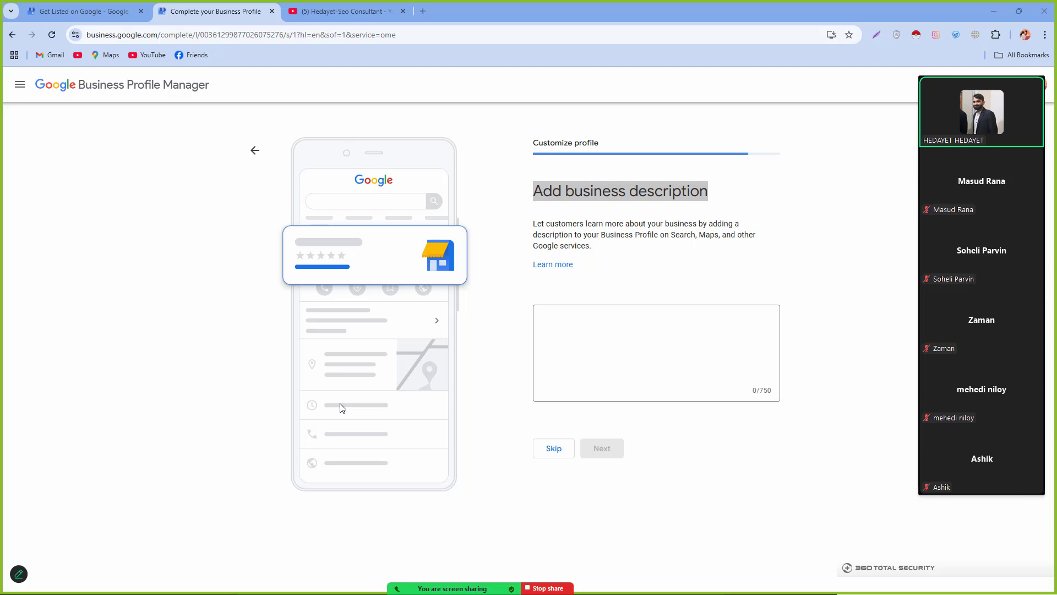
mouse_move(421, 570)
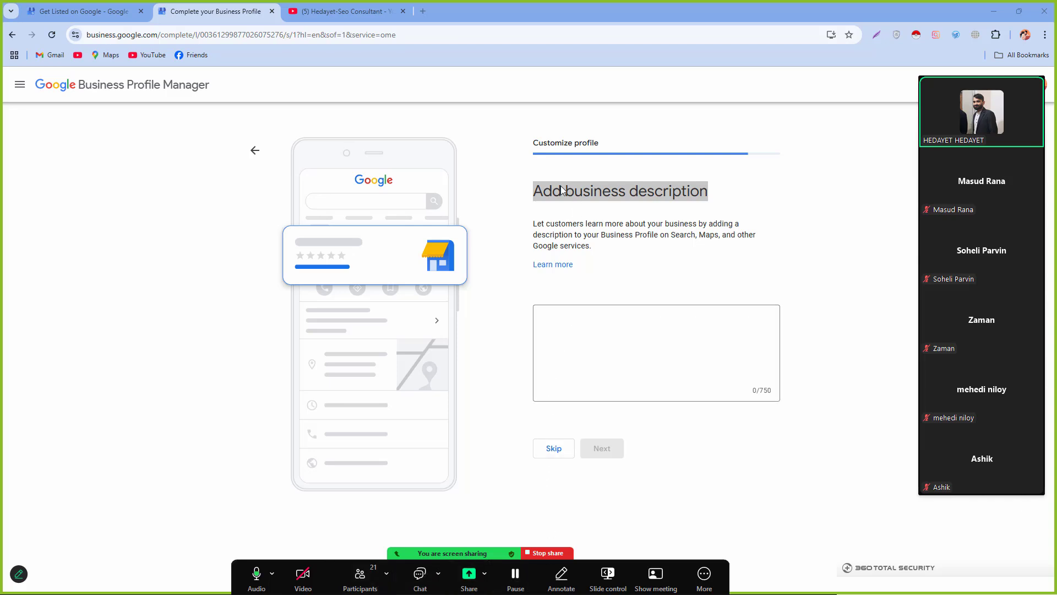
click(625, 367)
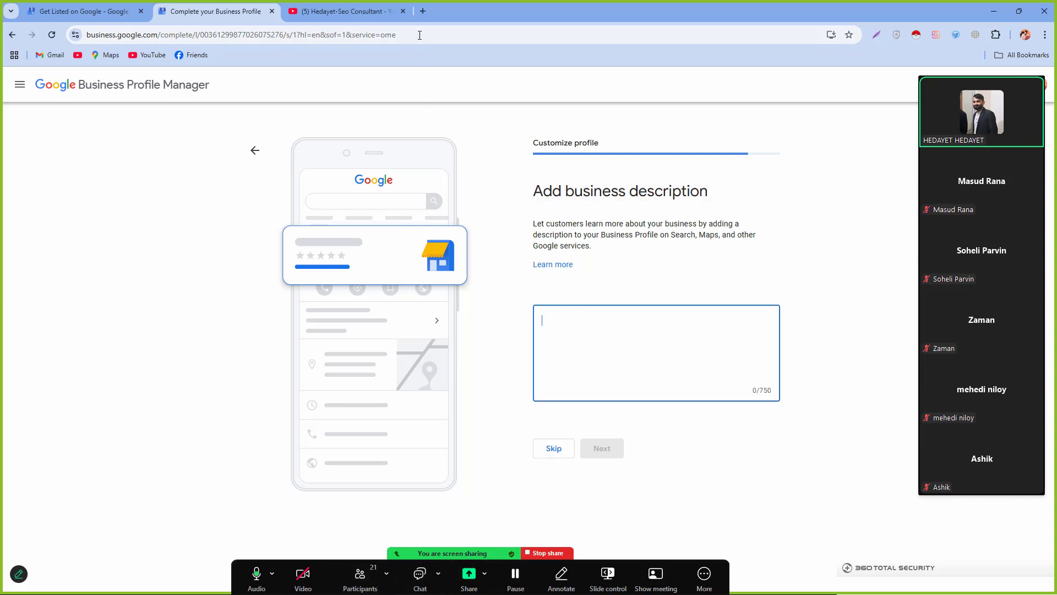
click(423, 11)
Step: Search Google for 'chat' and launch ChatGPT from OpenAI's page in a new tab
click(346, 263)
text(ch)
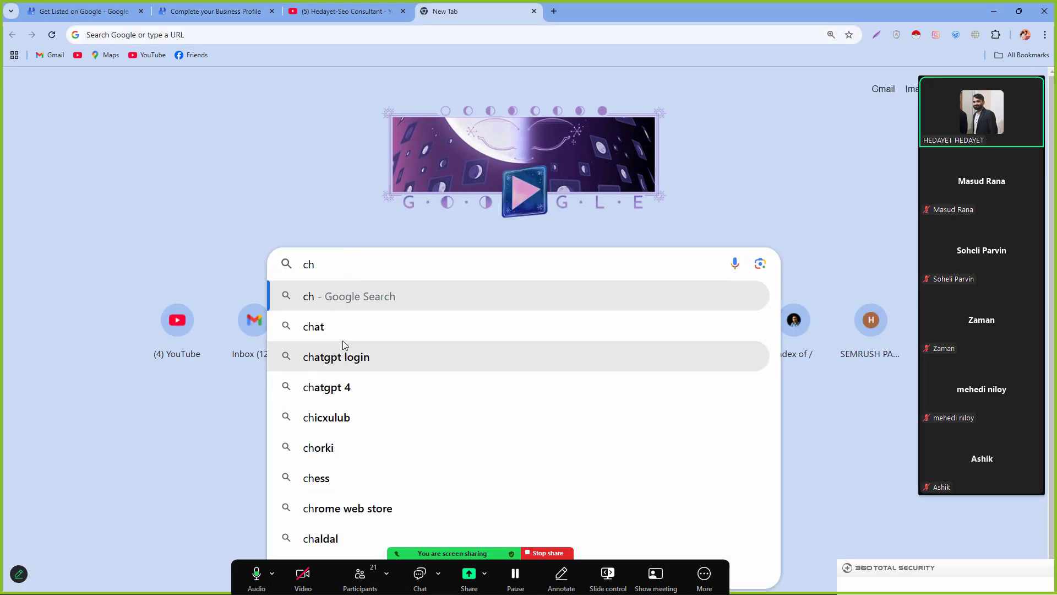
text(at)
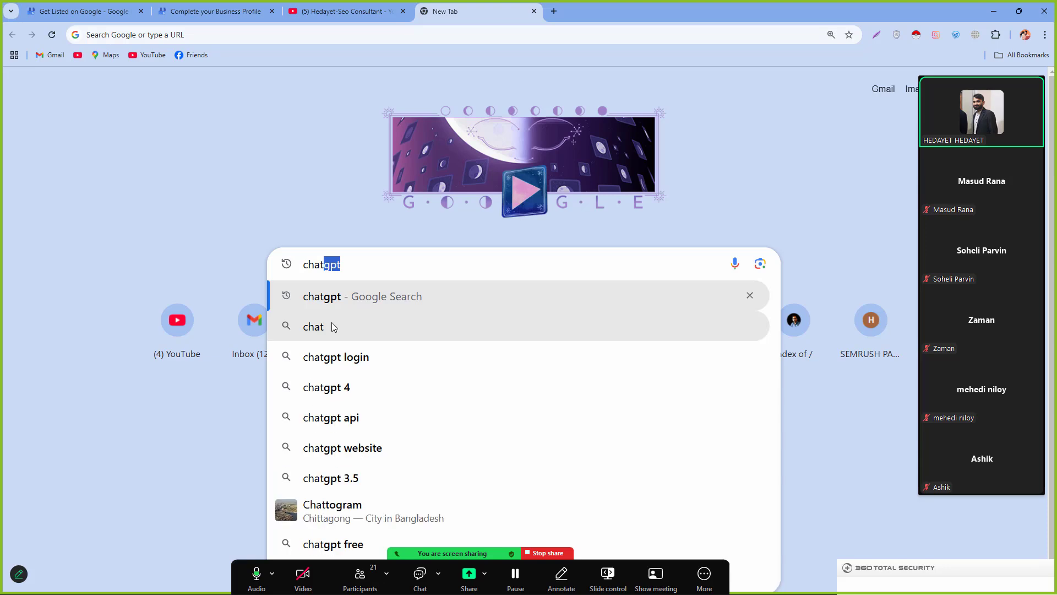
key(Return)
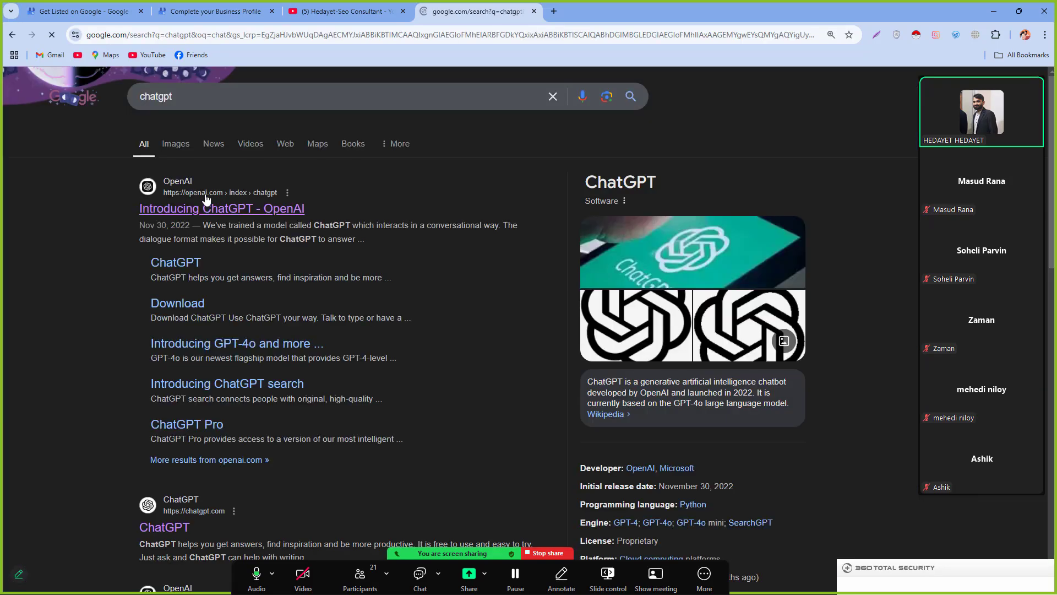
click(193, 212)
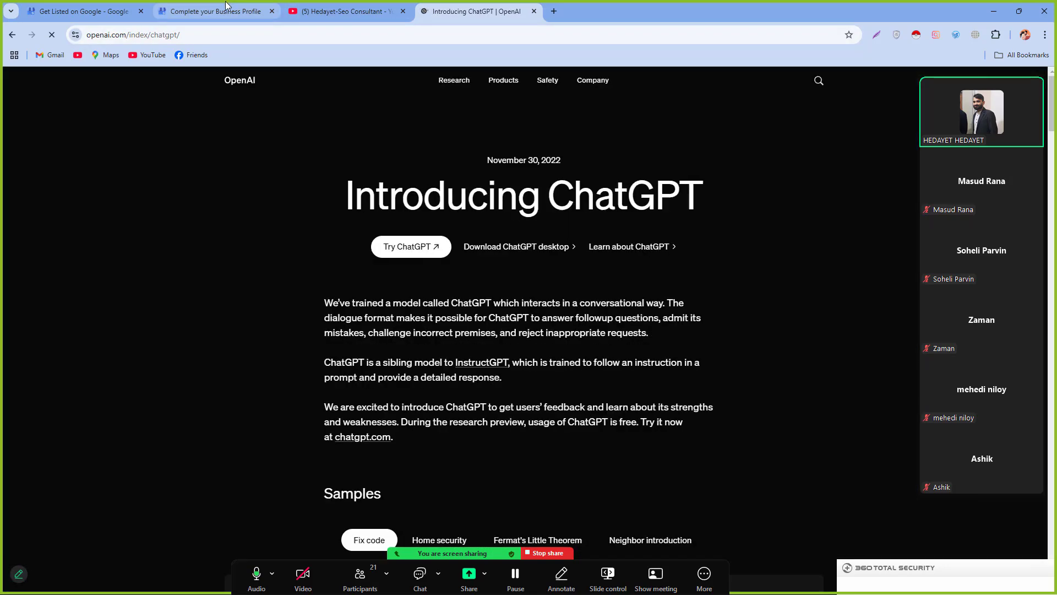
click(409, 246)
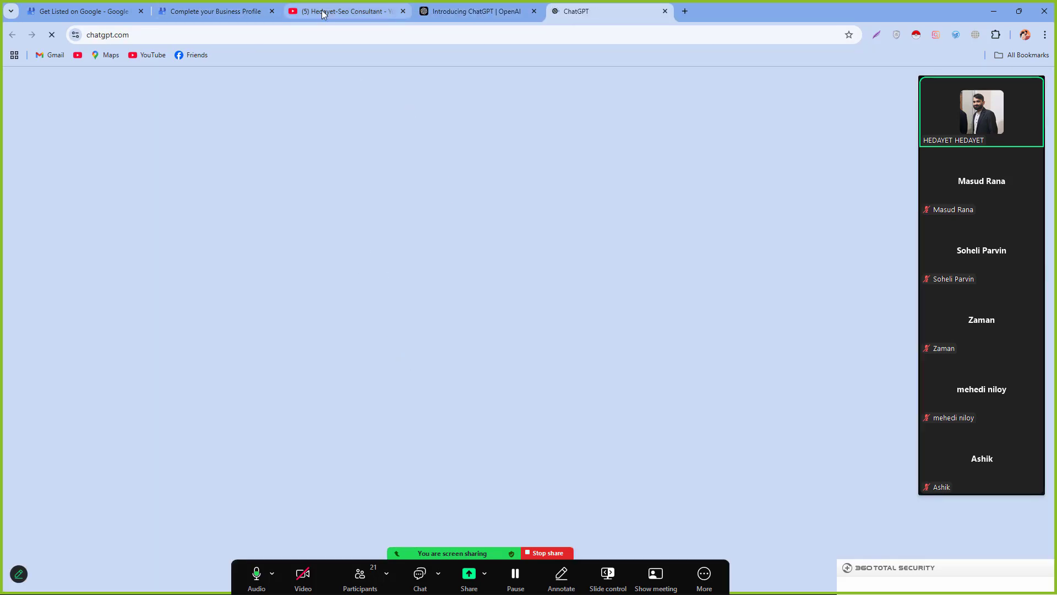
click(201, 8)
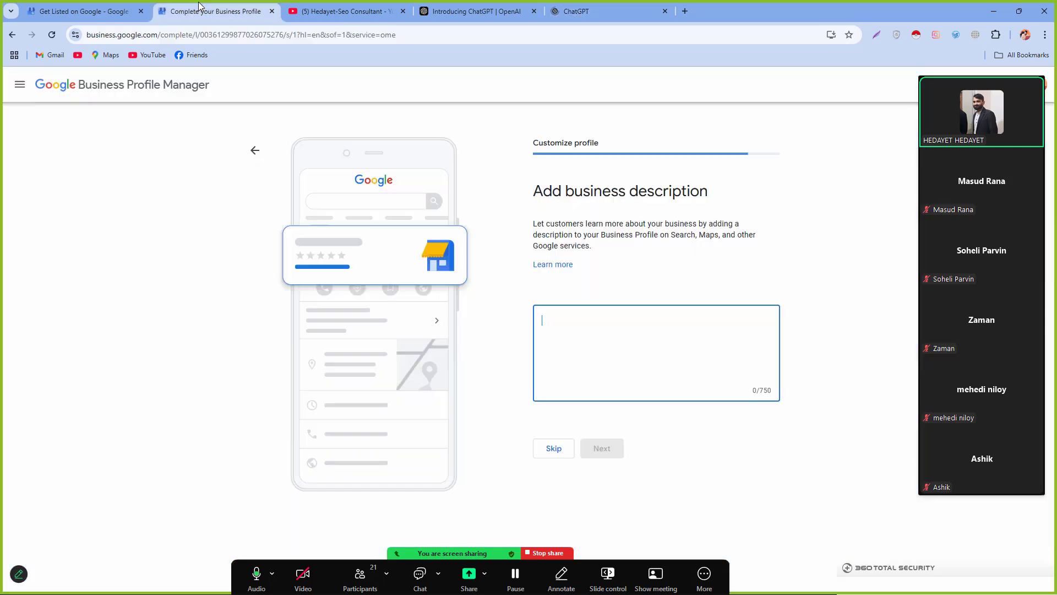
click(578, 11)
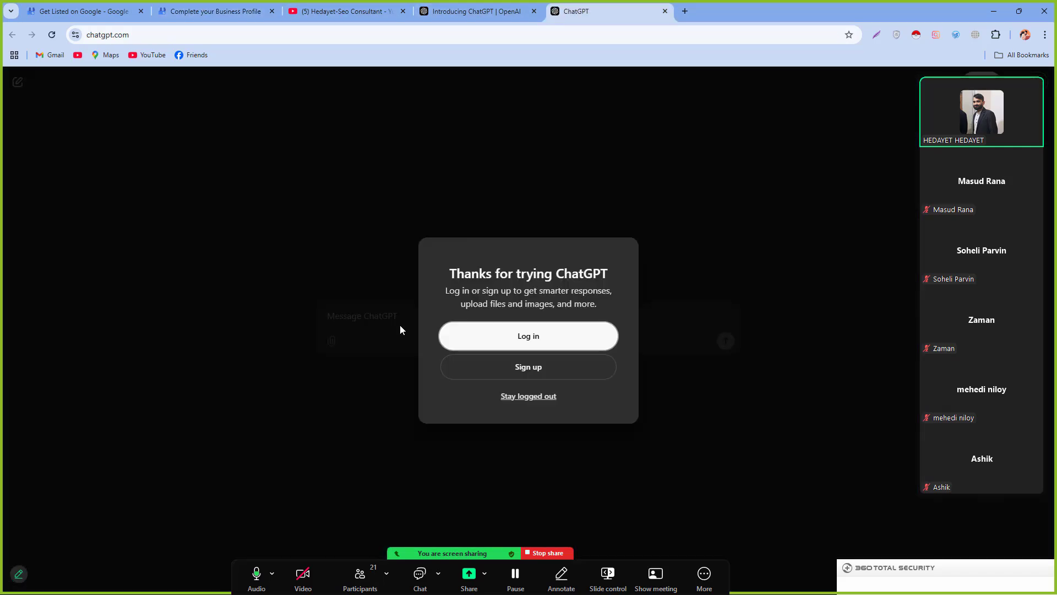
Step: Ask ChatGPT to write a Google My Business description for the SEO expert, and send it
click(504, 397)
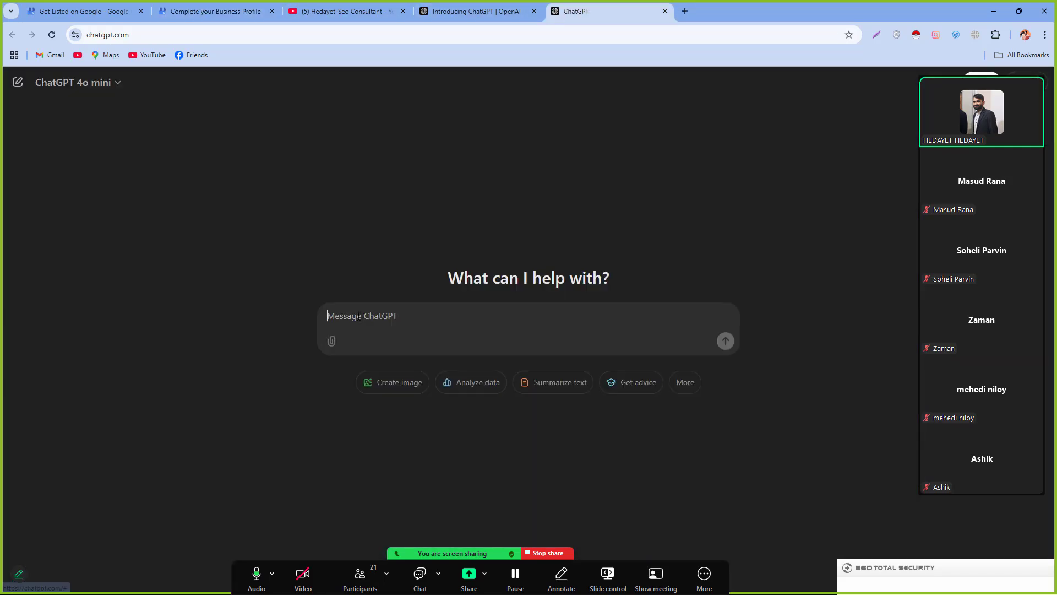
text(write  )
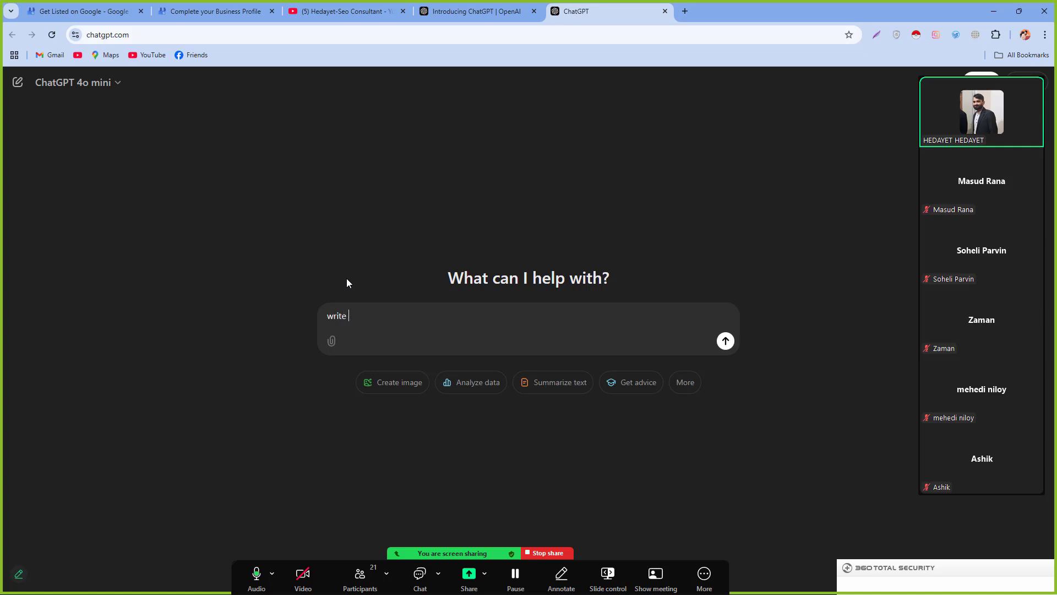
text(a description for googlr)
key(BackSpace)
key(BackSpace)
text(e my busni)
key(BackSpace)
key(BackSpace)
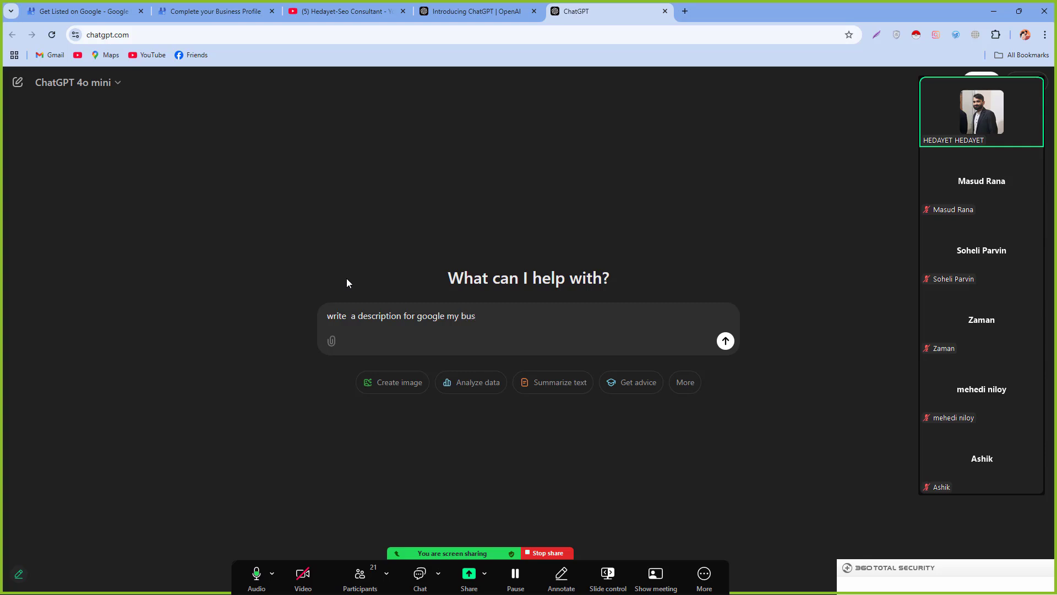
text(iness "Hedayet-a professional s)
text(eo ex)
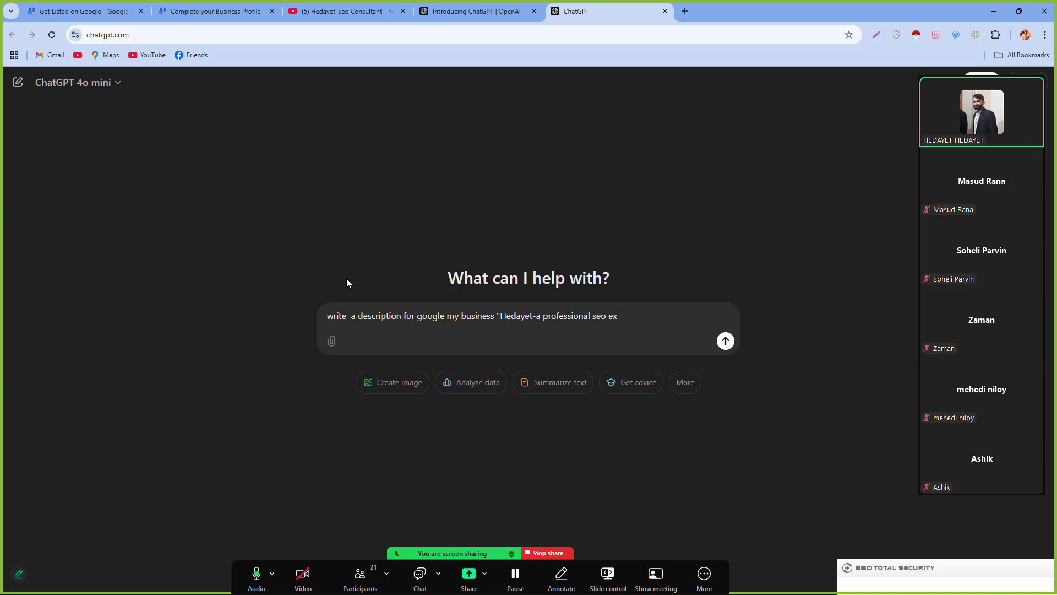
text(per)
text(")
key(Return)
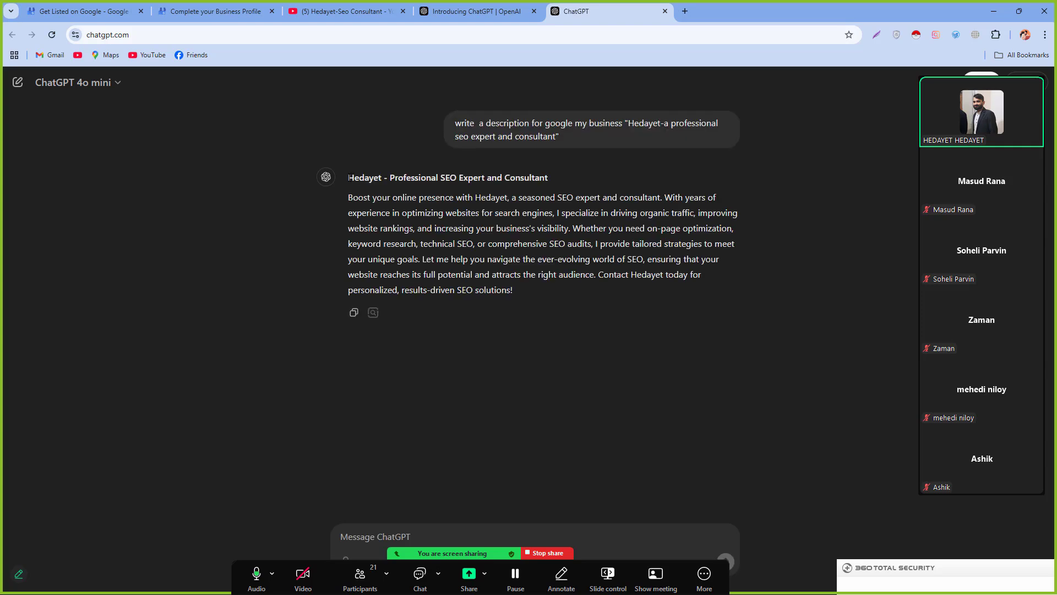
Step: Select the whole generated description and go back to the Business Profile tab
drag(348, 177, 574, 189)
drag(336, 171, 529, 164)
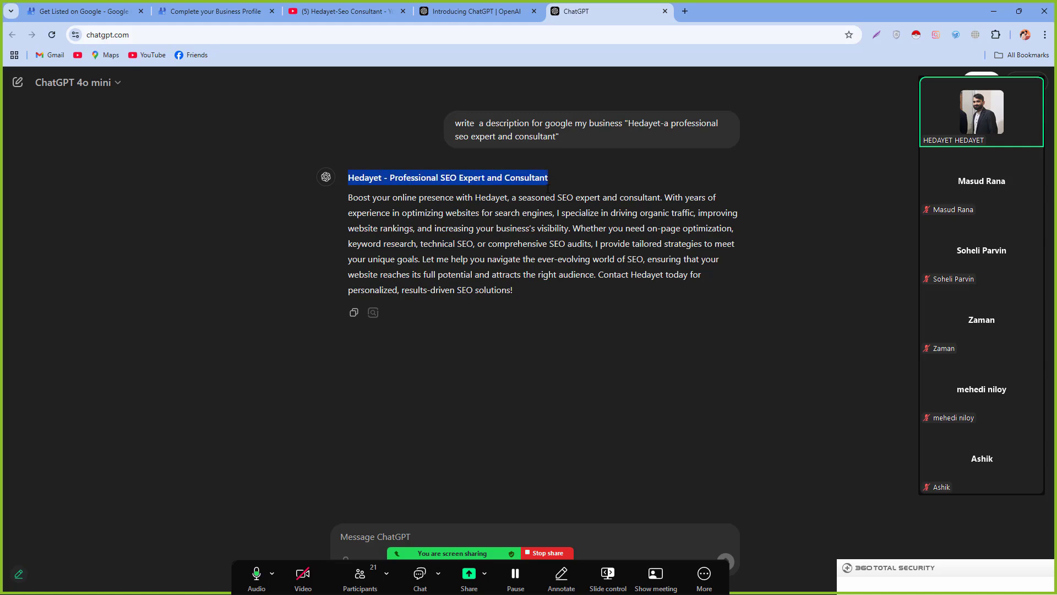
click(406, 177)
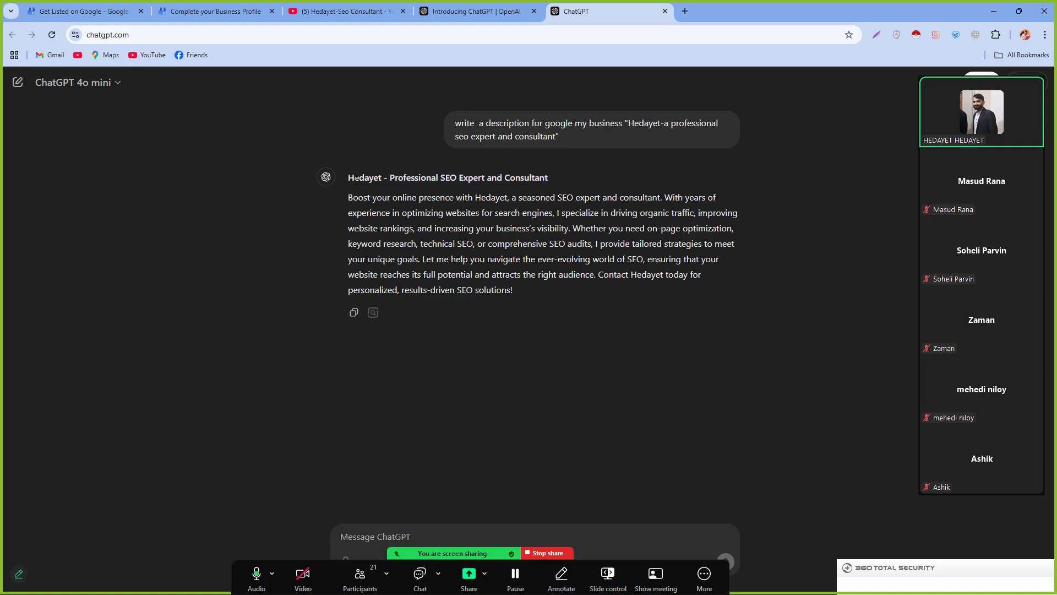
drag(349, 178, 526, 297)
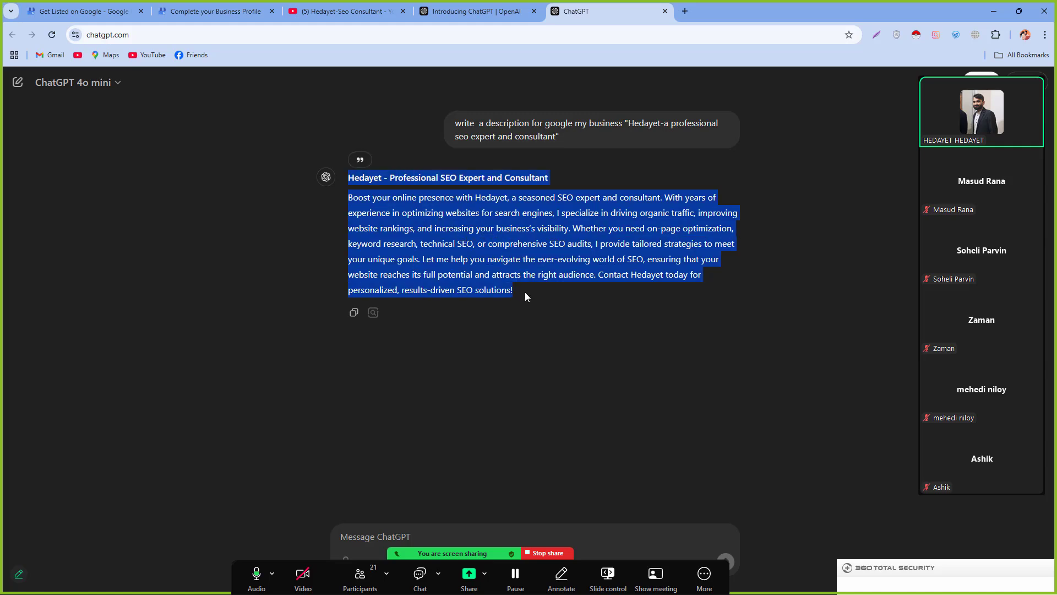
click(262, 6)
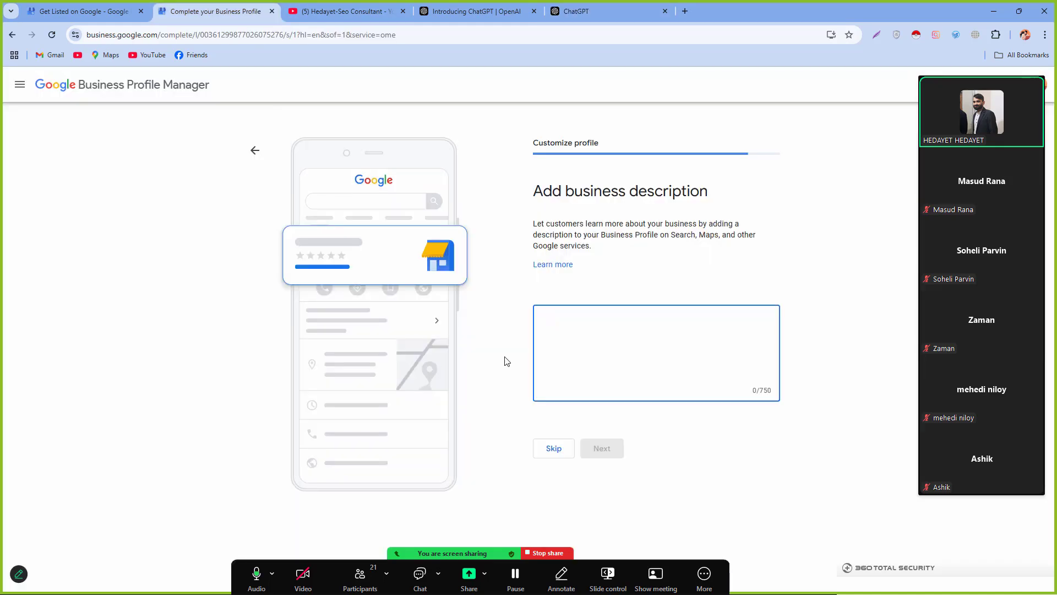
Step: Paste the ChatGPT description and end its heading with 'Best SEO Expert in Bangladesh' (671/750 characters)
key(ctrl+v)
scroll(579, 352, up, 5)
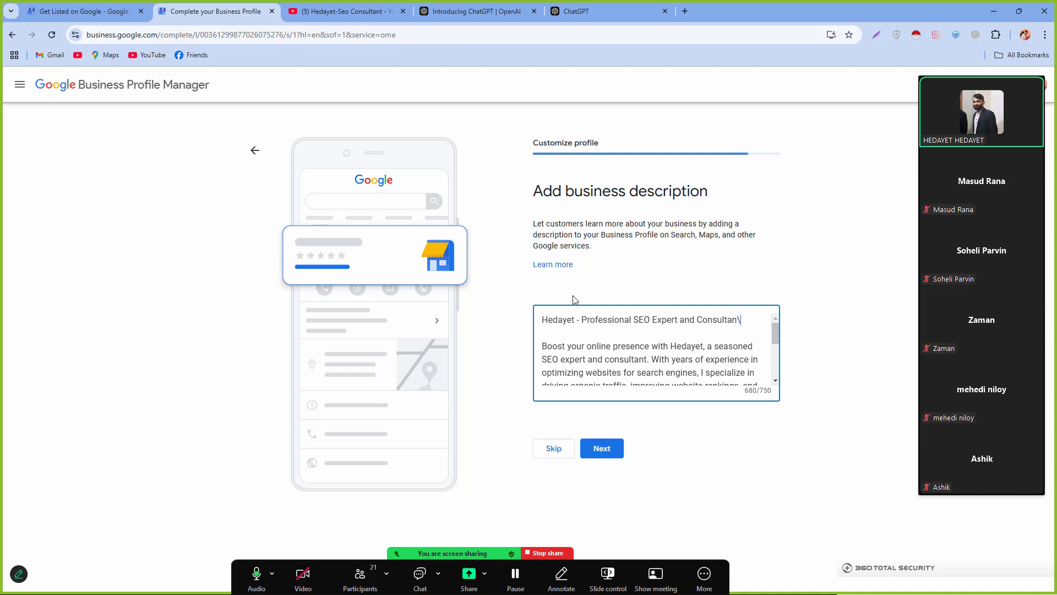
key(BackSpace)
key(BackSpace)
key(BackSpace)
key(BackSpace)
key(BackSpace)
key(BackSpace)
key(BackSpace)
key(BackSpace)
key(BackSpace)
key(BackSpace)
key(BackSpace)
key(BackSpace)
key(BackSpace)
key(BackSpace)
key(BackSpace)
key(BackSpace)
key(BackSpace)
key(BackSpace)
key(BackSpace)
key(BackSpace)
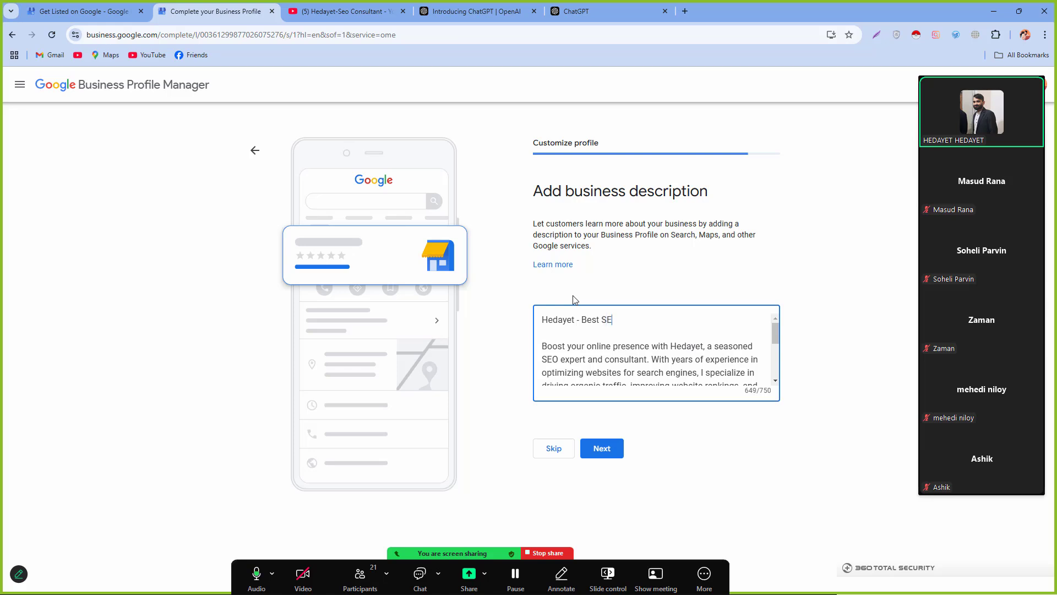
text(O)
text(Expert in Bangladesh)
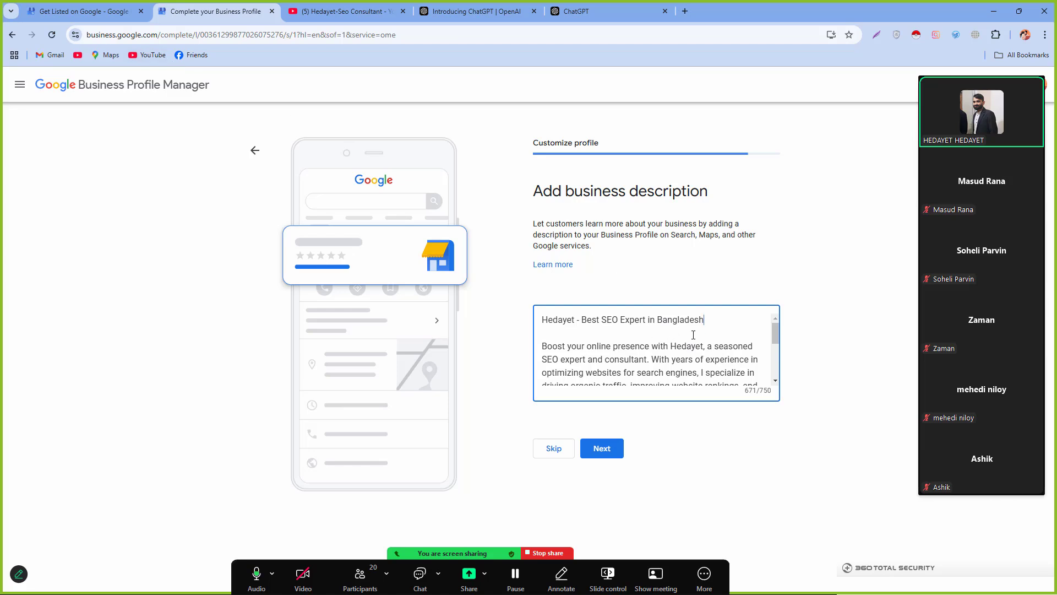
scroll(693, 335, down, 2)
scroll(677, 352, up, 1)
scroll(649, 365, down, 3)
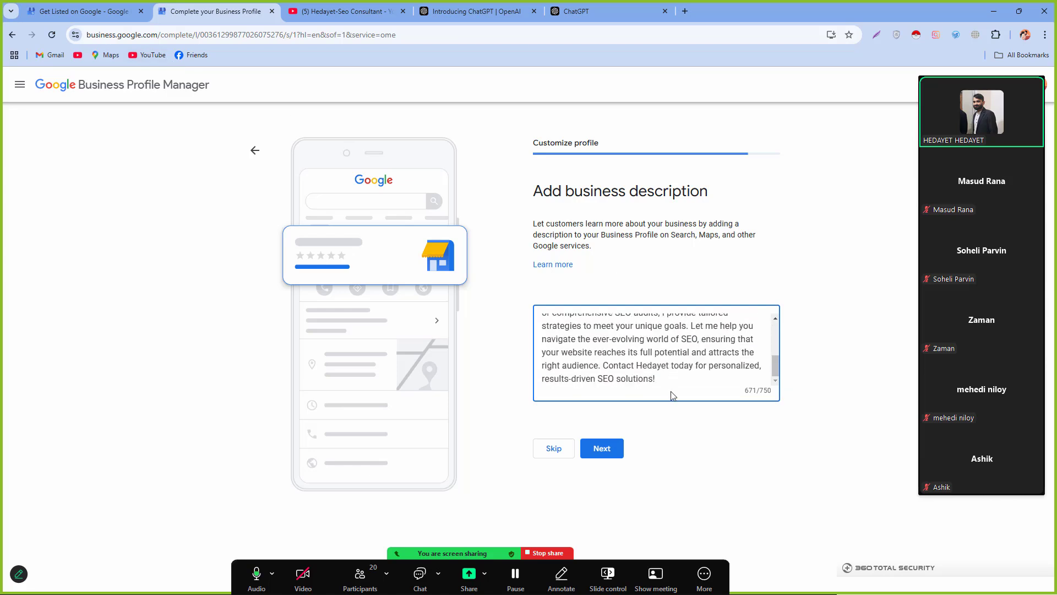
Step: Submit the description and move on to the Add photos step
click(604, 449)
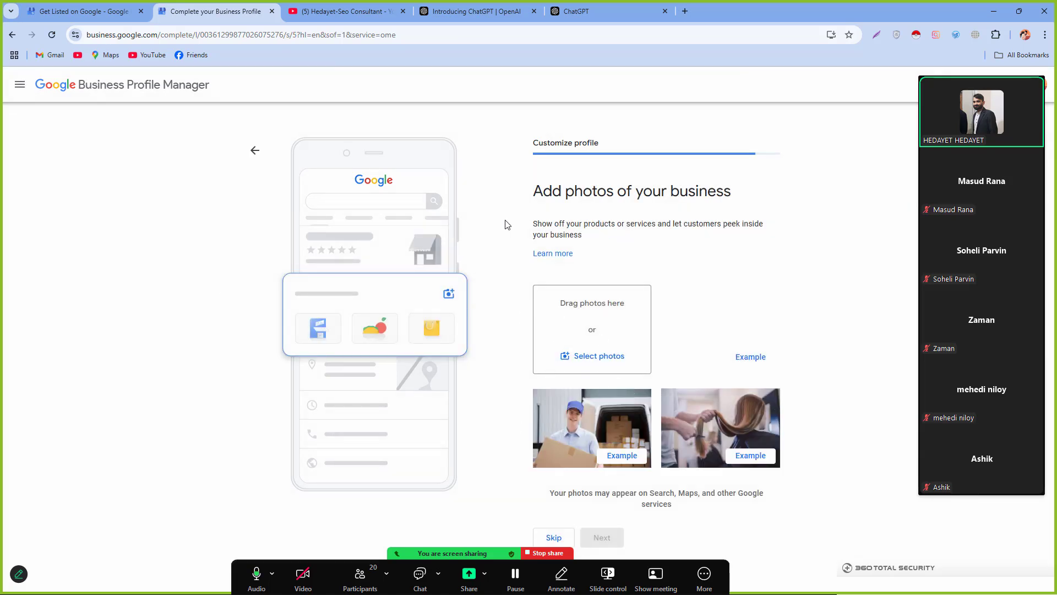
drag(531, 192, 727, 191)
click(726, 191)
Step: Upload the portrait photo from the Desktop folder as a business photo
click(601, 355)
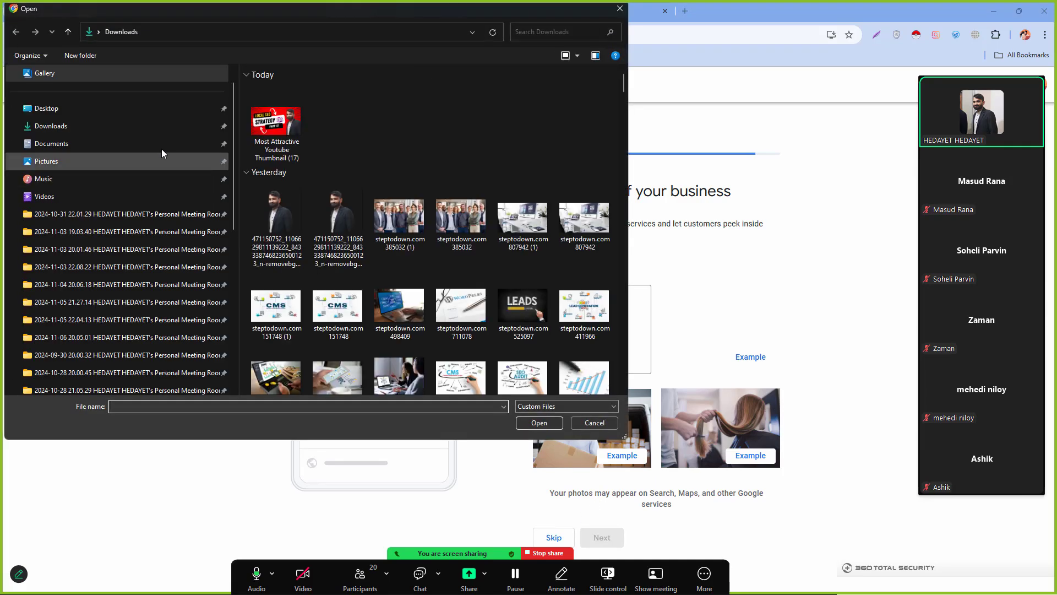
click(123, 128)
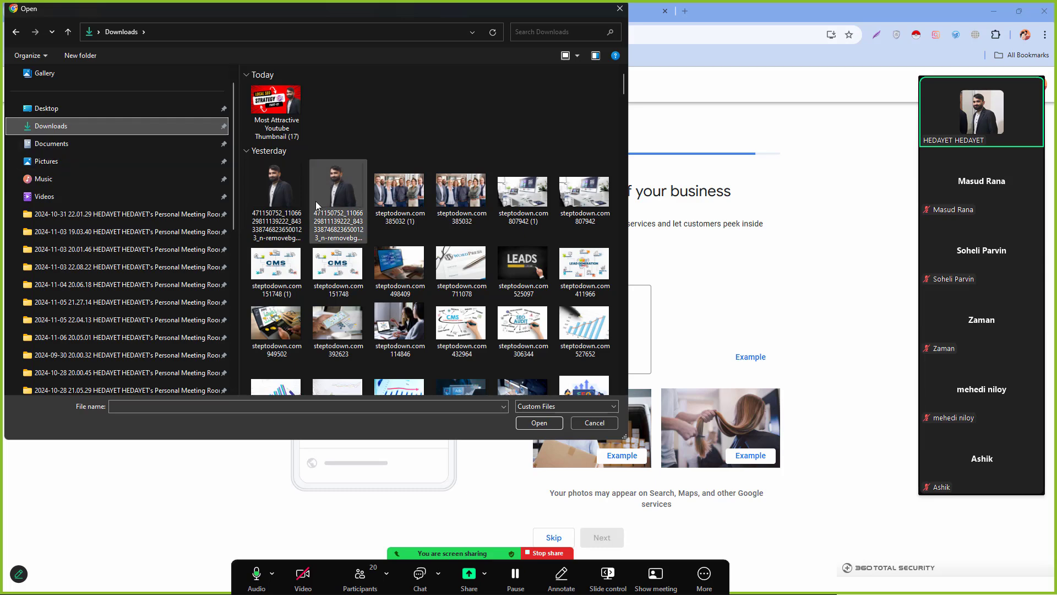
scroll(315, 200, down, 5)
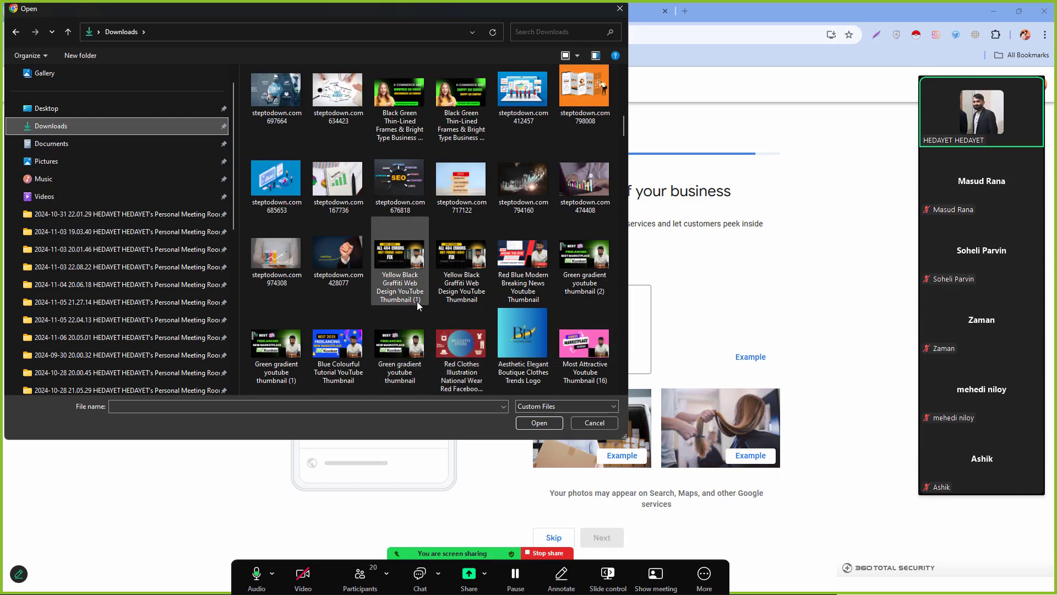
scroll(415, 300, up, 5)
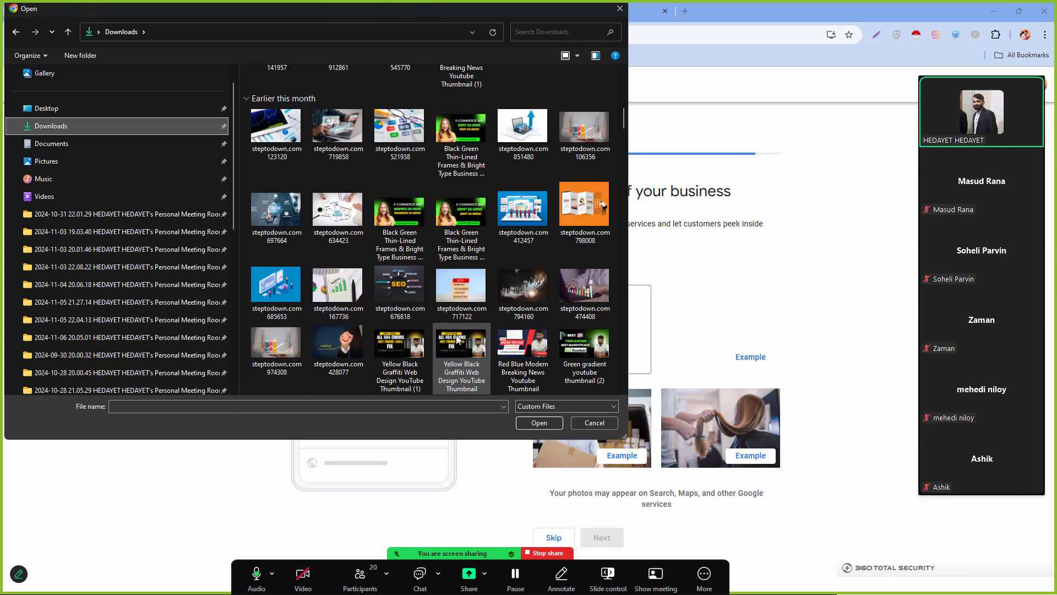
click(147, 108)
scroll(330, 209, down, 3)
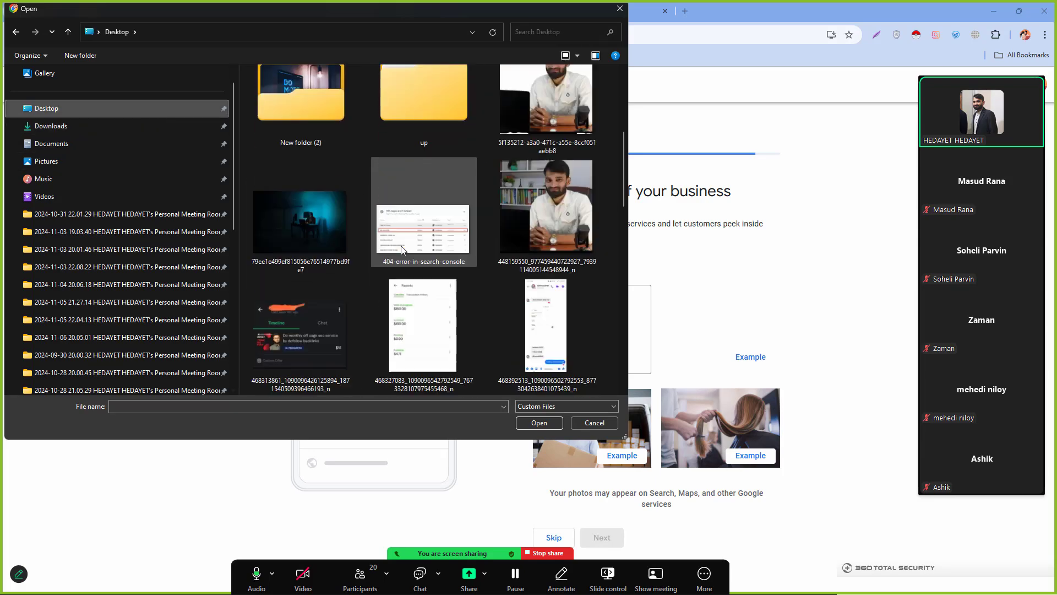
scroll(414, 250, down, 3)
double_click(311, 227)
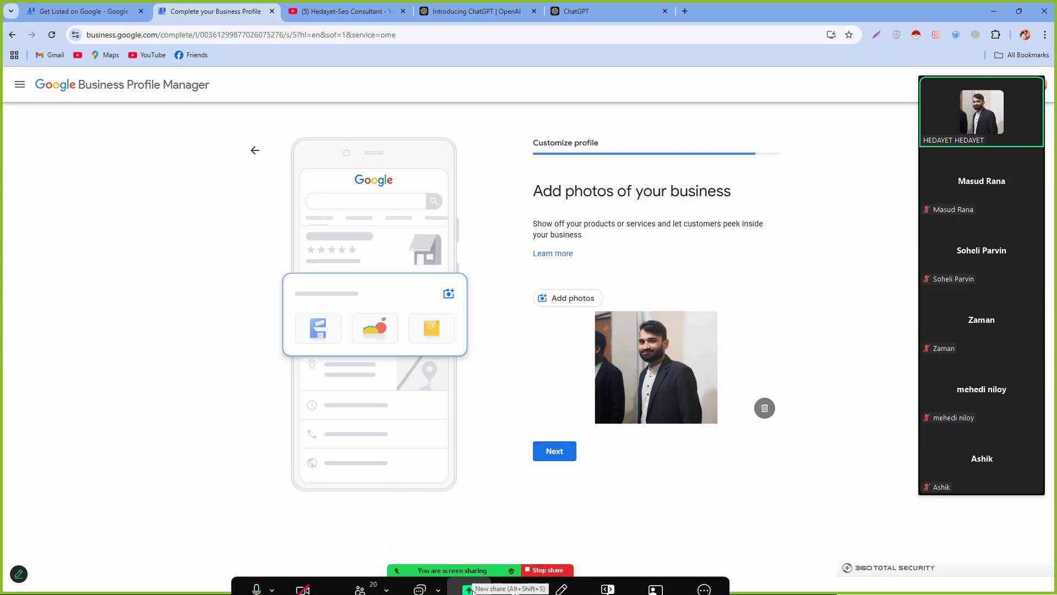
Step: Continue past the photos and skip both the Google Ads and Google Workspace offers
click(555, 451)
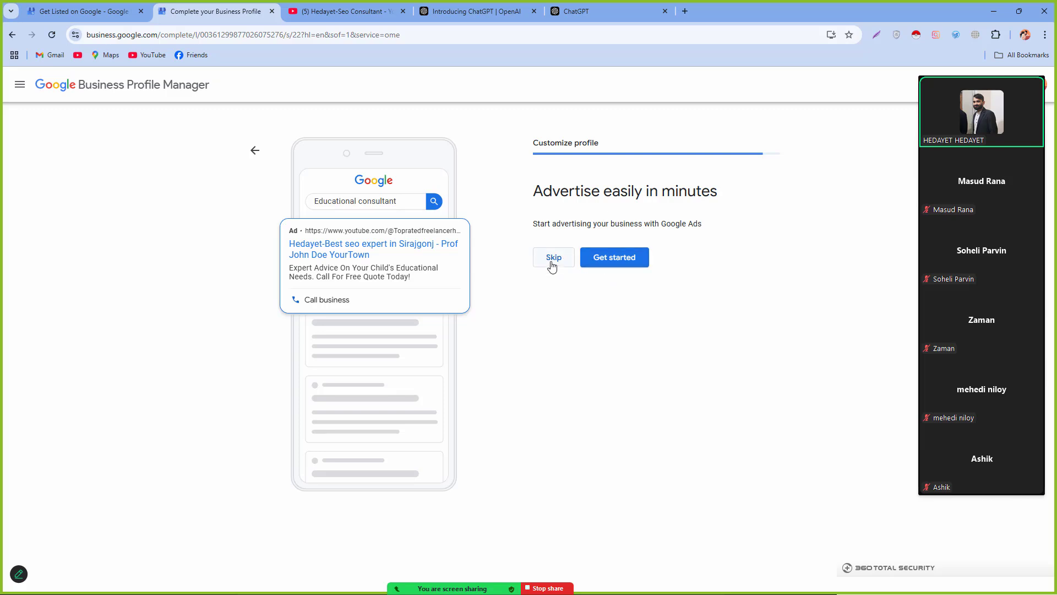
drag(526, 186, 784, 198)
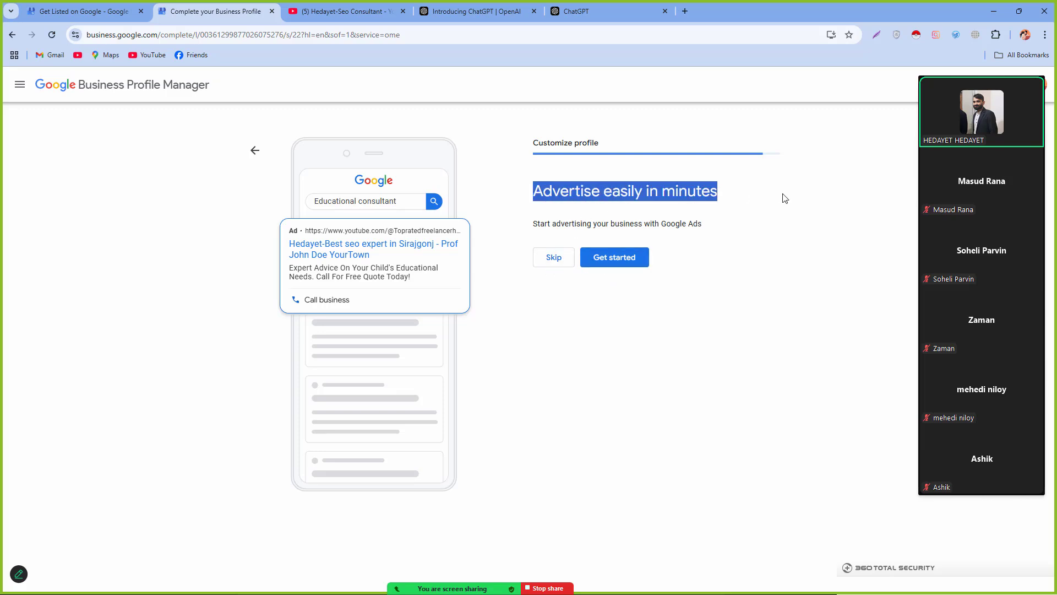
click(785, 198)
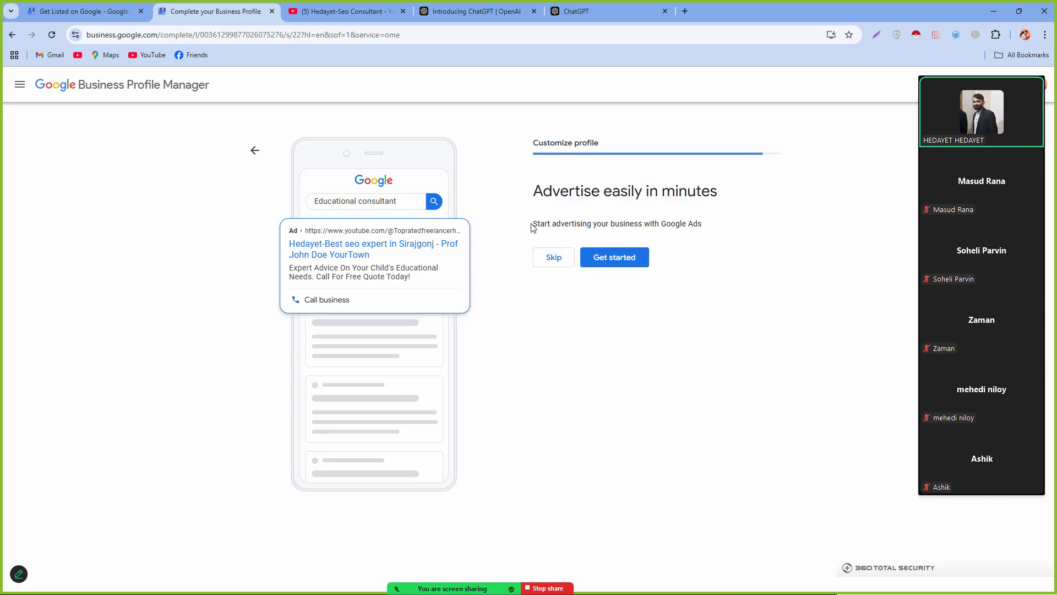
drag(533, 225, 739, 241)
click(739, 243)
click(553, 257)
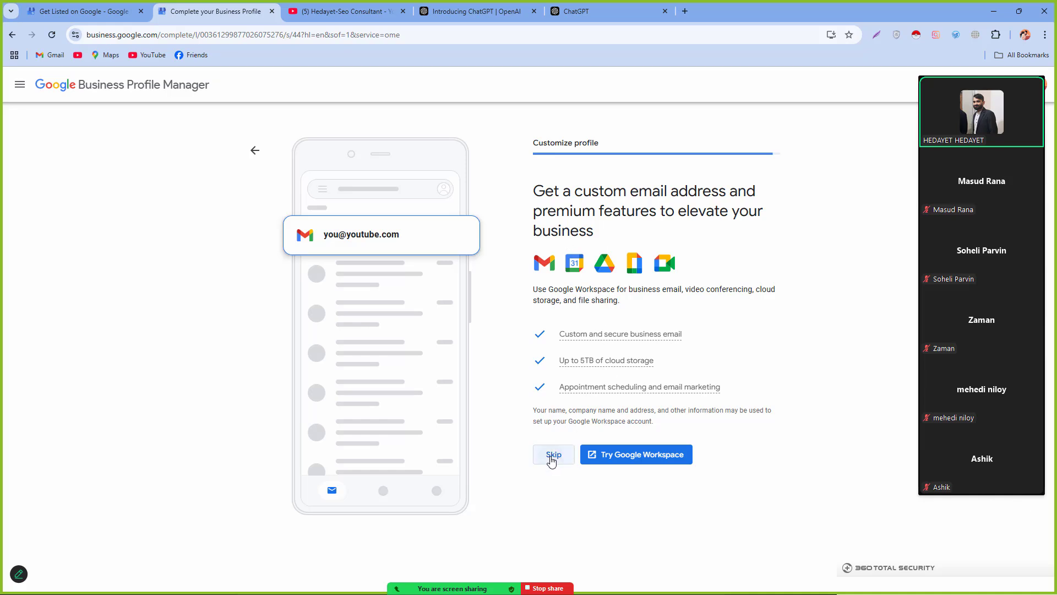
click(553, 455)
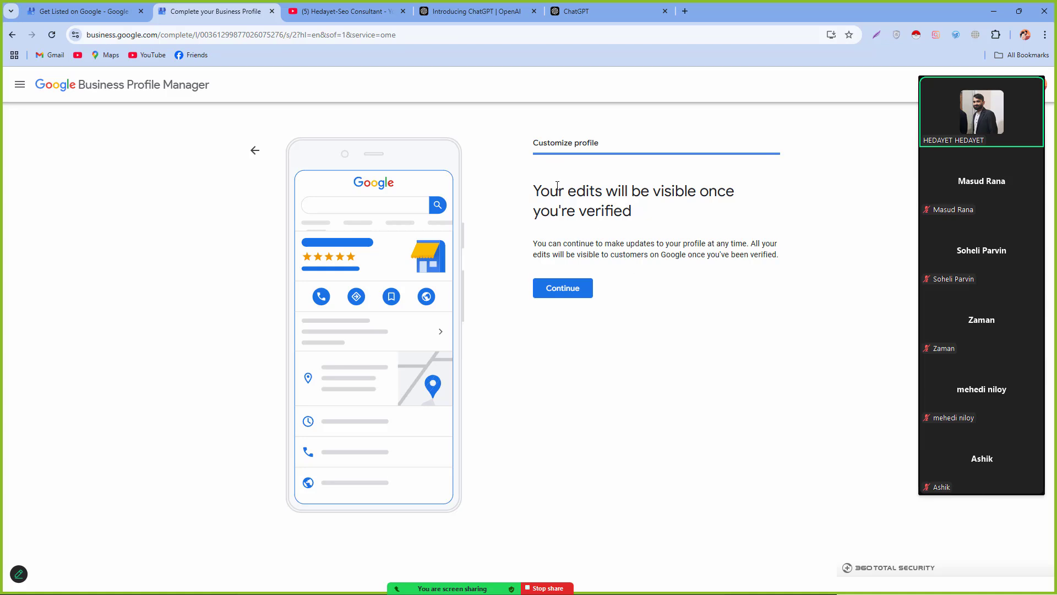
drag(542, 188, 661, 225)
click(661, 224)
Step: Finish setup, open the business information editor and scroll the About tab to Opening date
click(575, 295)
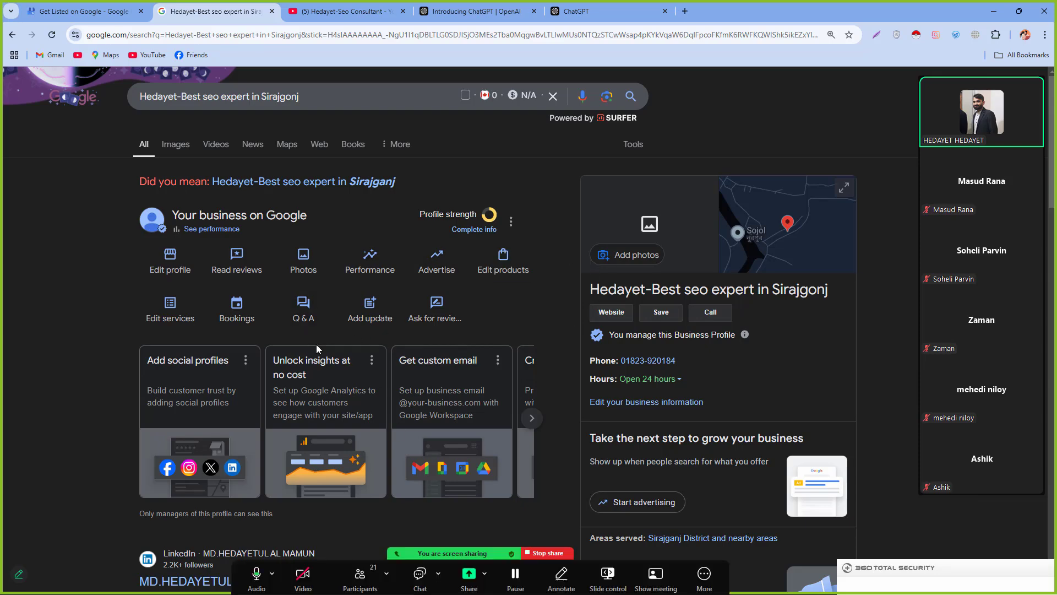
click(168, 268)
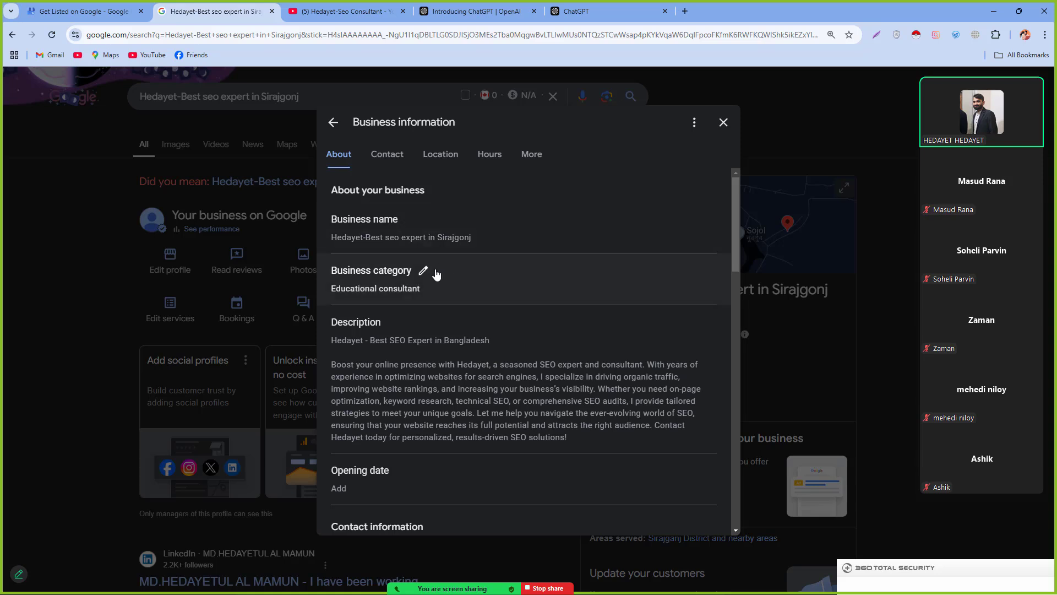
scroll(447, 342, down, 2)
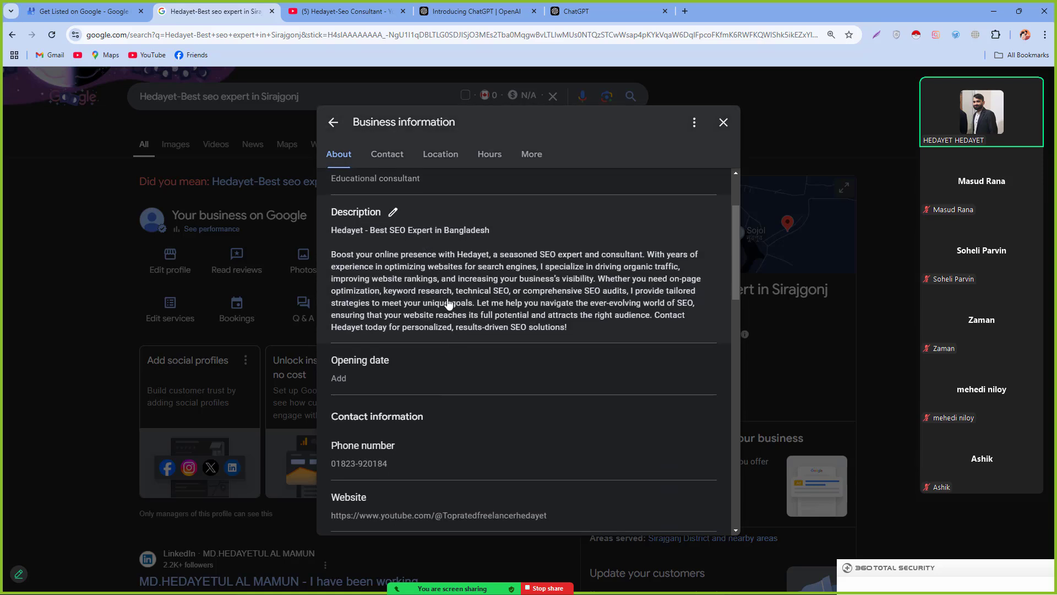
scroll(490, 330, down, 1)
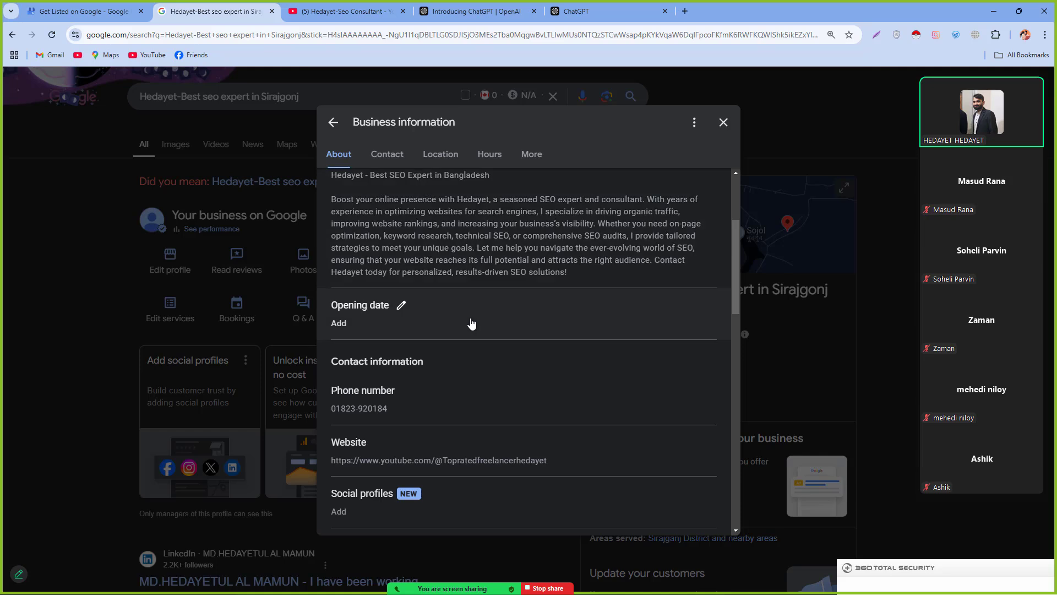
Step: Open the opening date field, then scroll down to the Business location section
click(404, 308)
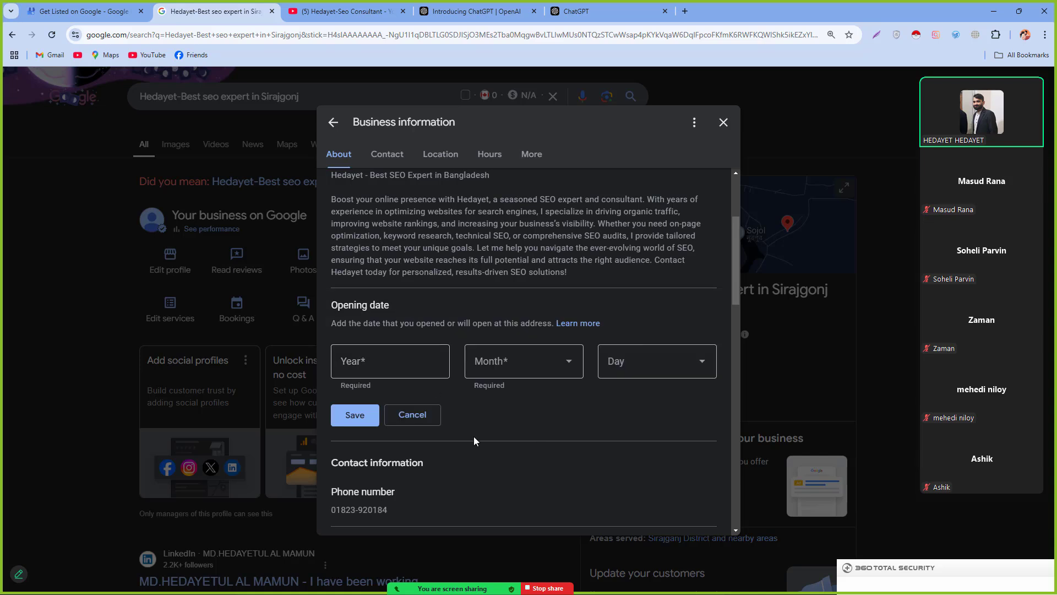
scroll(476, 441, down, 1)
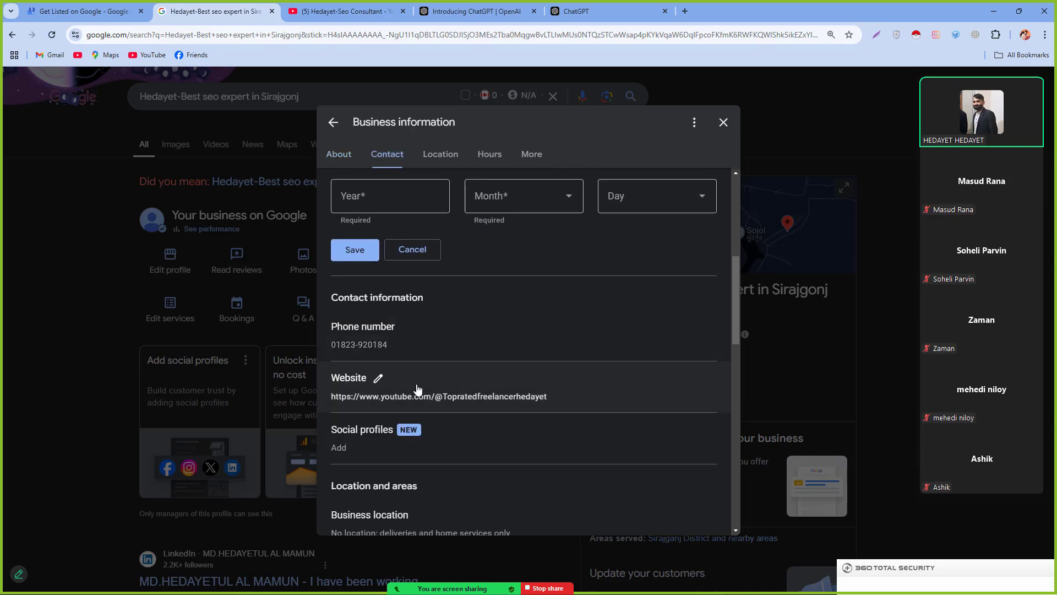
scroll(402, 410, down, 1)
scroll(402, 410, down, 1)
scroll(419, 332, up, 6)
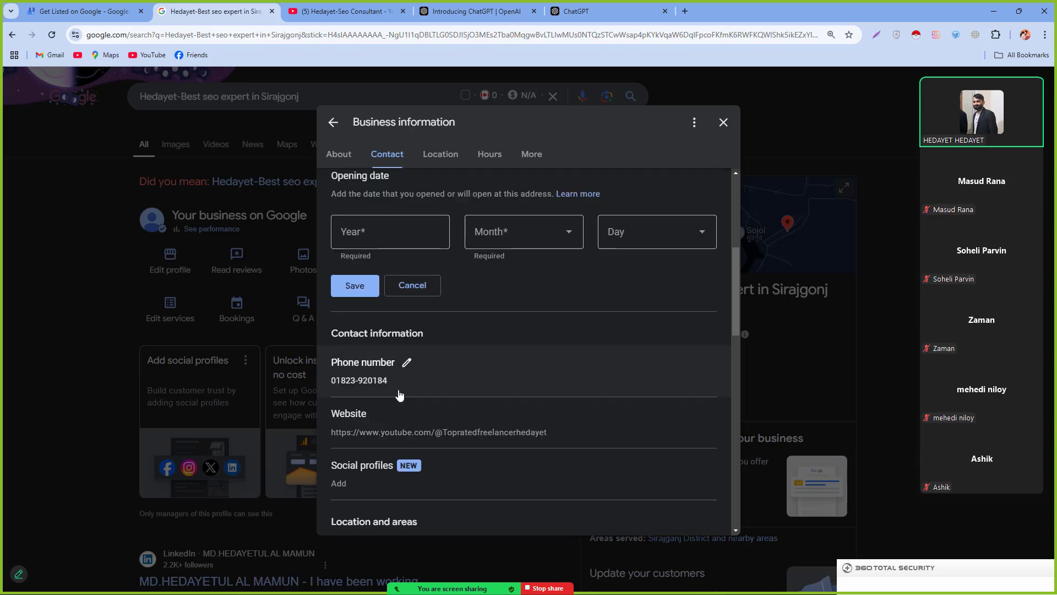
scroll(431, 364, up, 3)
scroll(413, 396, down, 9)
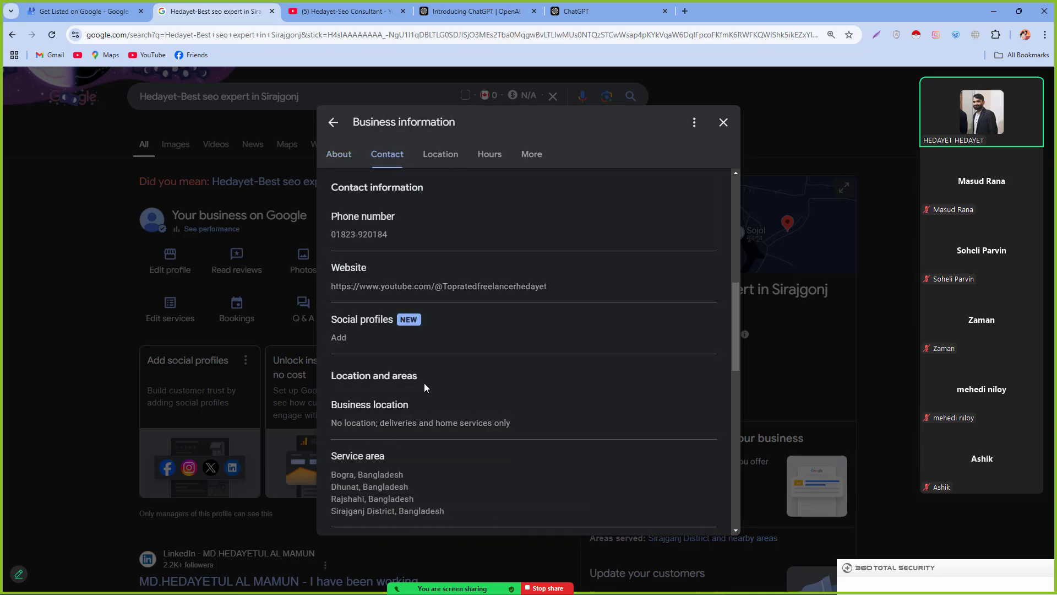
scroll(421, 405, down, 1)
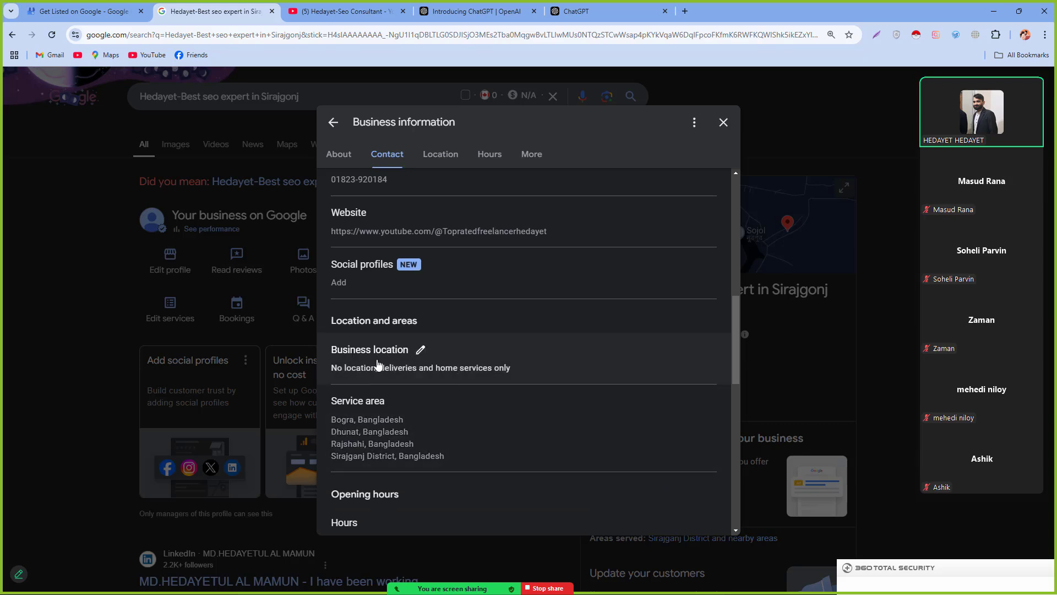
Step: Edit the business location and switch on showing the business address to customers
click(423, 352)
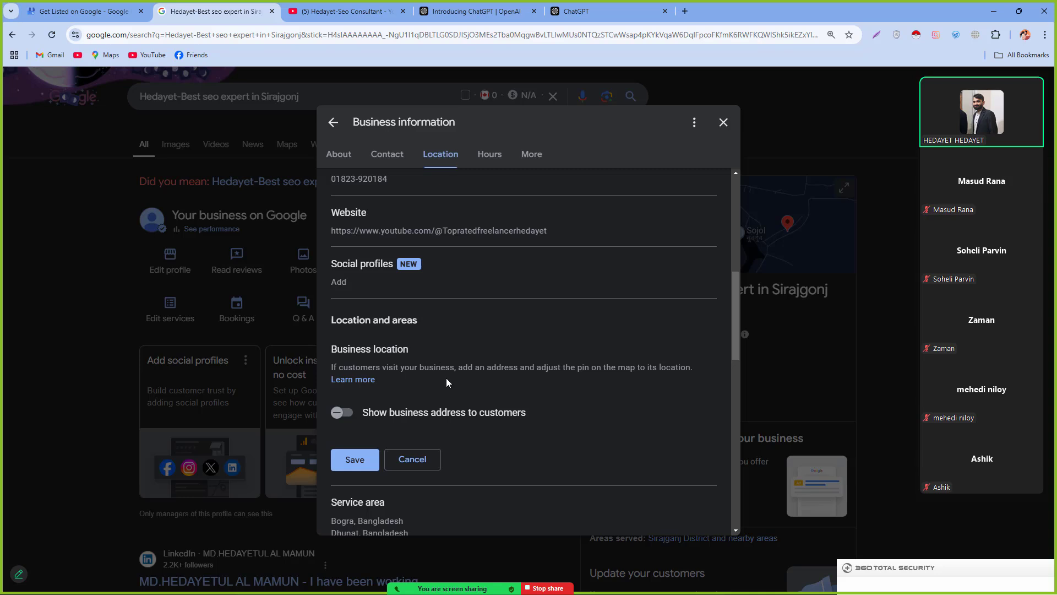
scroll(447, 382, down, 1)
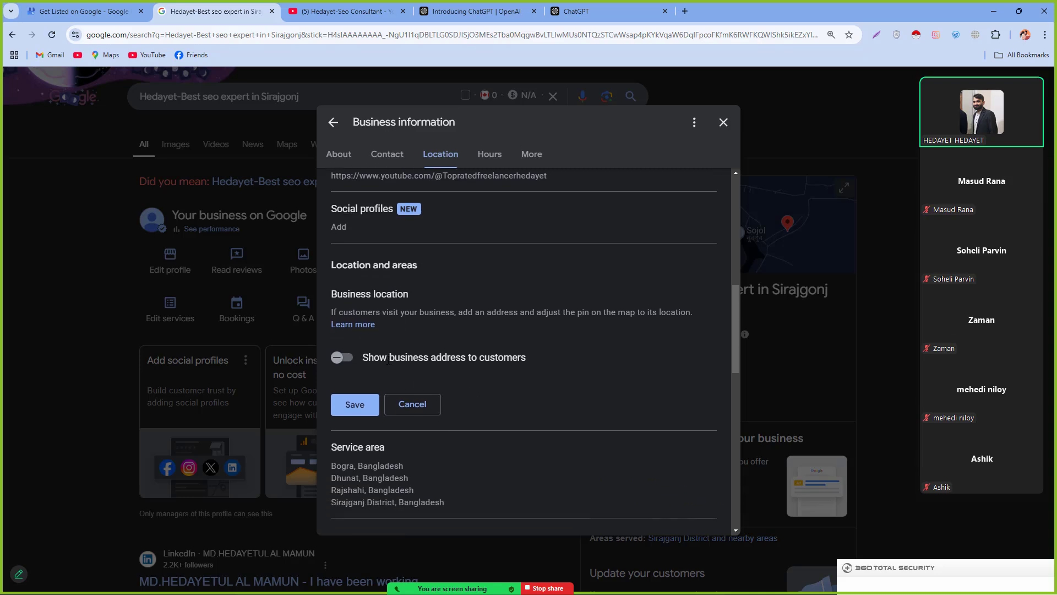
drag(404, 360, 499, 361)
click(433, 348)
click(338, 356)
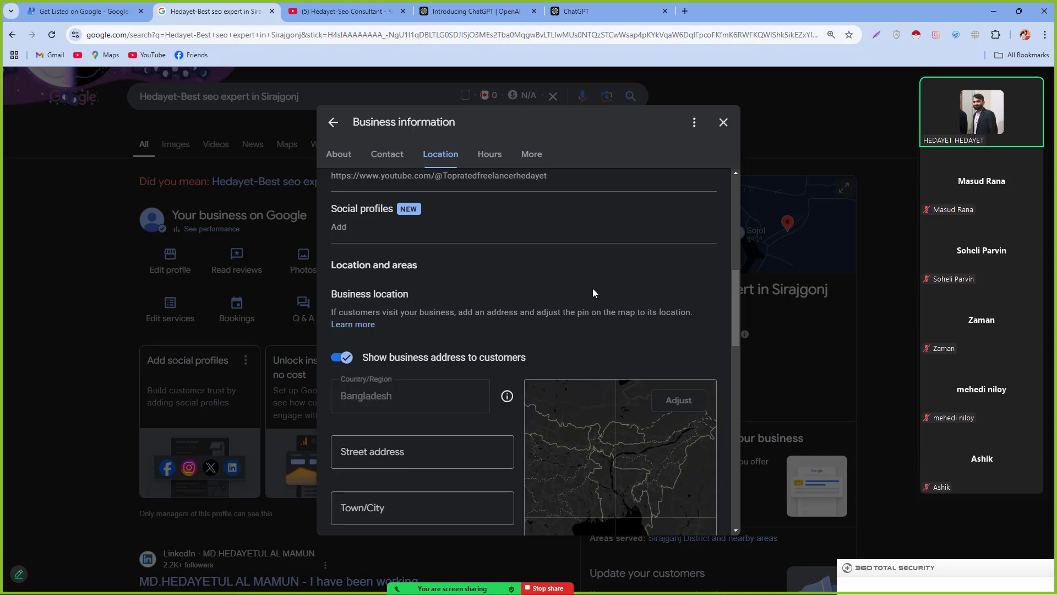
scroll(592, 293, down, 3)
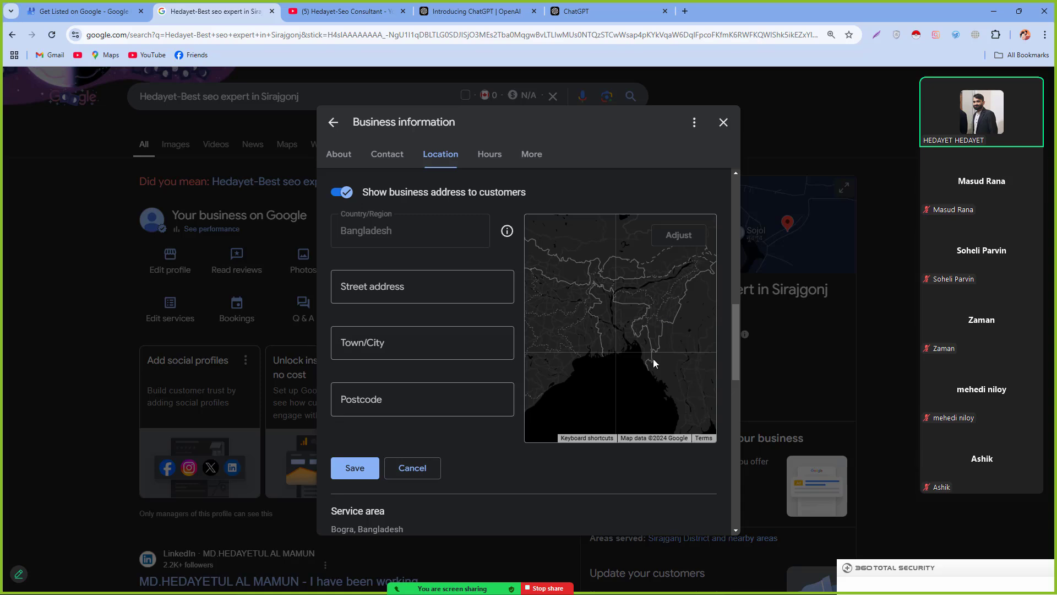
scroll(611, 383, up, 1)
scroll(607, 384, up, 1)
click(355, 337)
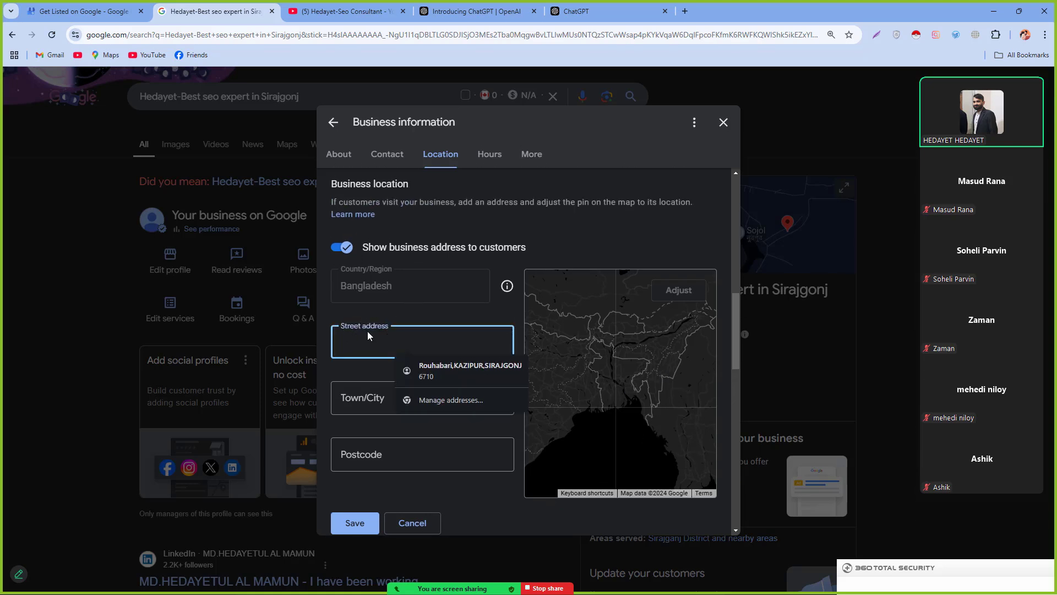
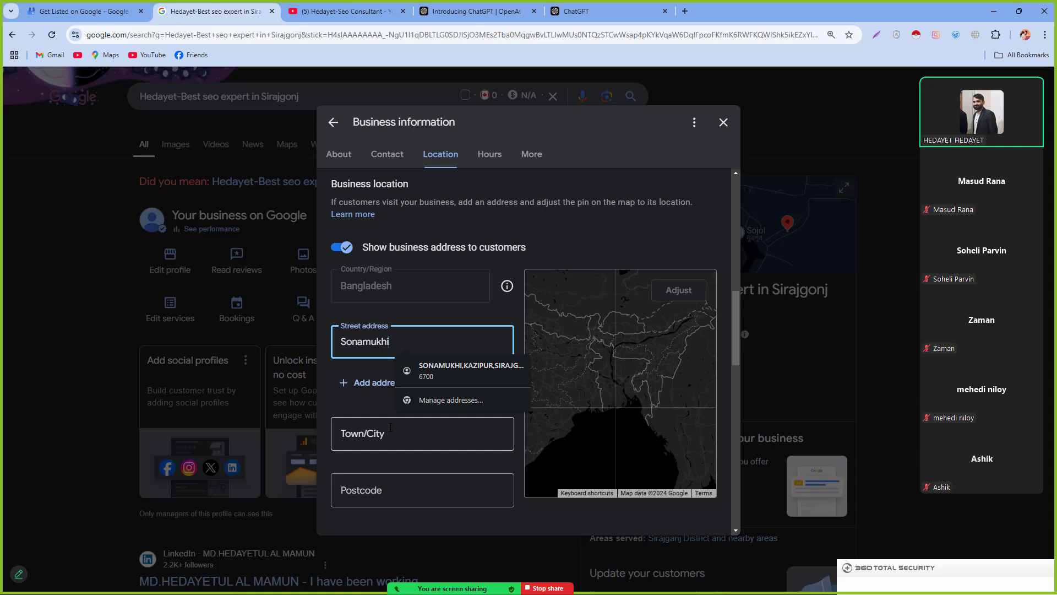
click(390, 427)
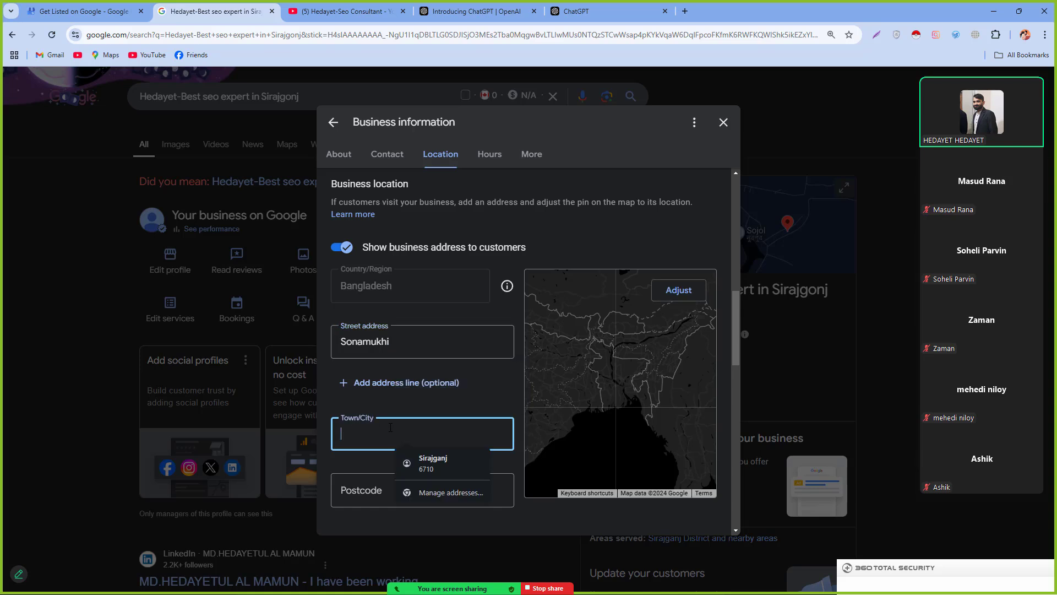
click(424, 462)
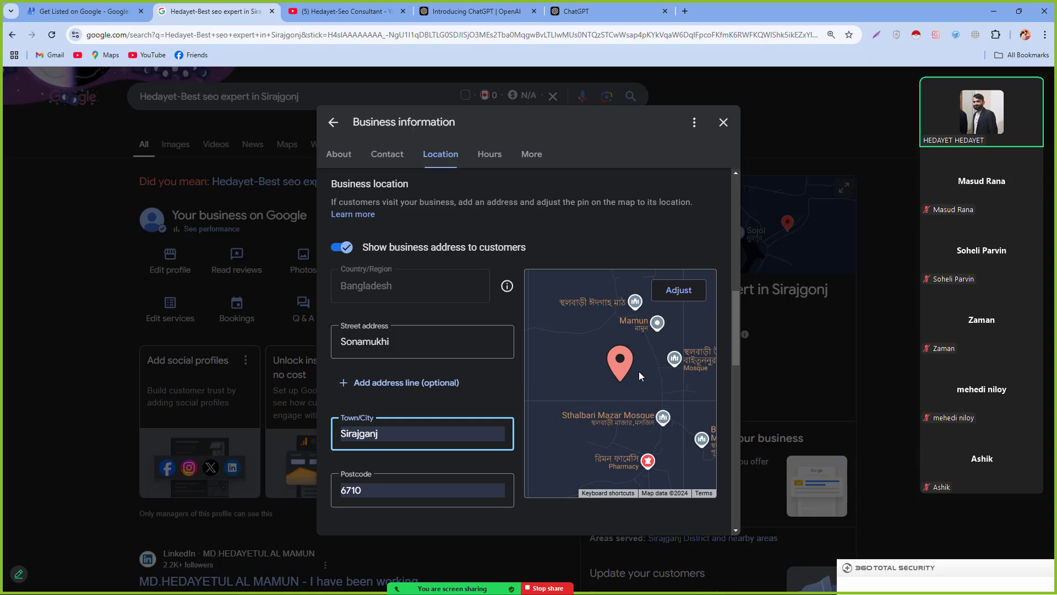
key(ctrl+plus)
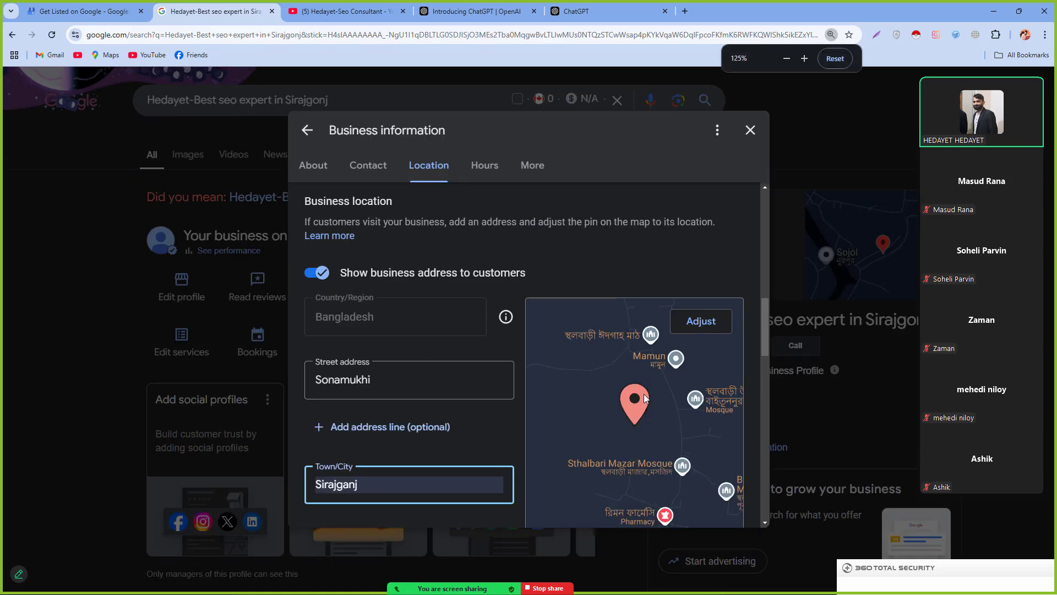
scroll(633, 418, down, 1)
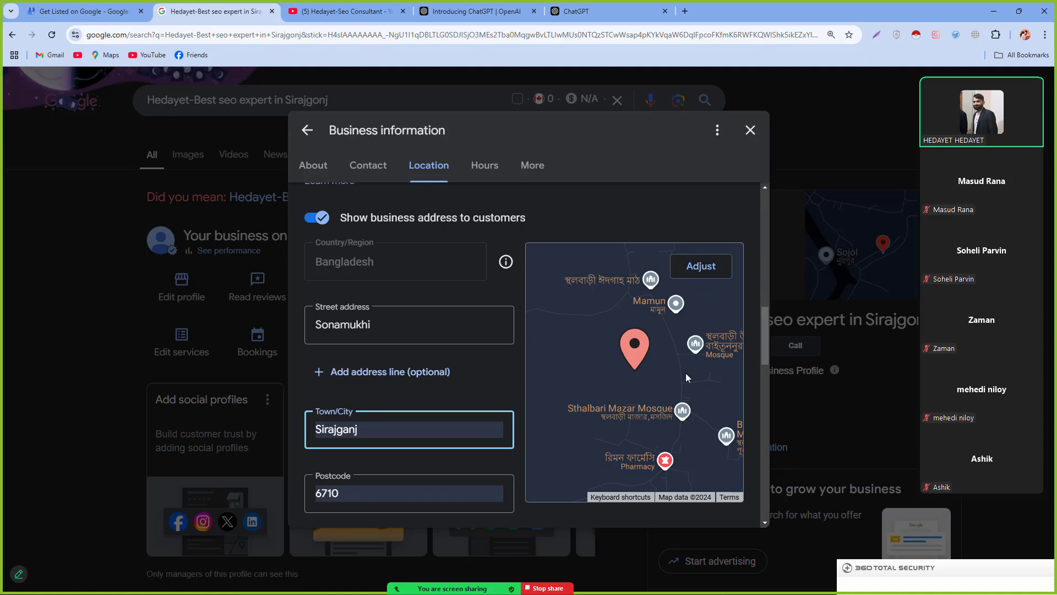
click(701, 268)
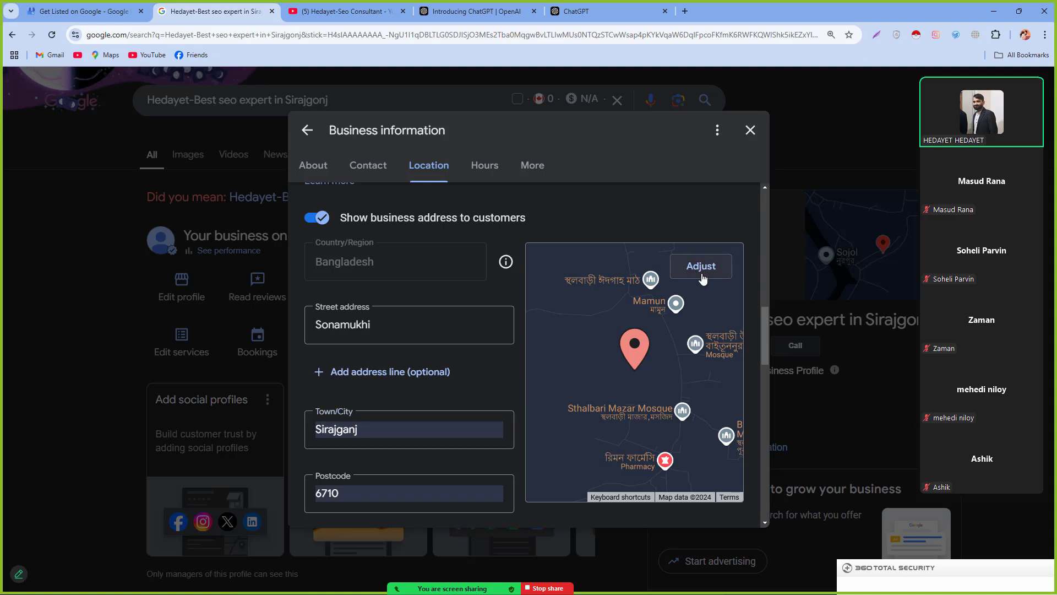
scroll(659, 420, up, 5)
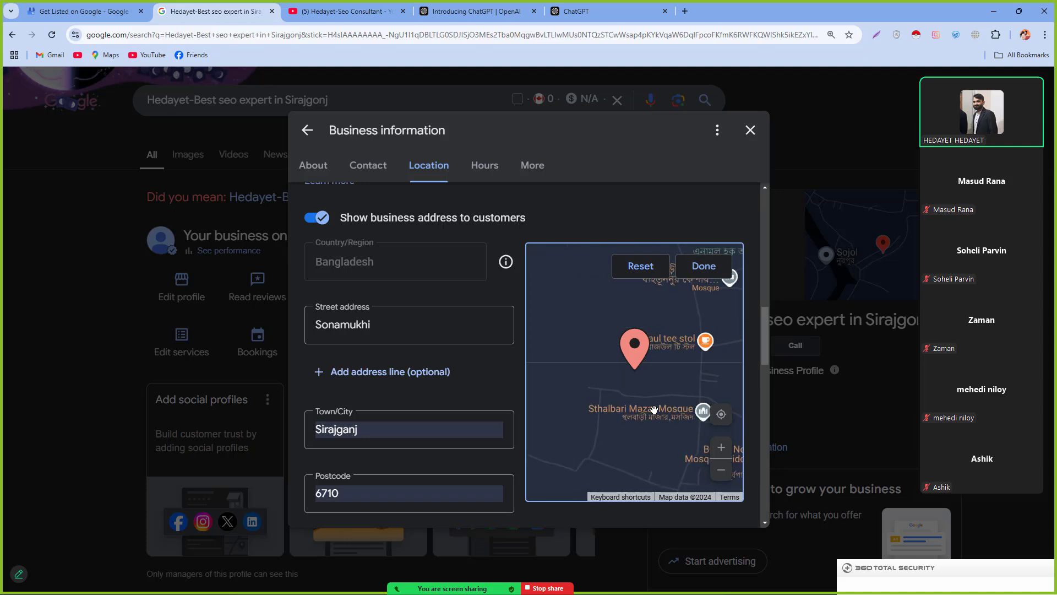
scroll(654, 408, up, 3)
scroll(654, 404, down, 5)
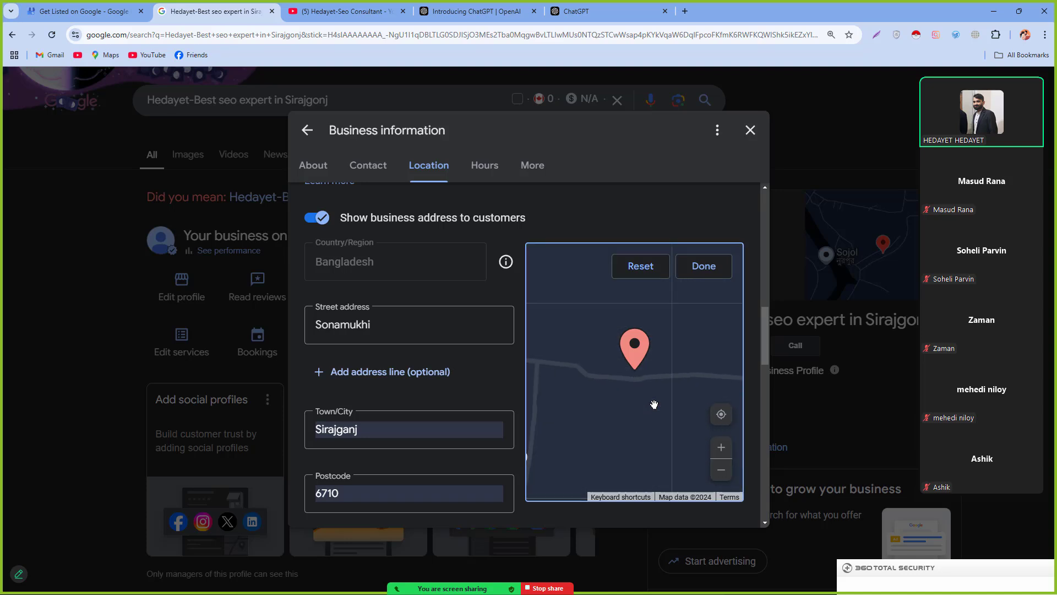
scroll(654, 404, down, 3)
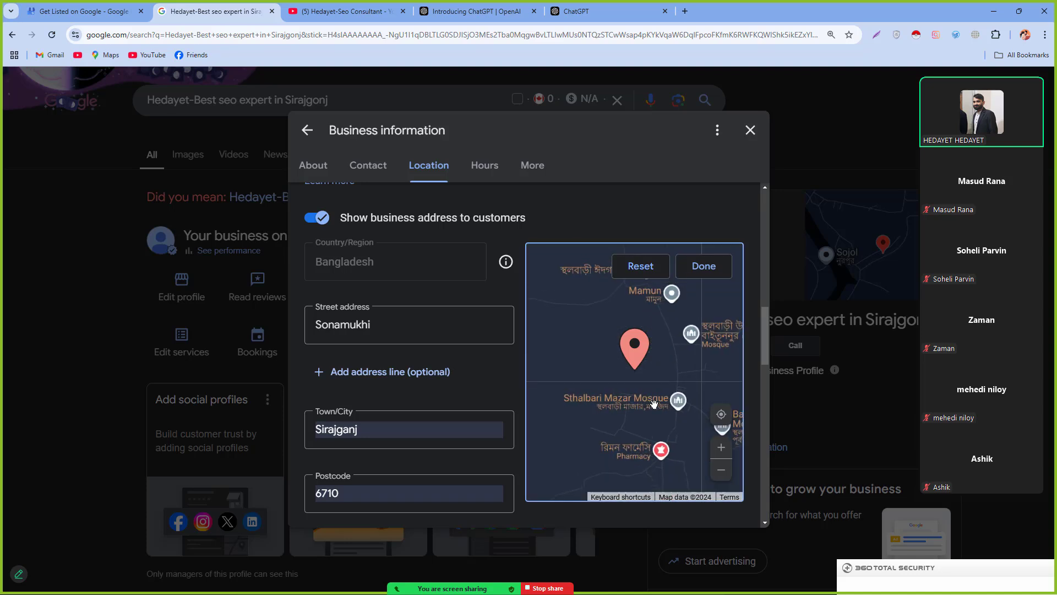
click(722, 455)
click(722, 454)
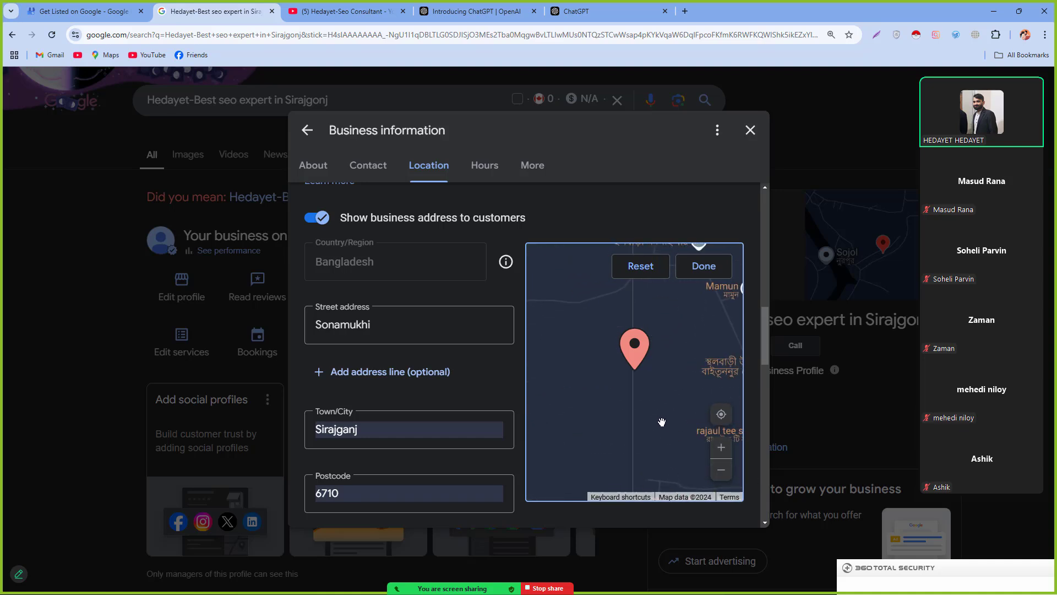
drag(692, 402, 565, 380)
drag(596, 445, 625, 341)
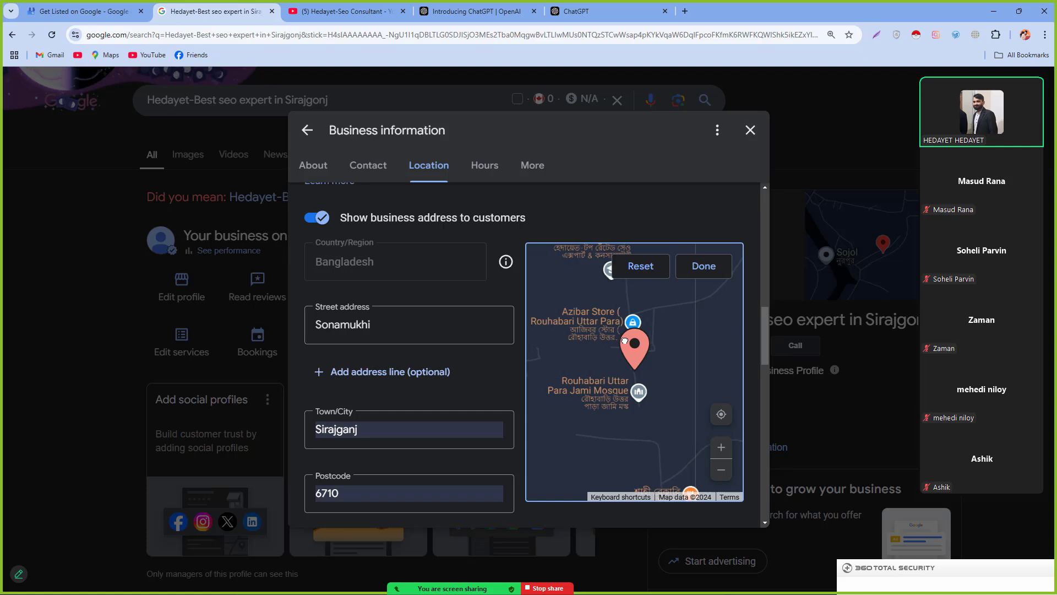
click(701, 275)
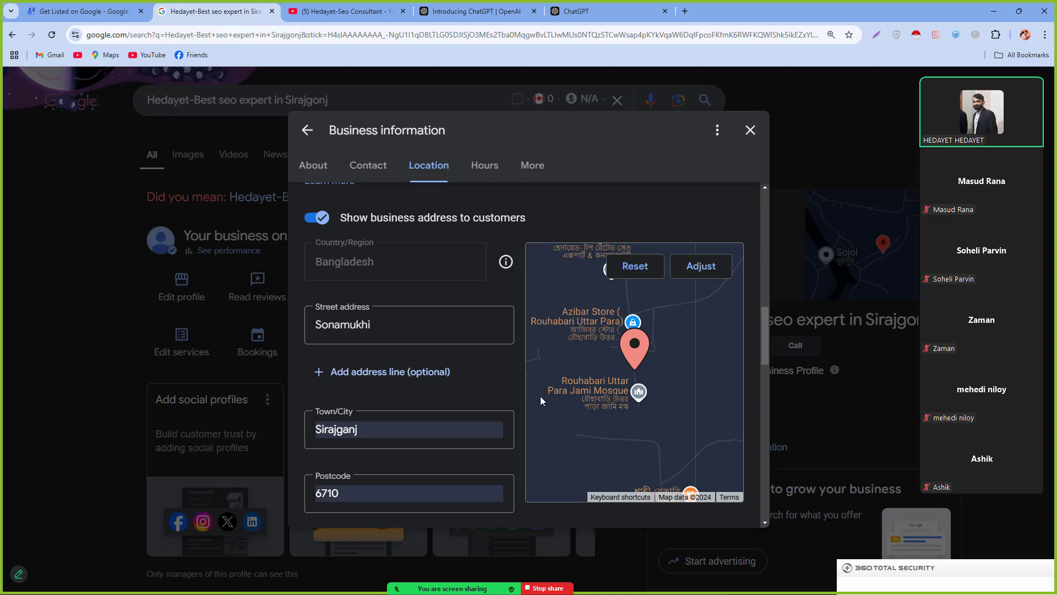
scroll(454, 457, down, 2)
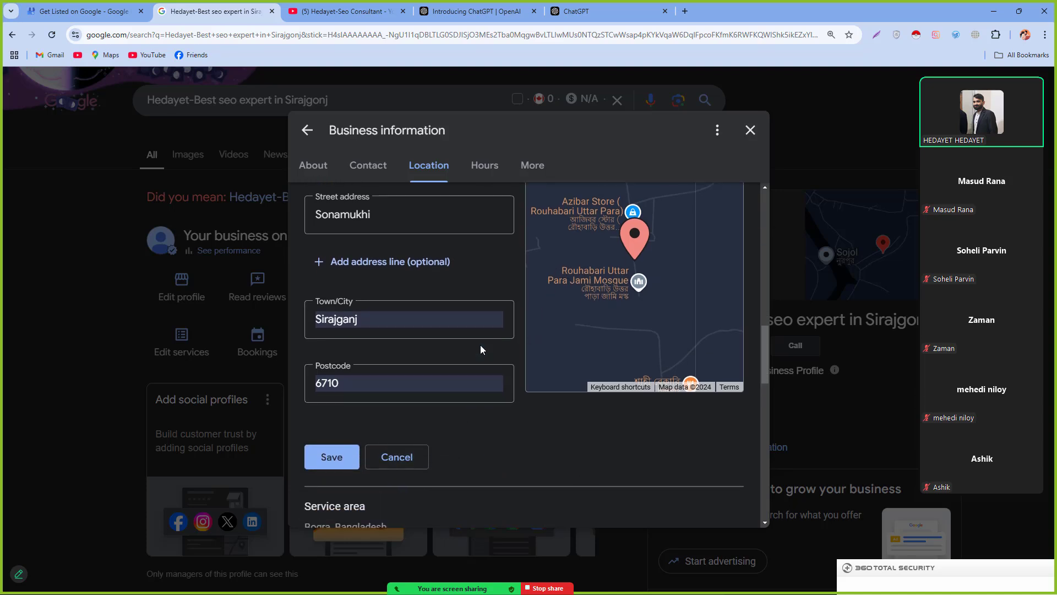
click(336, 456)
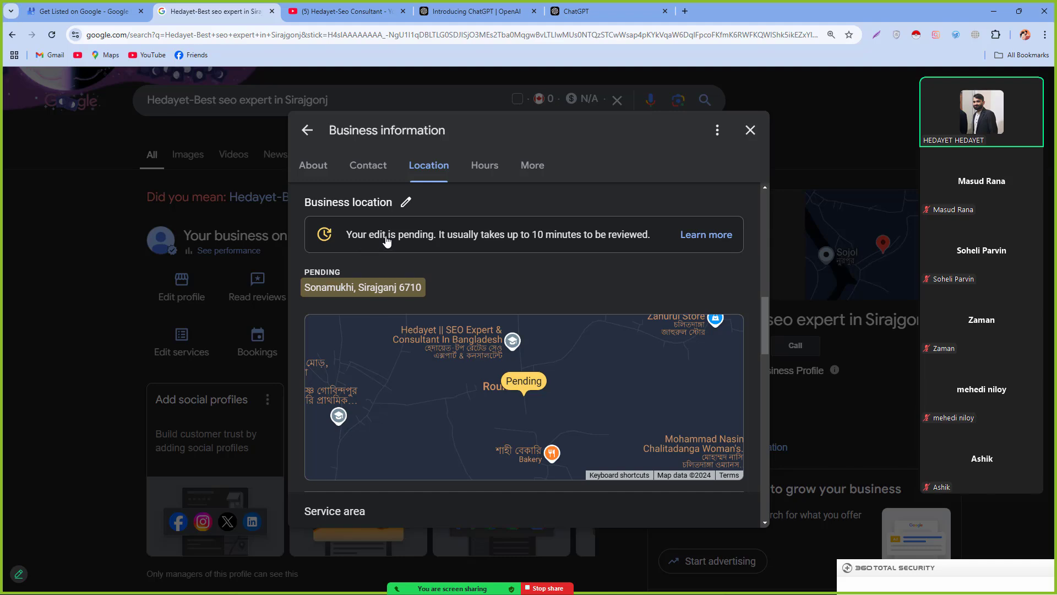
scroll(633, 292, down, 9)
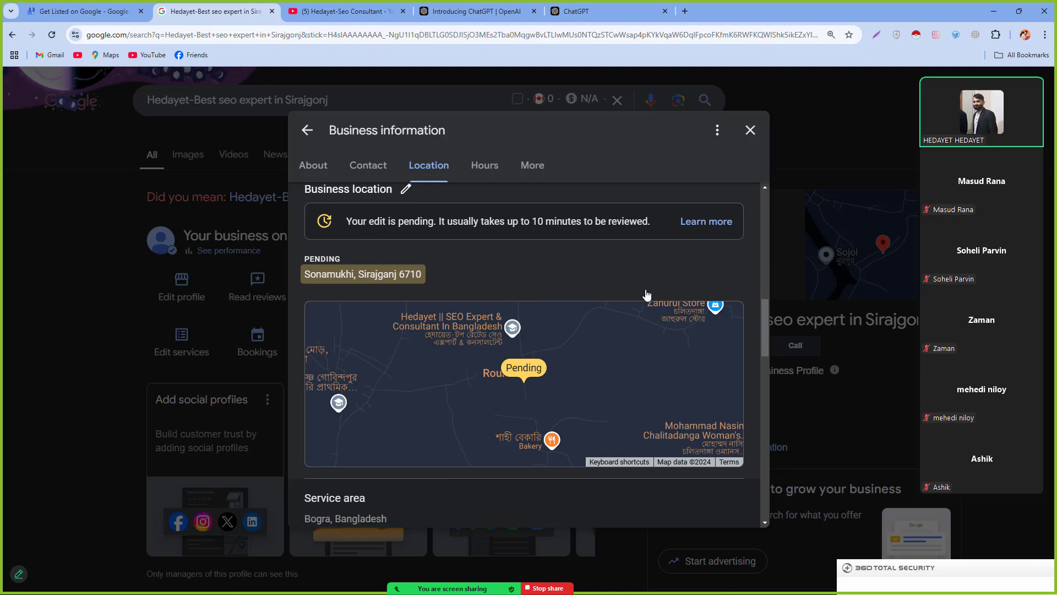
scroll(472, 385, up, 12)
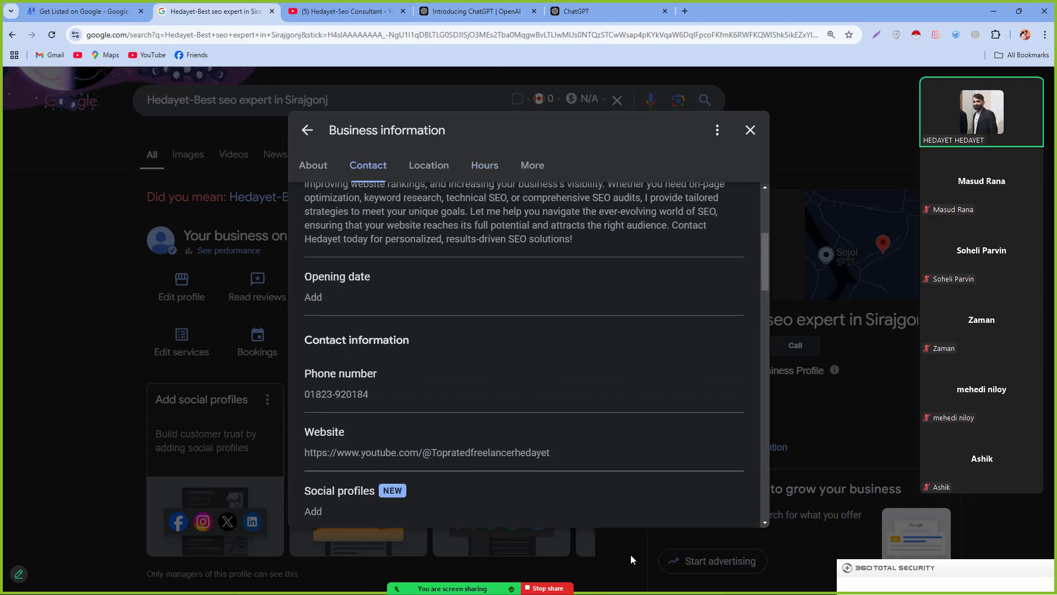
key(super)
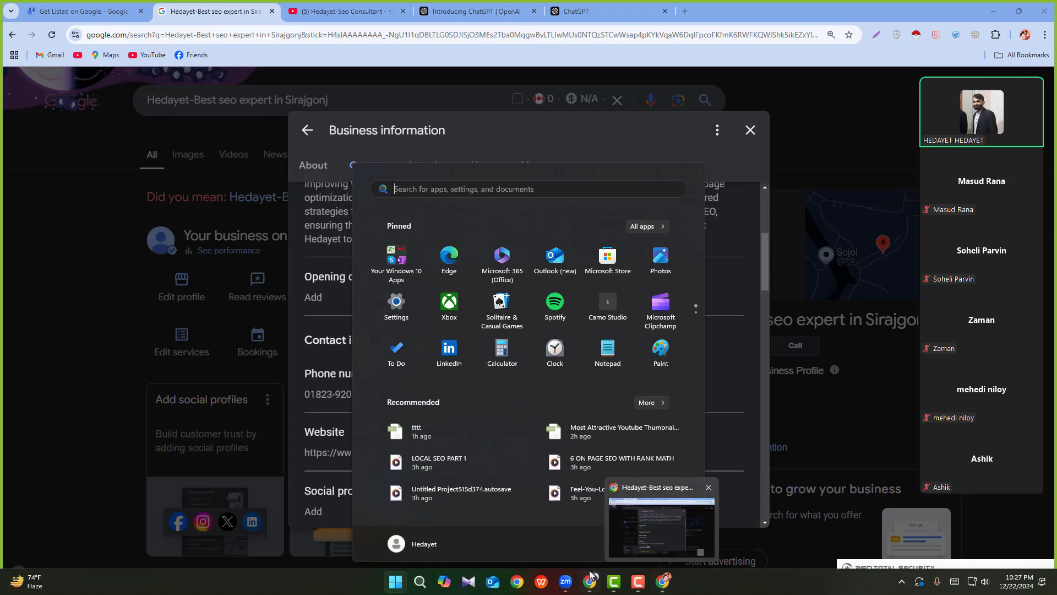
Step: Bring the business search results forward and open driving directions in a maximised Maps window
mouse_move(590, 581)
click(590, 546)
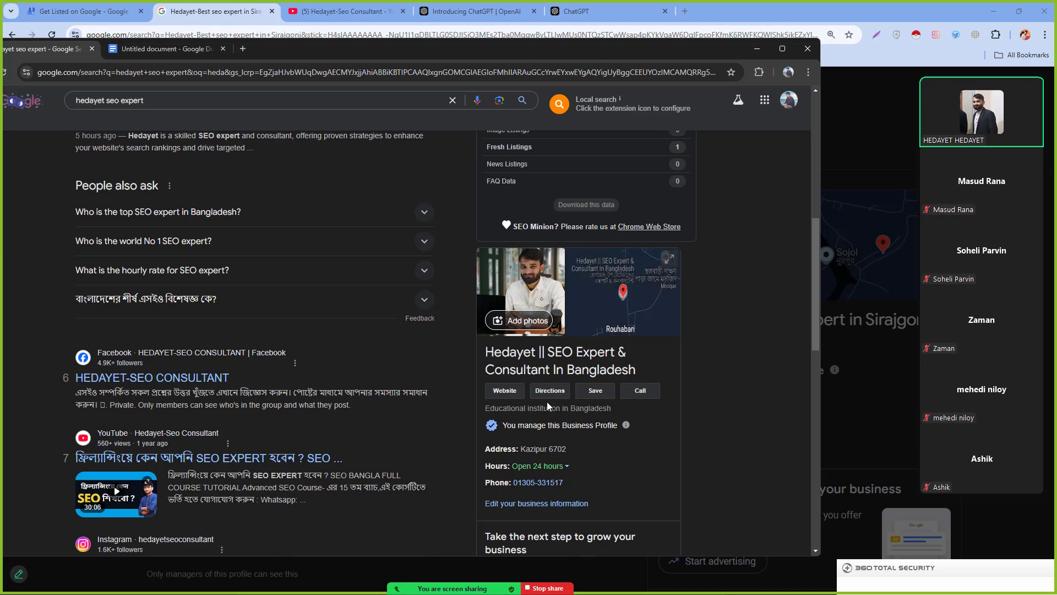
click(550, 390)
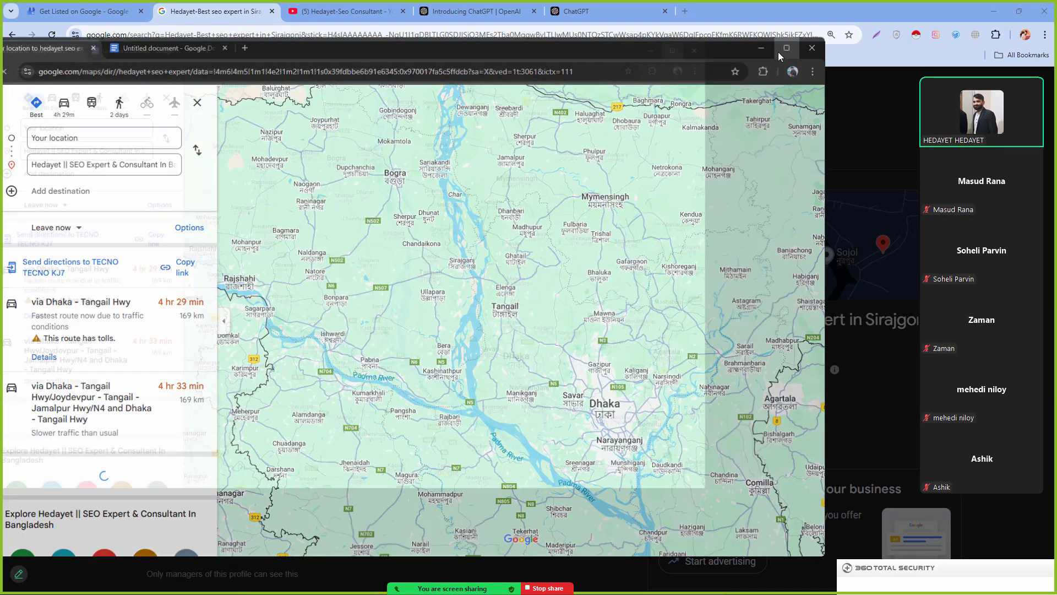
click(781, 49)
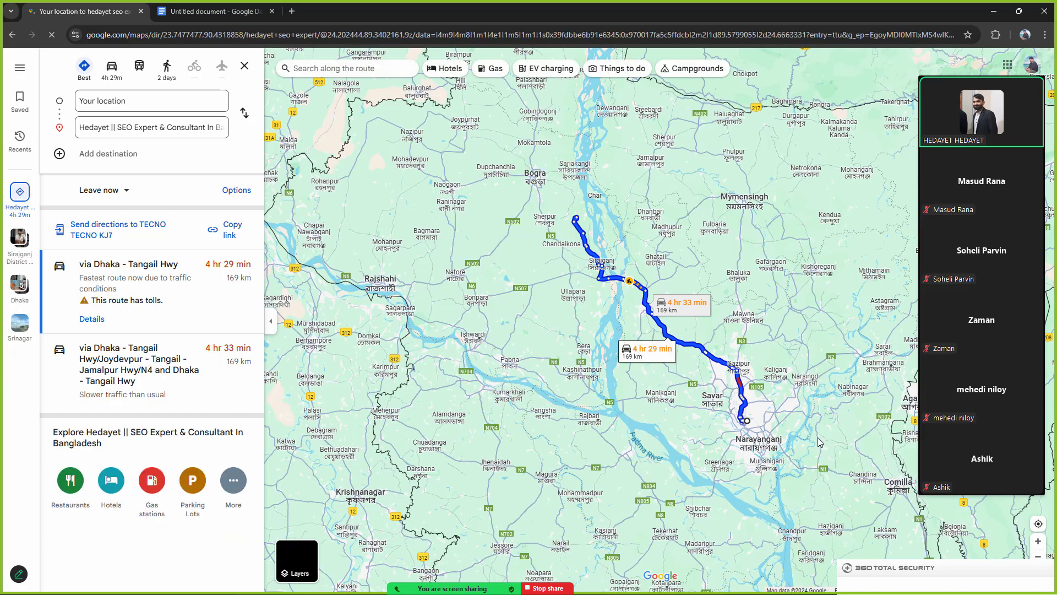
Step: Zoom around the 169 km, 4 hr 29 min route, then shrink the Maps window
scroll(756, 424, up, 2)
scroll(756, 423, down, 1)
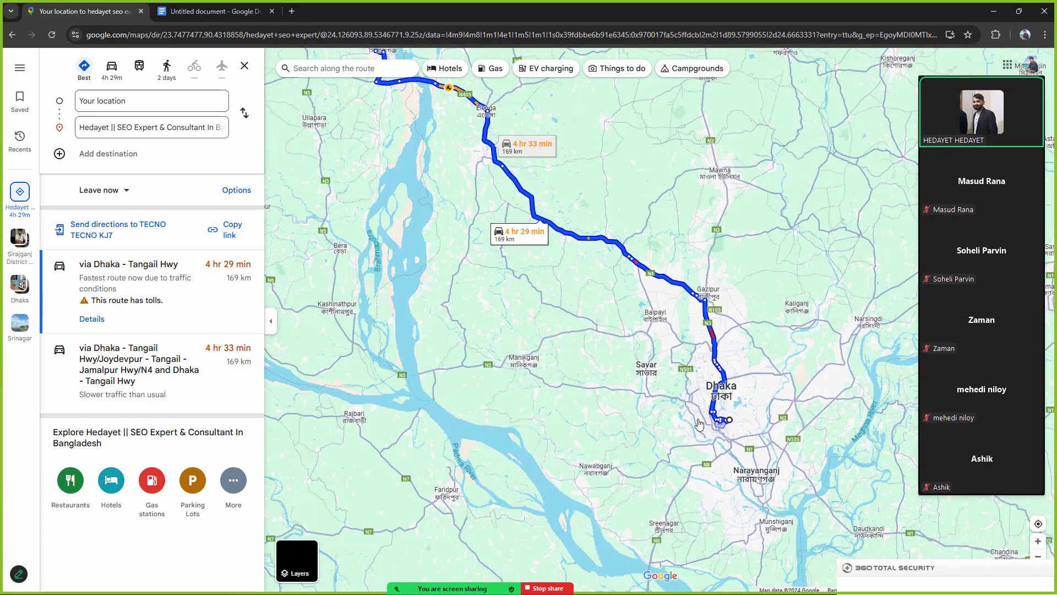
scroll(719, 410, down, 1)
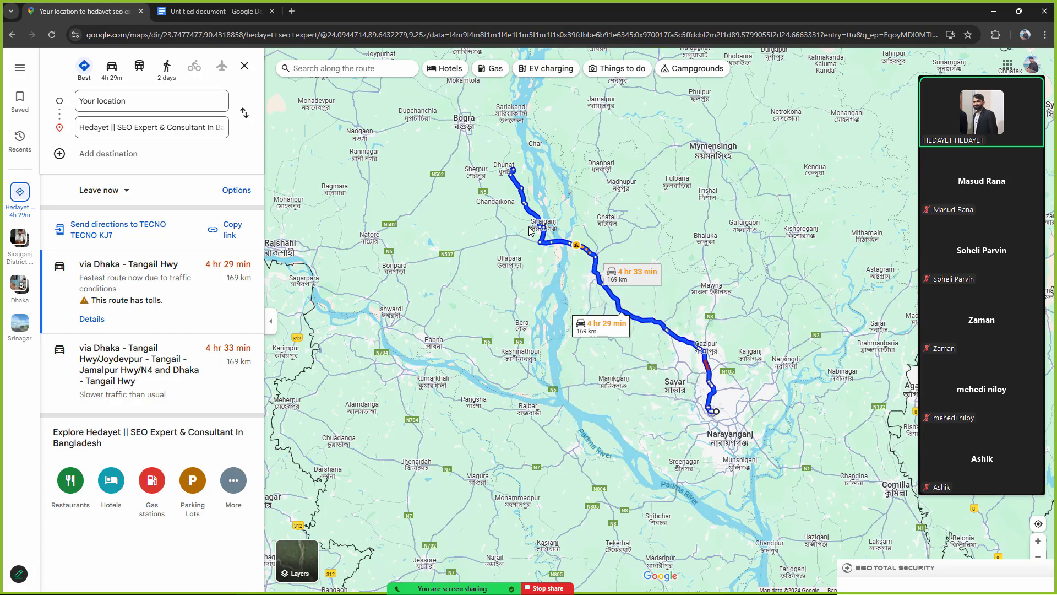
mouse_move(510, 169)
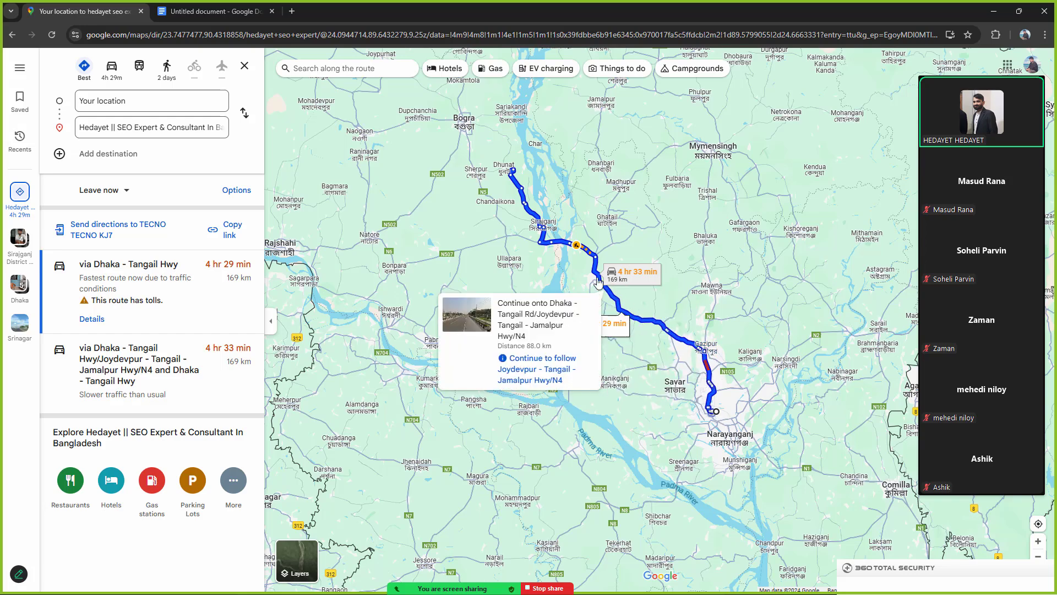
drag(540, 2, 424, 184)
Step: Scroll through the Business information dialog and close it
click(795, 190)
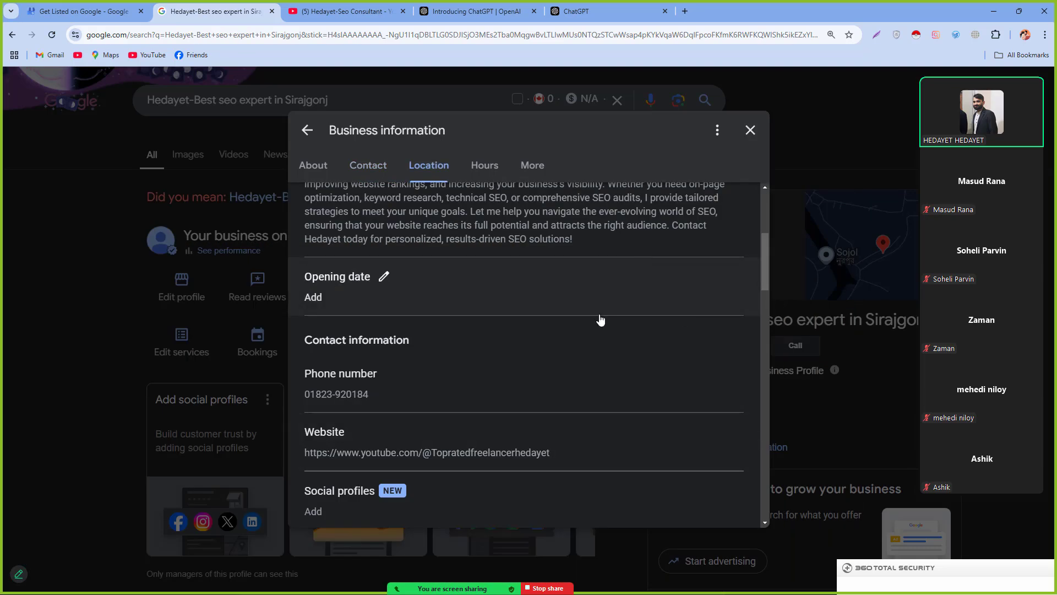
scroll(517, 389, down, 1)
scroll(496, 386, down, 2)
scroll(441, 358, up, 2)
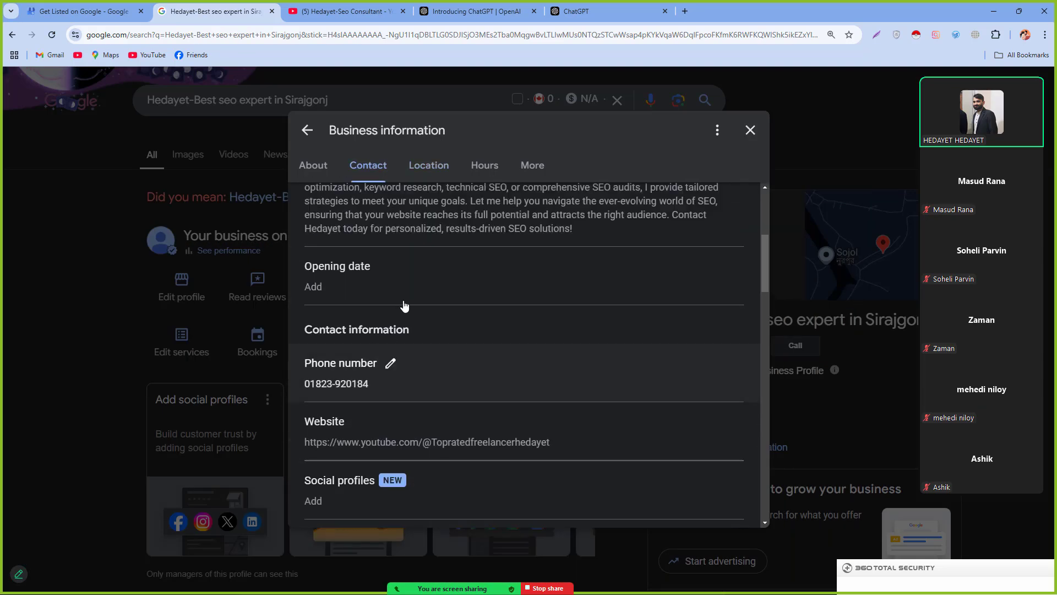
scroll(407, 331, down, 1)
scroll(386, 366, down, 6)
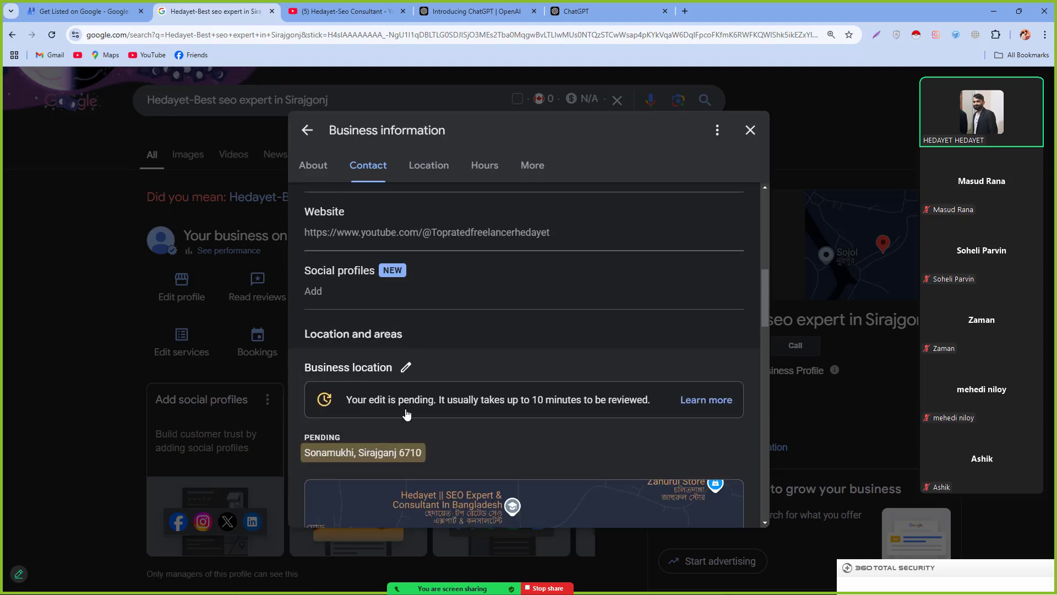
scroll(472, 440, down, 10)
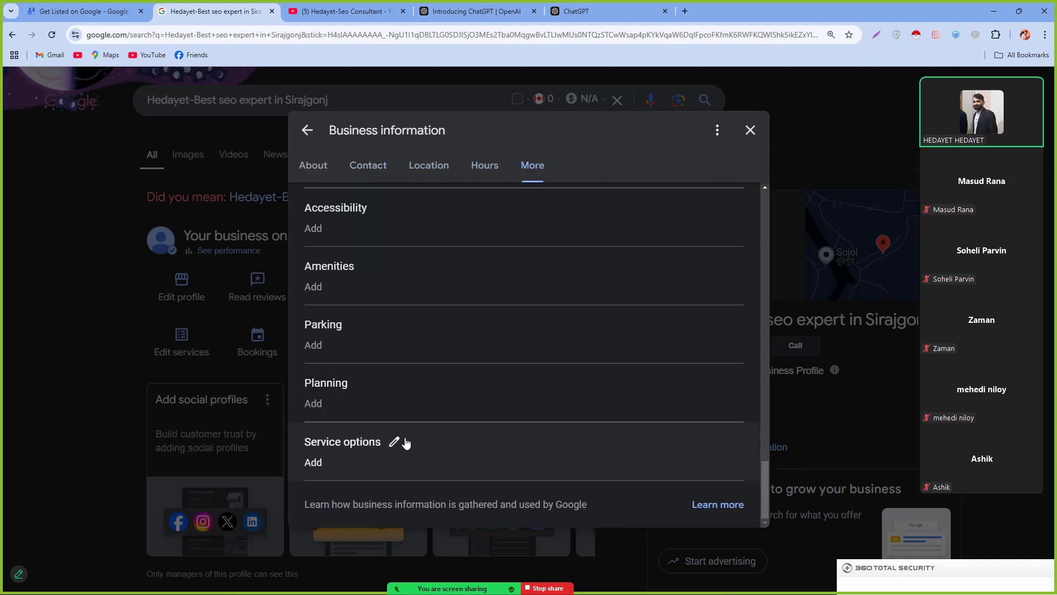
key(Escape)
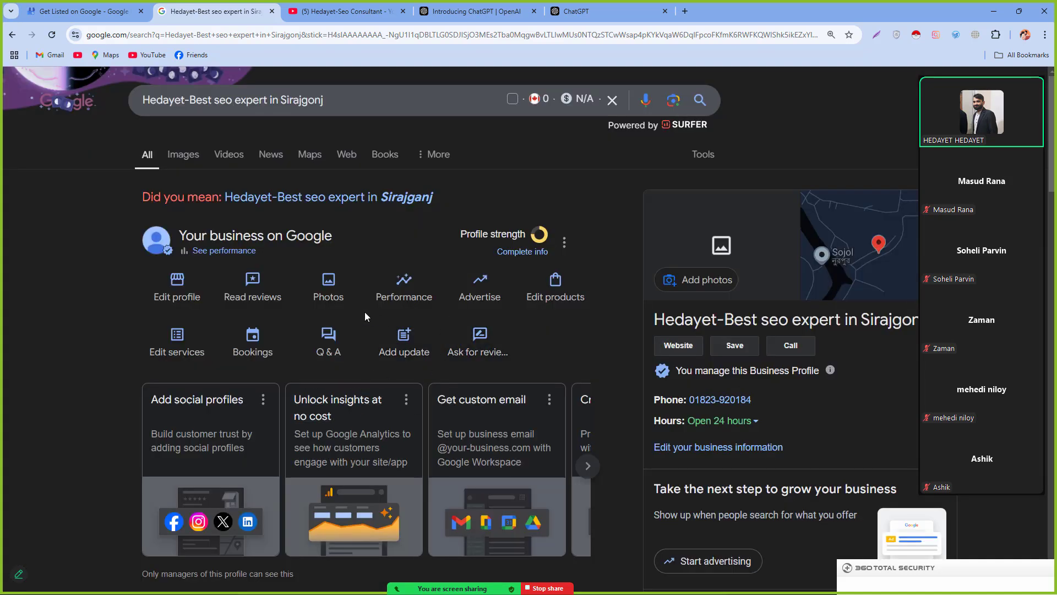
Step: Look over the add-product form fields and the services editor, closing both without saving
click(555, 293)
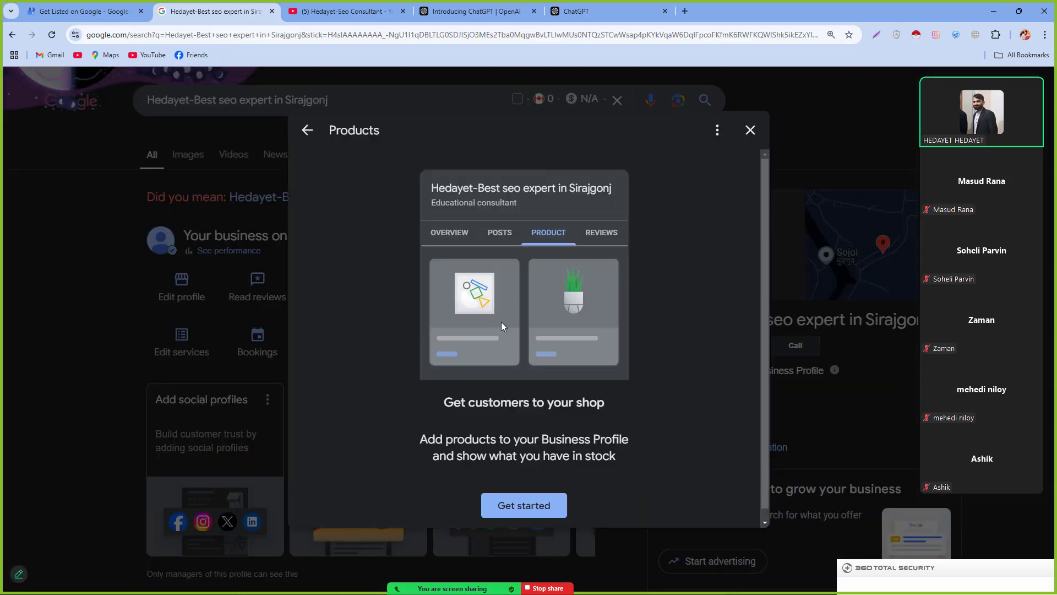
click(525, 502)
click(413, 216)
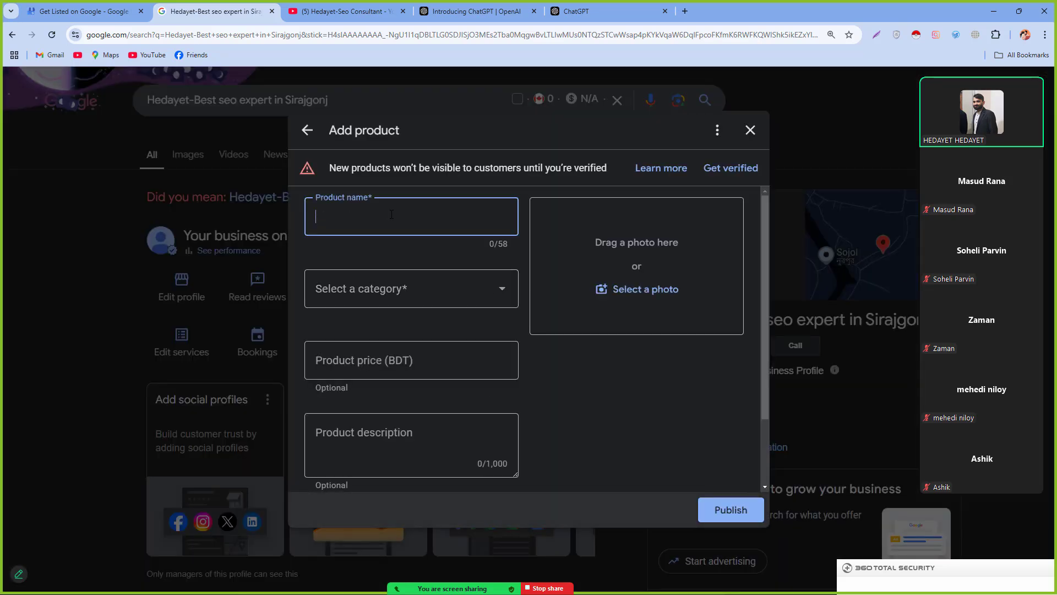
click(347, 297)
click(352, 361)
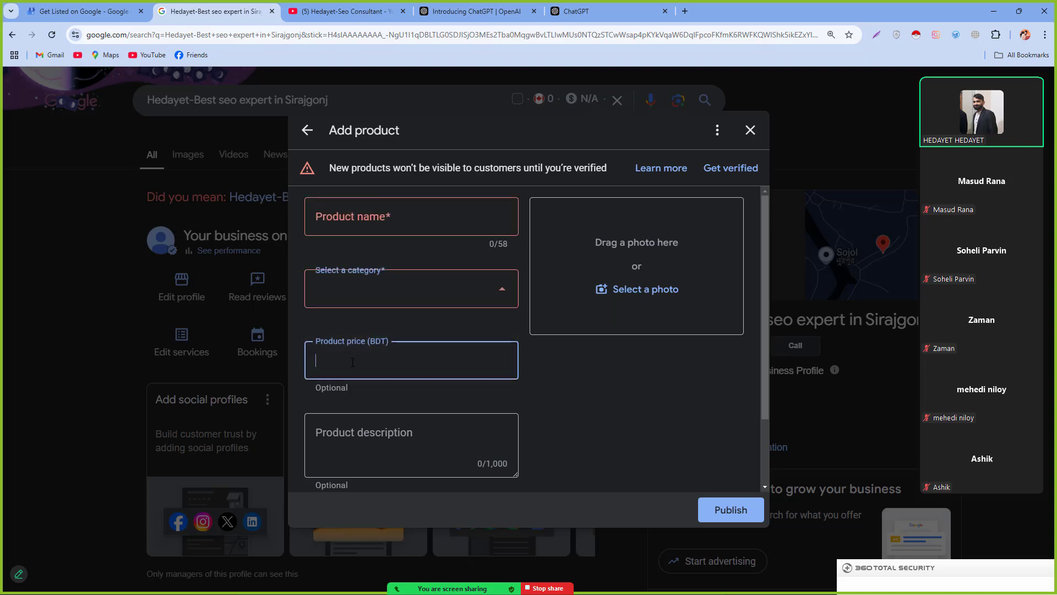
click(360, 451)
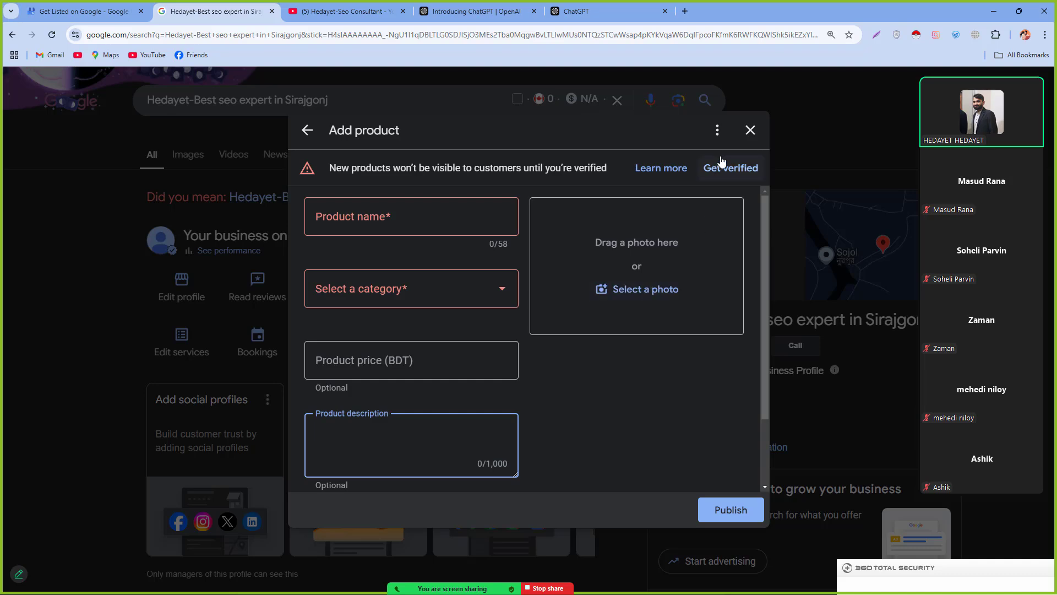
click(750, 130)
click(183, 345)
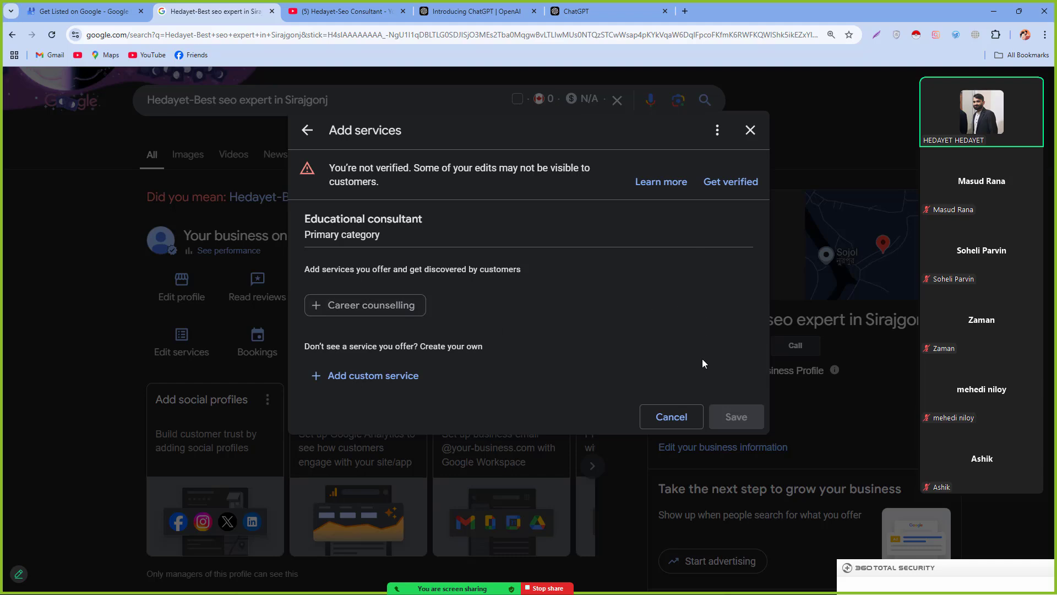
click(749, 130)
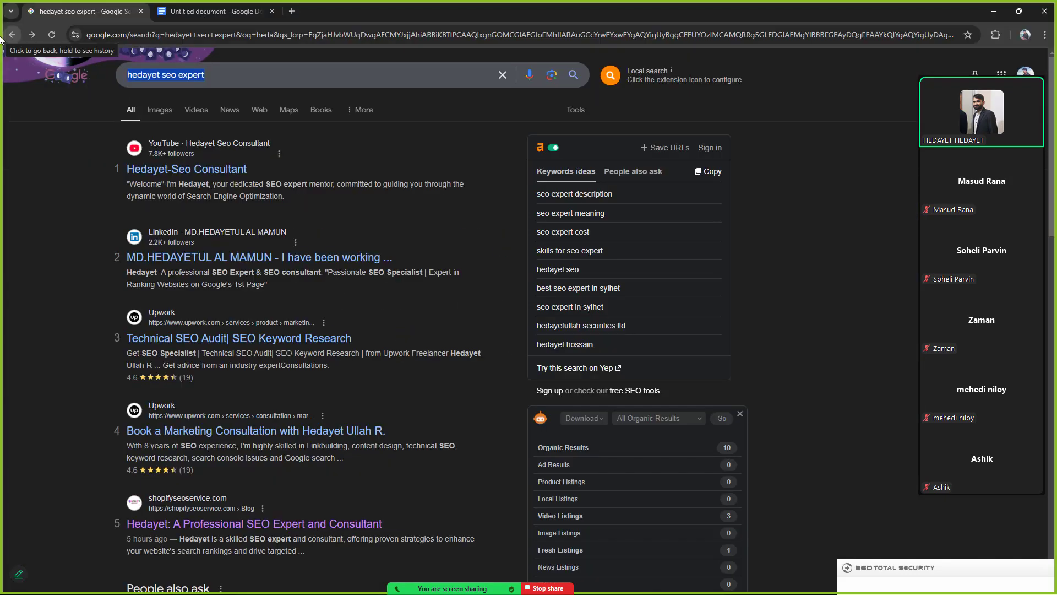
Step: Search Google for 'gmb' and open the managed profile showing 319 customer interactions
text(gmb)
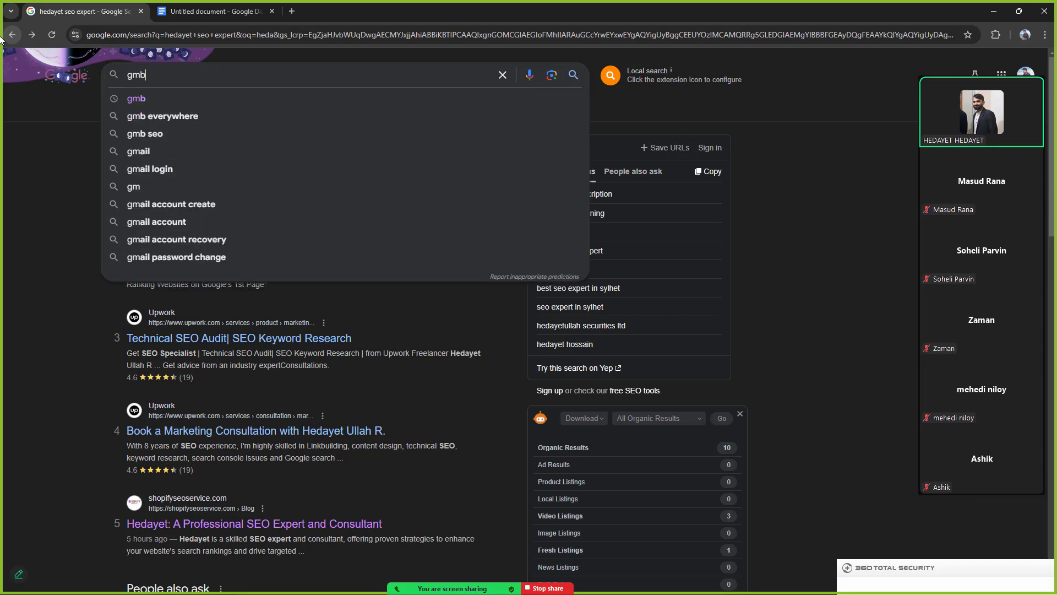
key(Return)
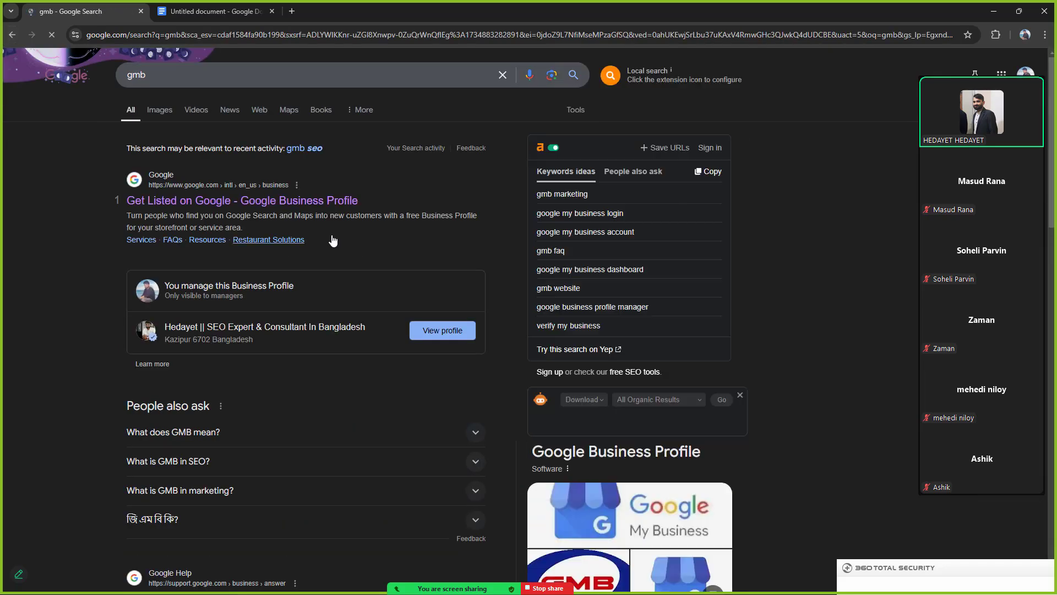
click(446, 332)
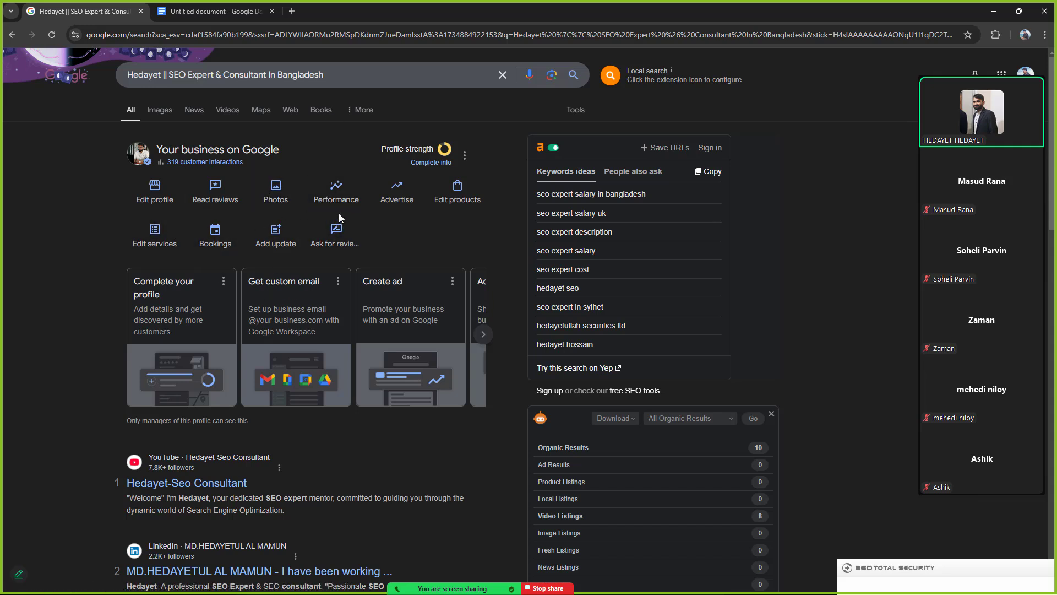
click(318, 209)
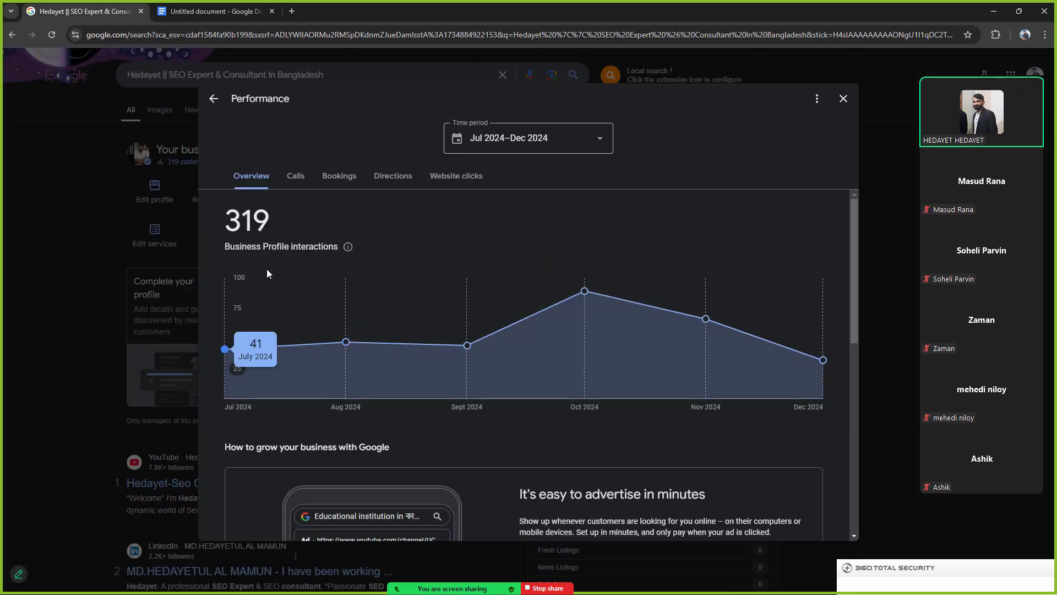
double_click(294, 243)
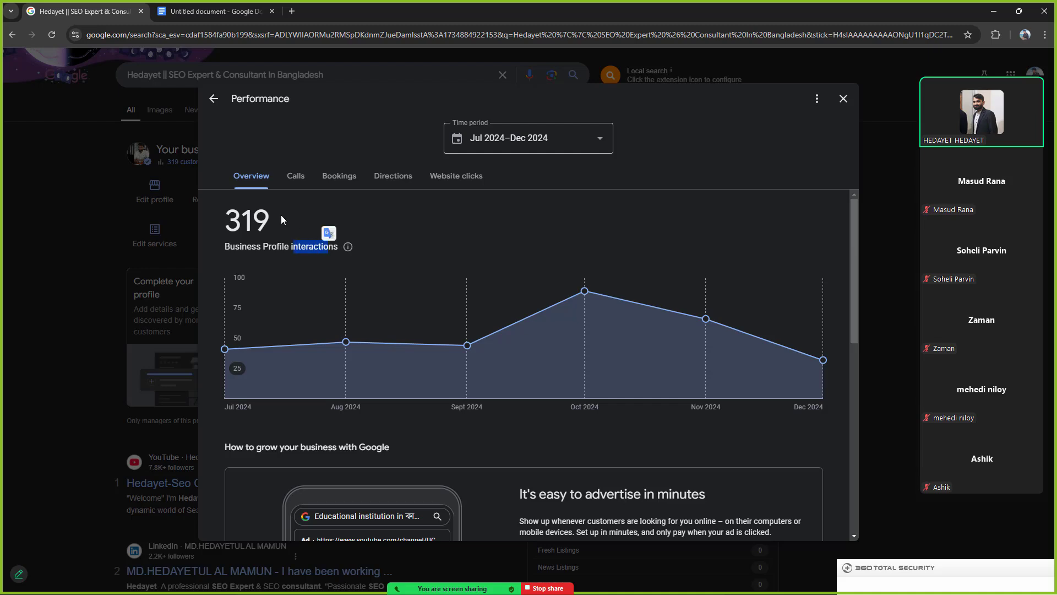
double_click(302, 223)
scroll(330, 386, down, 2)
scroll(332, 393, down, 3)
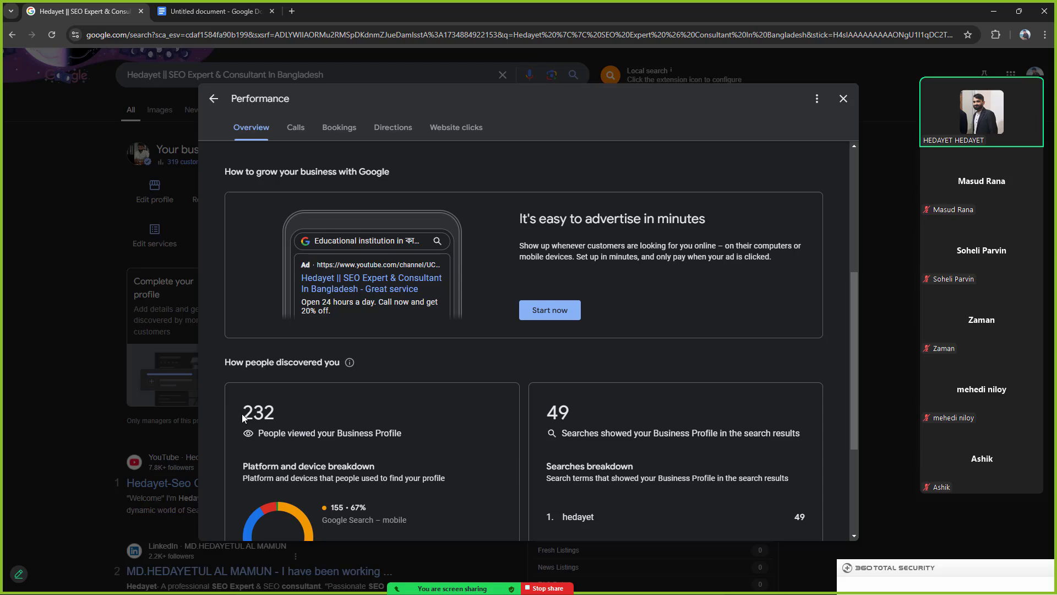
drag(243, 414, 283, 412)
scroll(312, 438, down, 3)
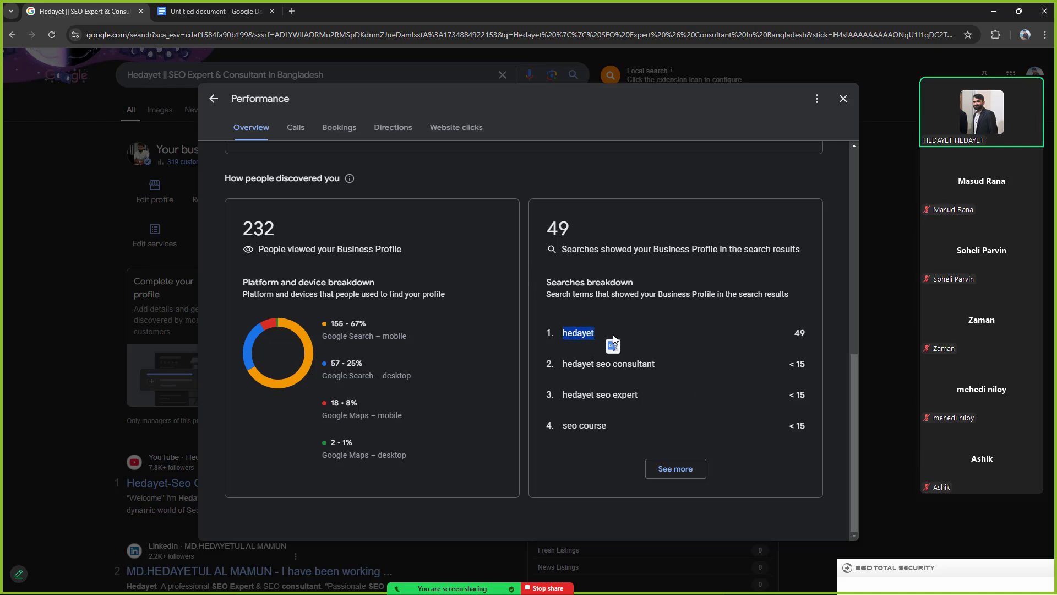
click(573, 363)
drag(627, 380, 673, 370)
click(739, 359)
drag(563, 395, 681, 409)
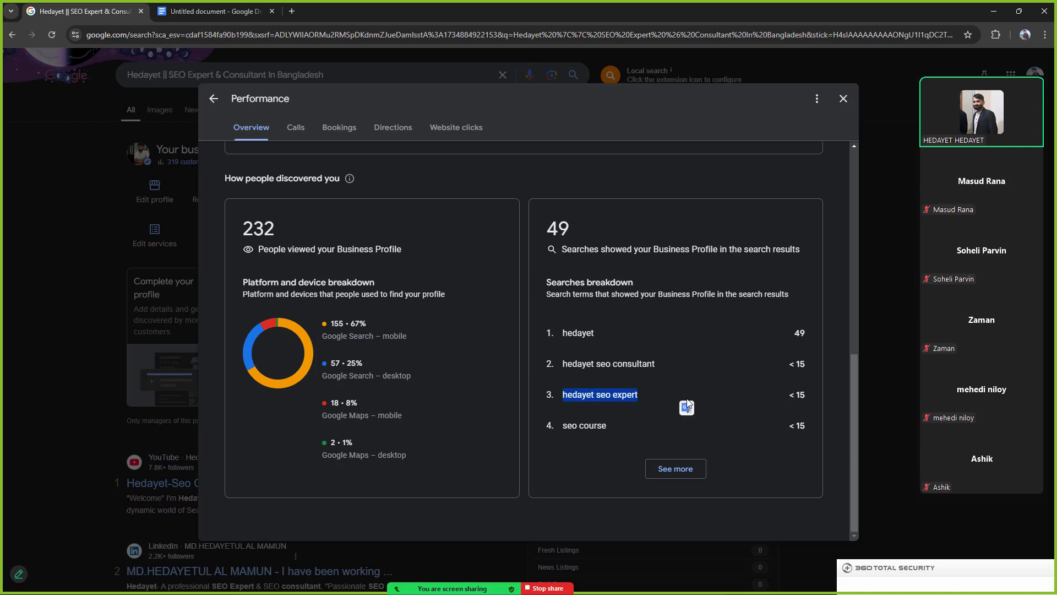
click(594, 425)
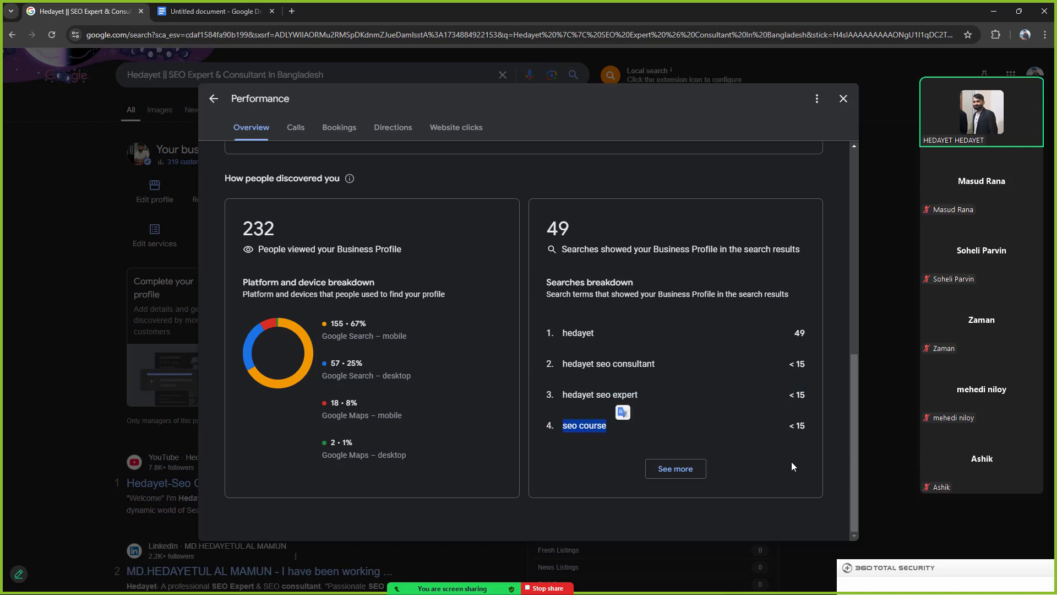
click(676, 469)
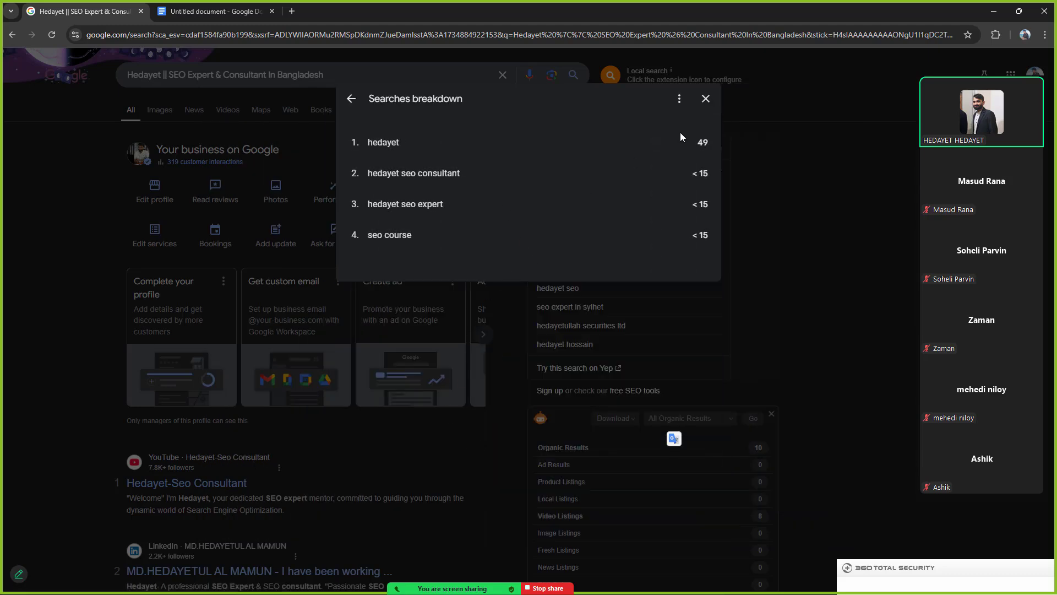
click(706, 99)
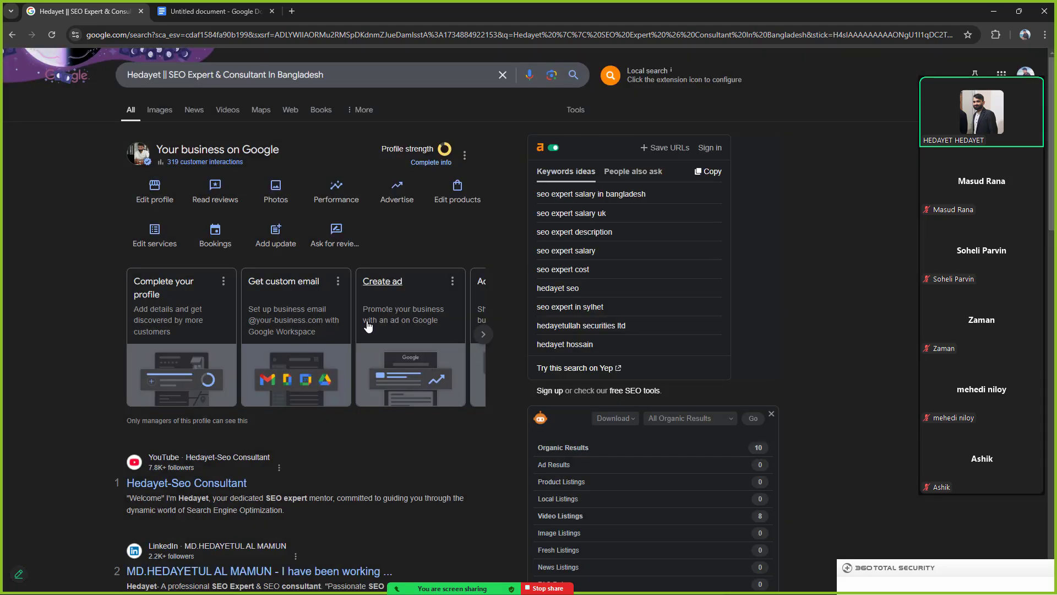
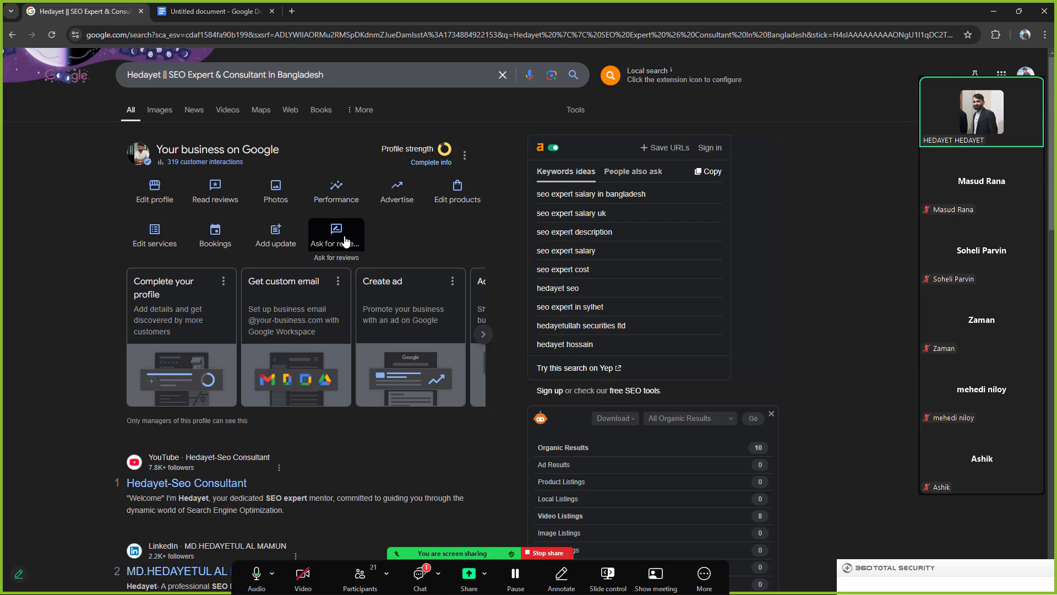
Step: Open the Ask for reviews panel again and copy the business's shareable review link
click(345, 241)
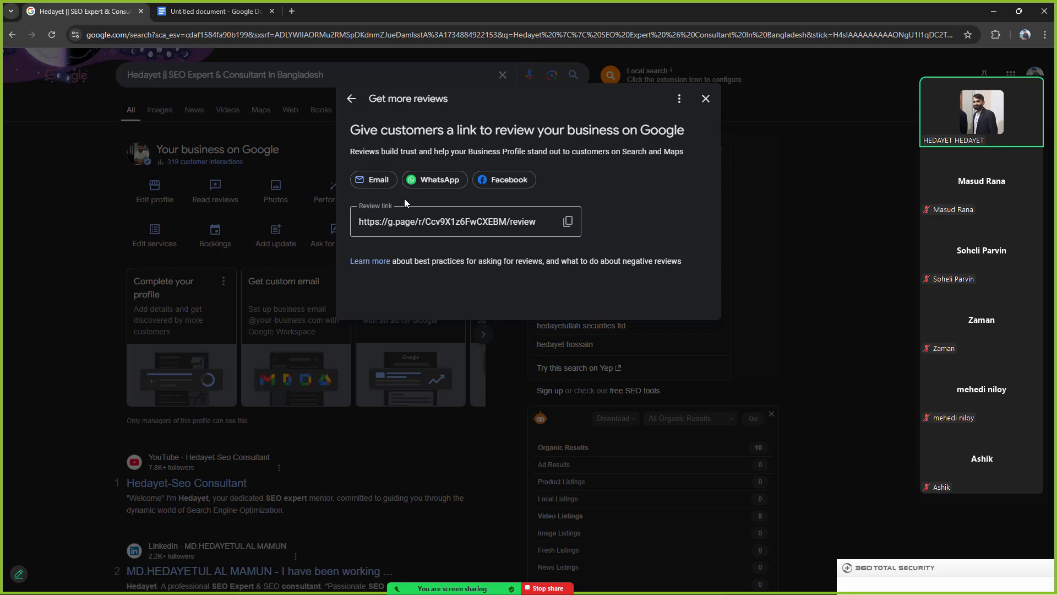
click(424, 392)
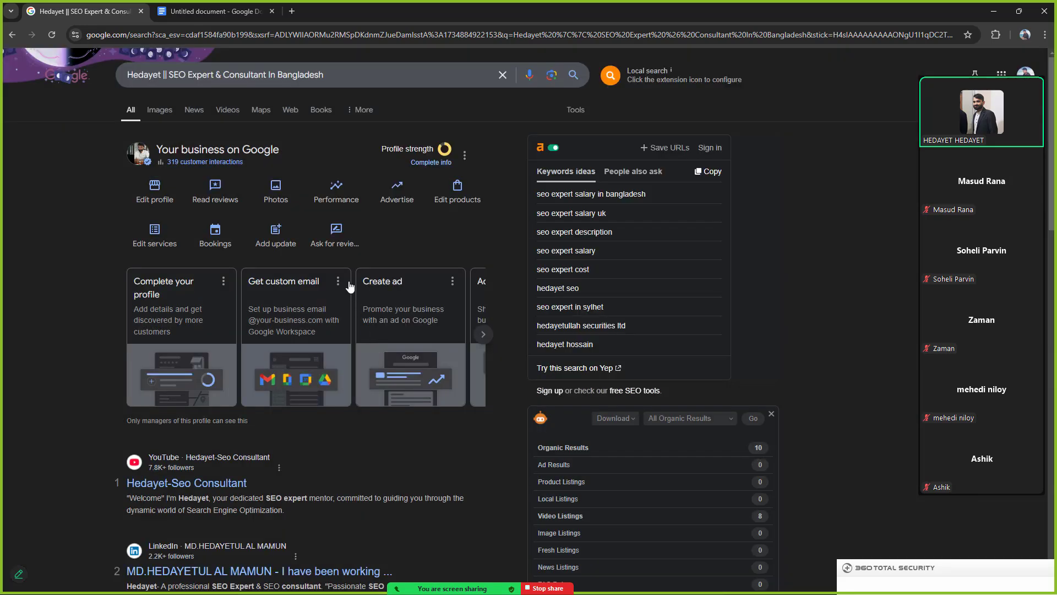
click(325, 242)
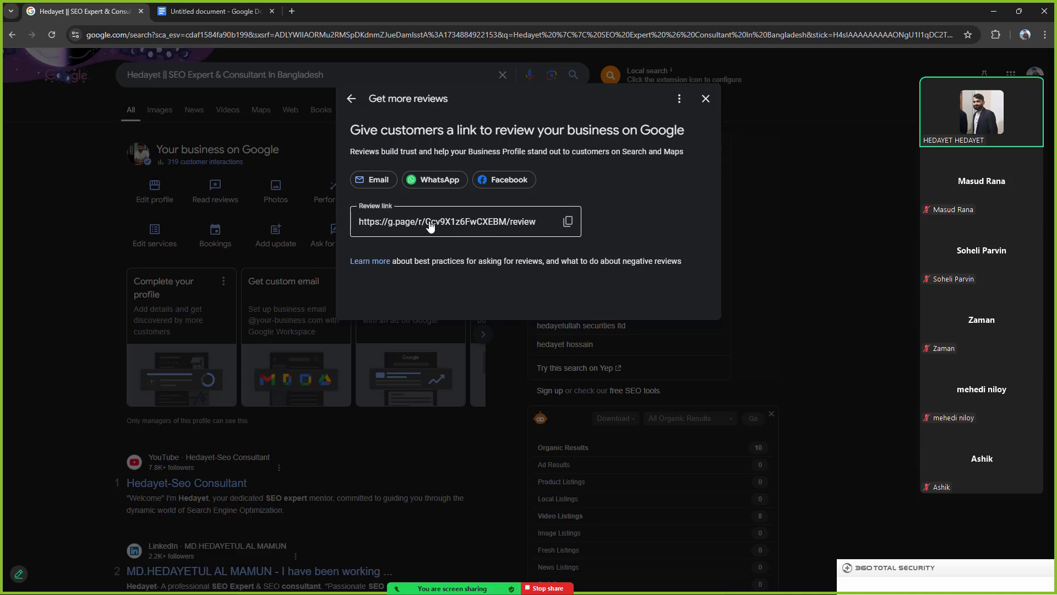
click(568, 221)
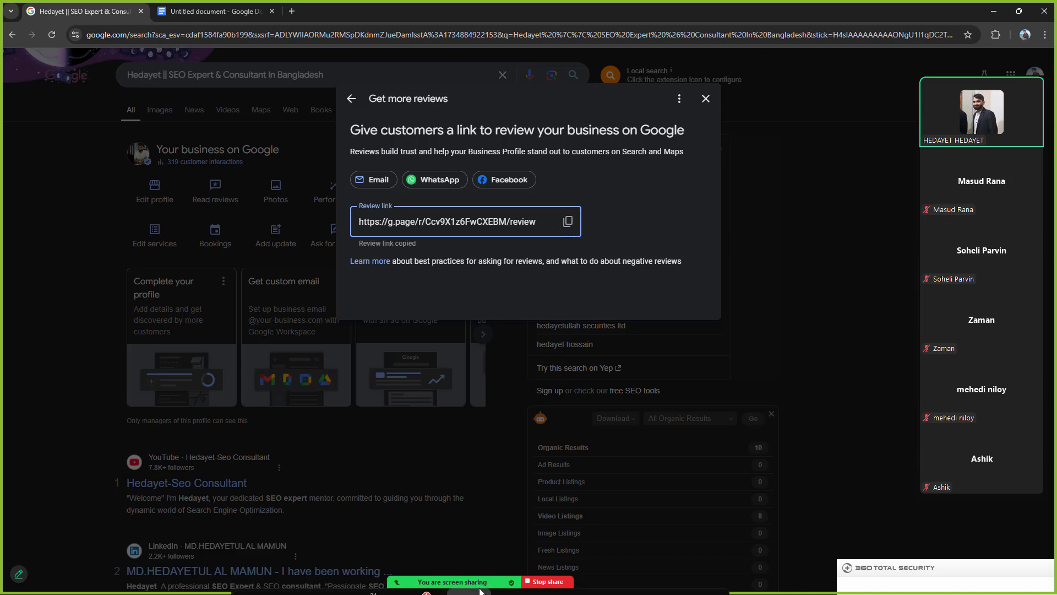
Step: Paste the copied review link into the Zoom chat and send it to Everyone
mouse_move(481, 591)
click(420, 583)
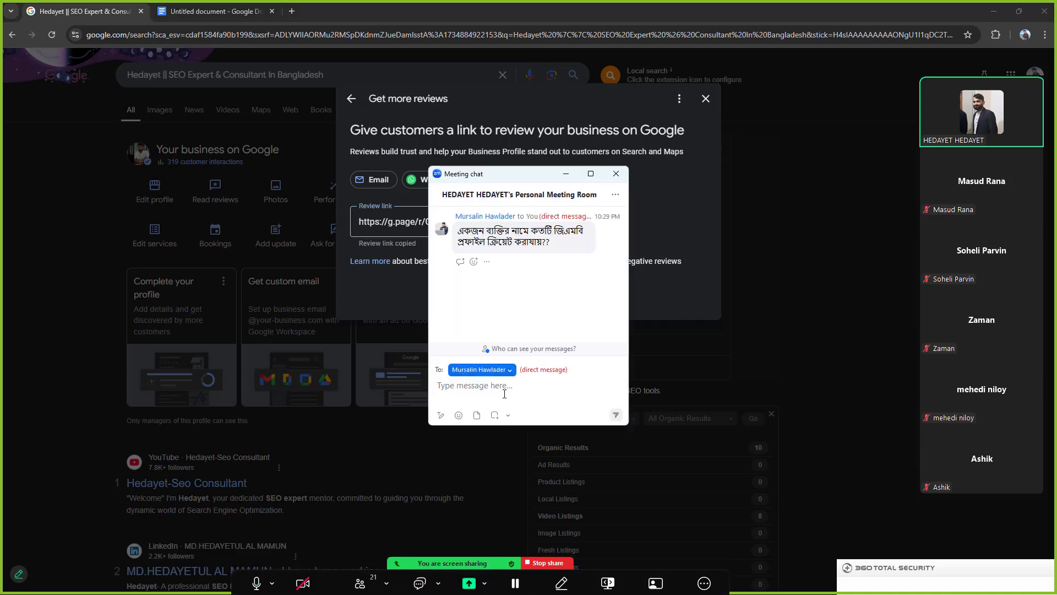
click(482, 369)
click(495, 409)
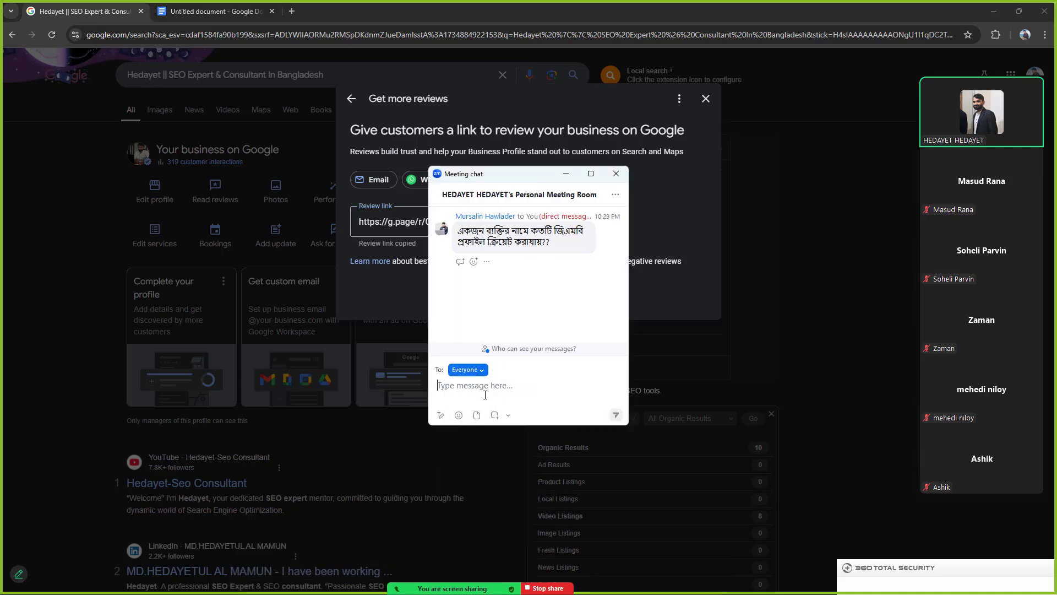
key(ctrl+v)
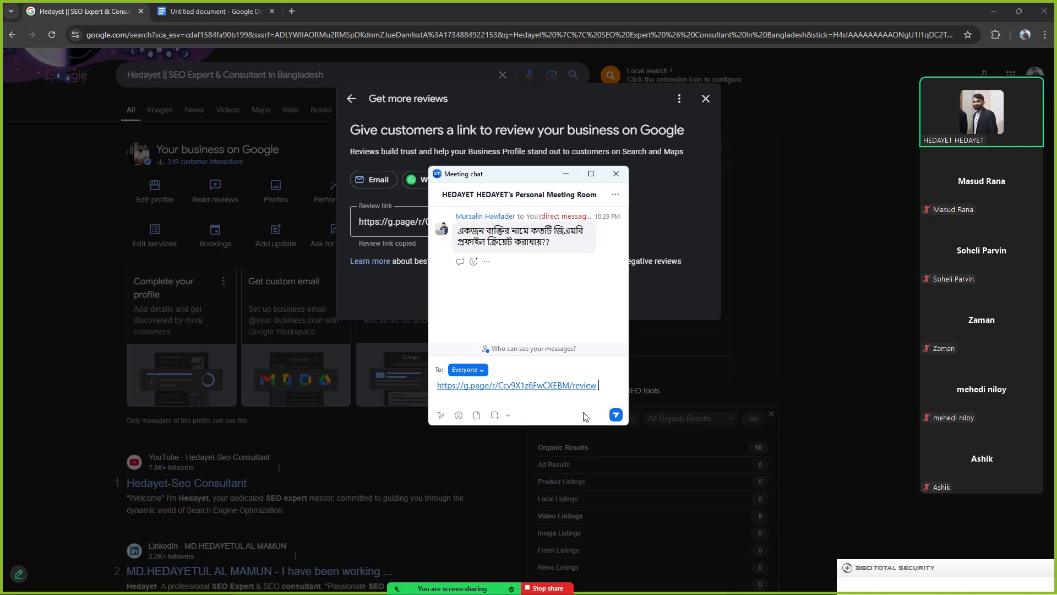
click(617, 417)
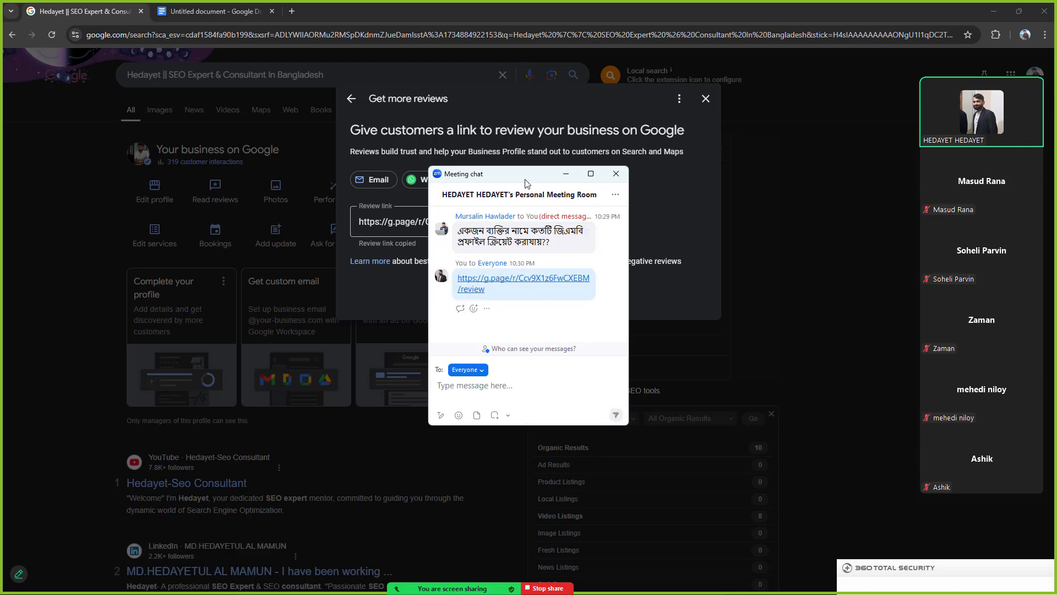
Step: Move the chat window aside, select the sent link, and open the profile's photos
drag(526, 183, 760, 228)
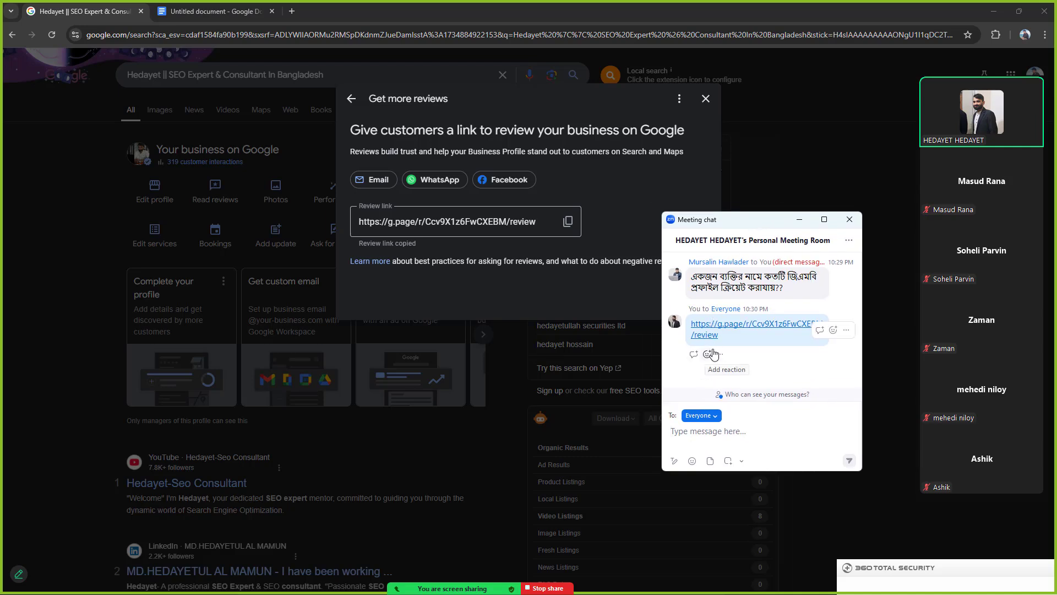
drag(722, 335, 694, 320)
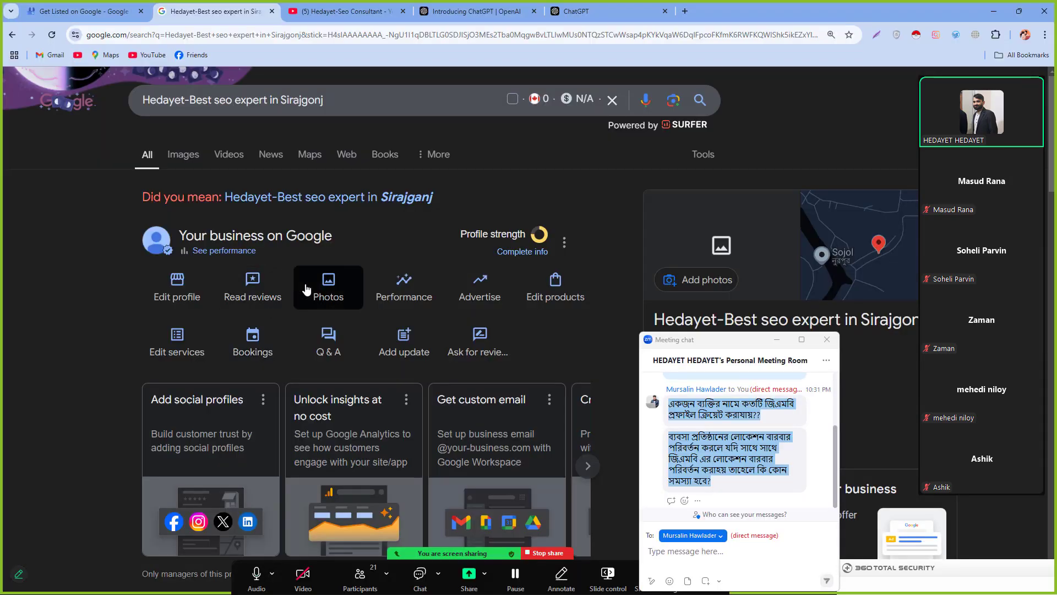
click(307, 288)
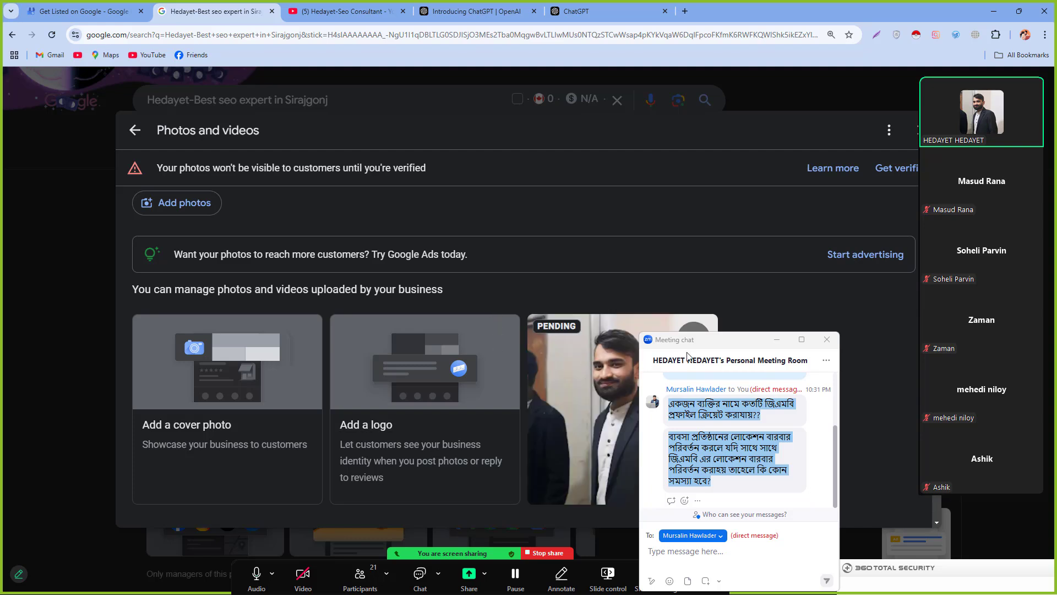
Step: Reposition the Zoom chat and scroll the Photos and videos page with cover, logo and pending photo
drag(701, 347, 813, 366)
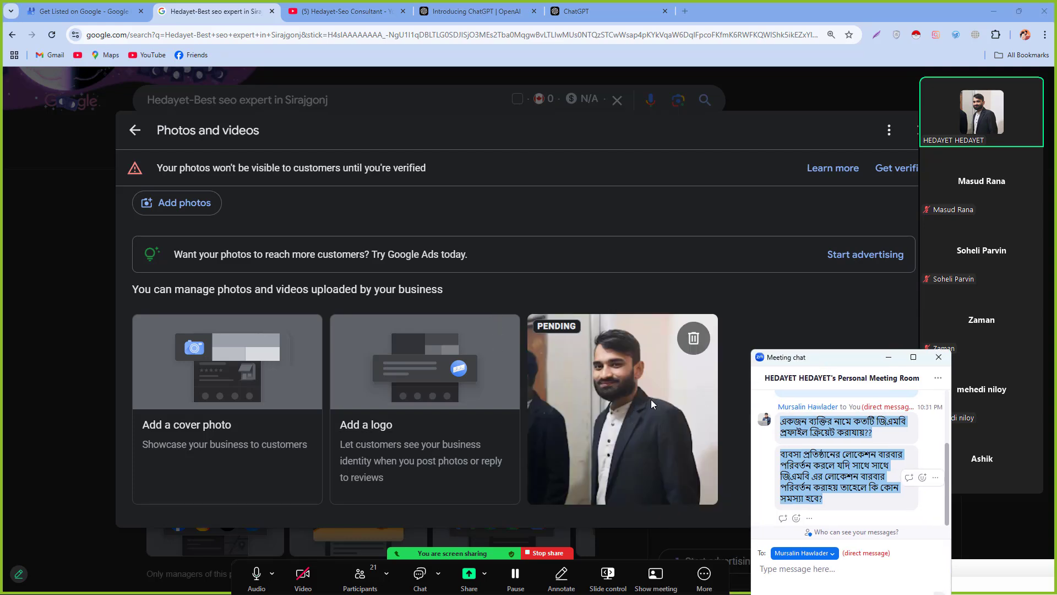
drag(816, 364, 743, 332)
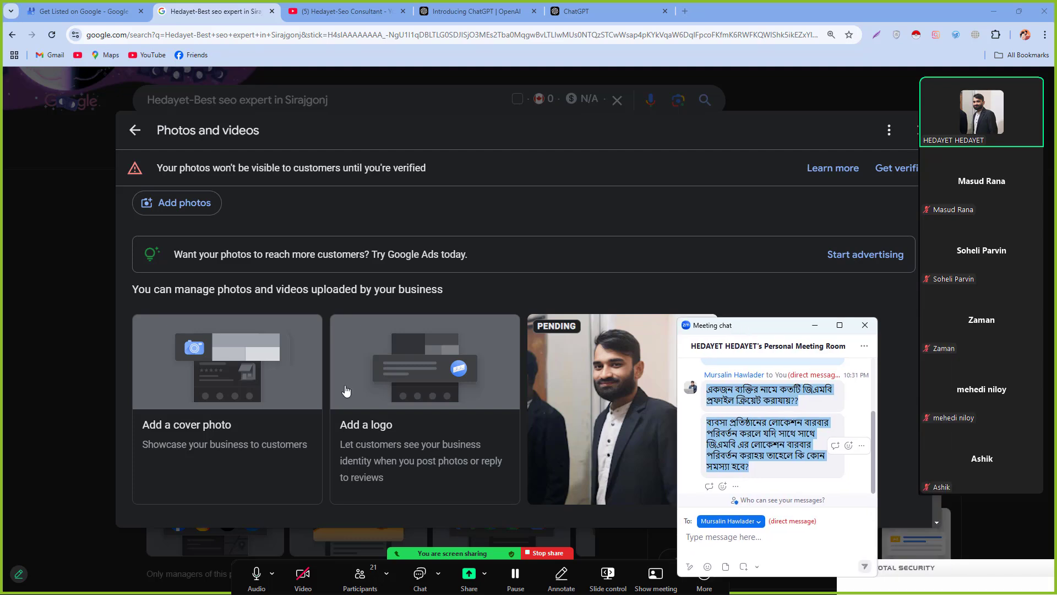
scroll(382, 400, down, 1)
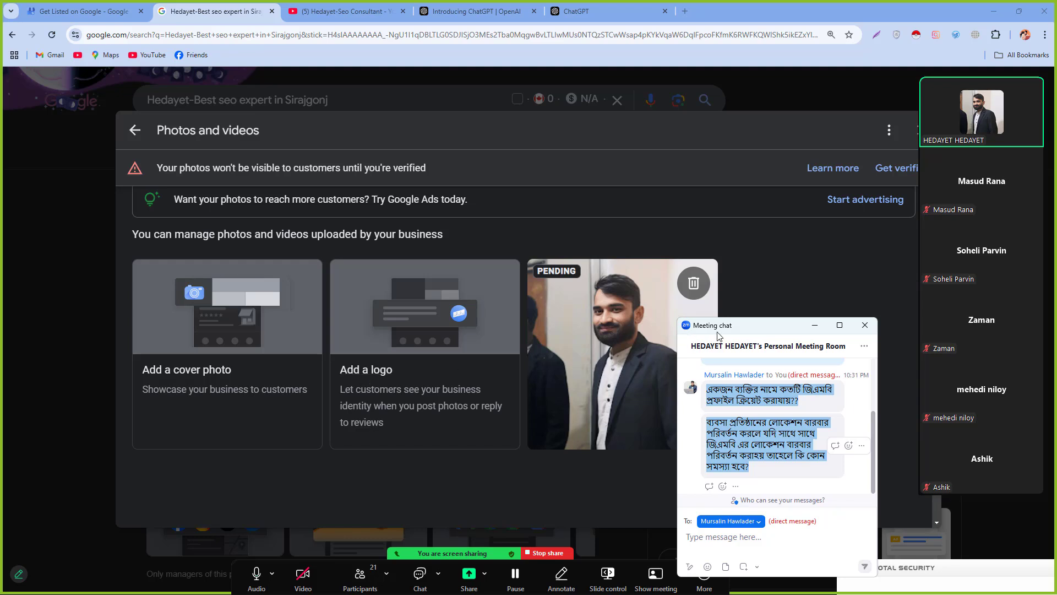
drag(727, 335, 742, 328)
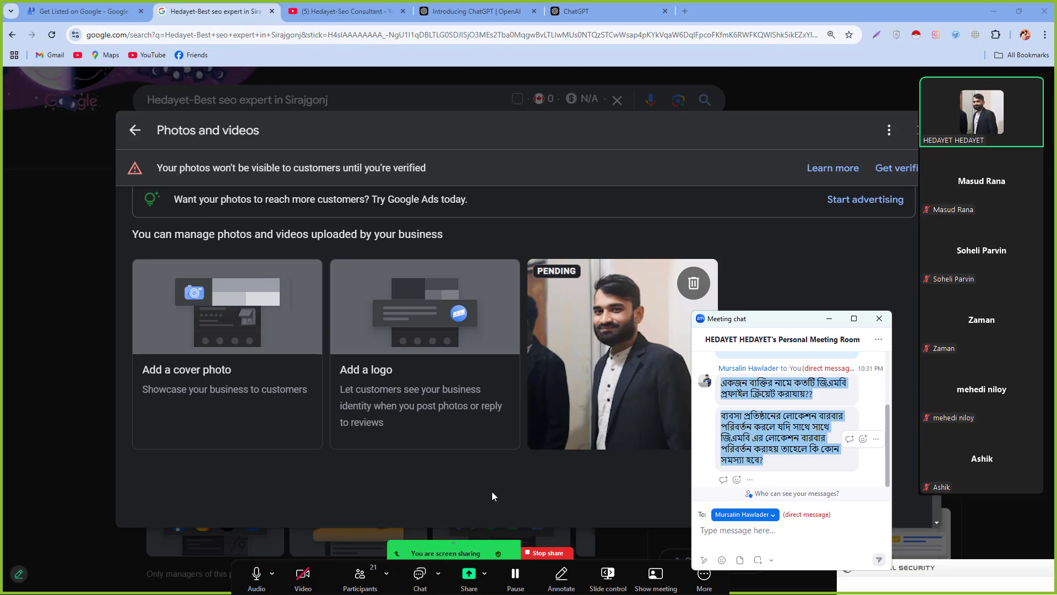
key(super)
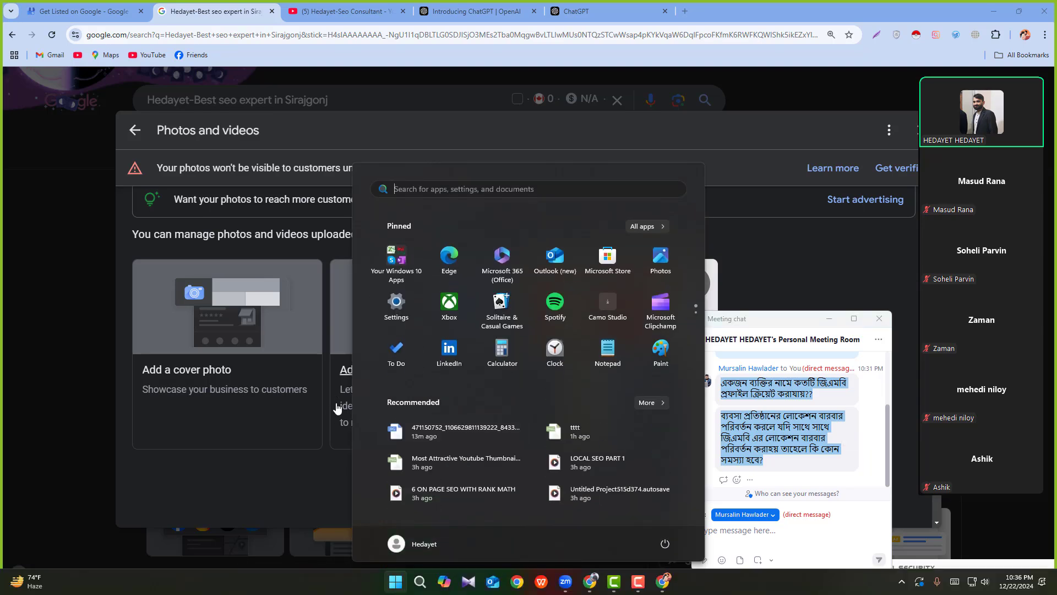
Step: Pick an image file as the profile logo, then discard it at the crop step
click(330, 478)
click(366, 373)
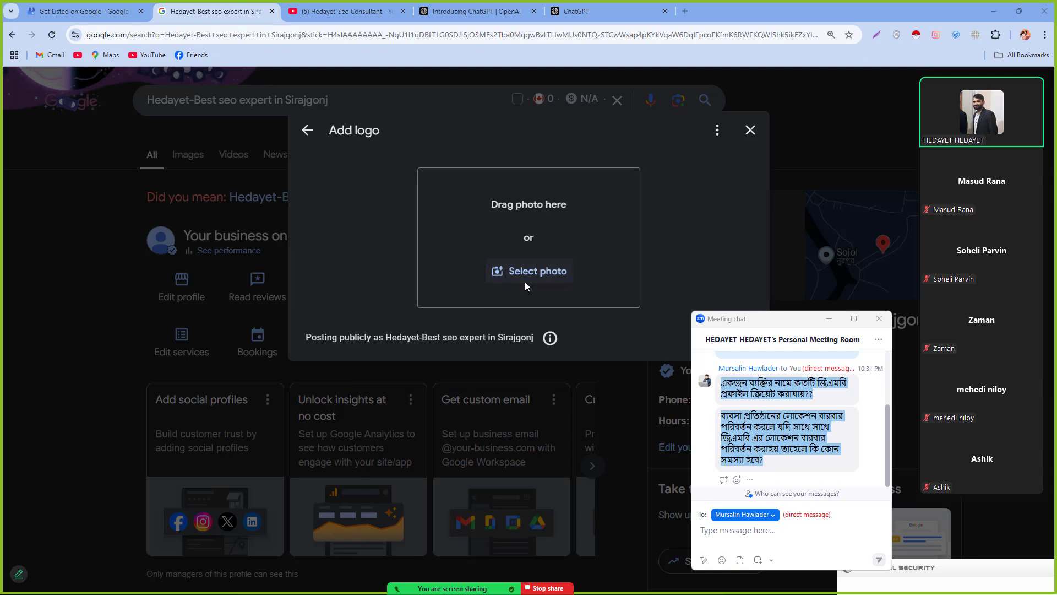
click(524, 279)
double_click(537, 325)
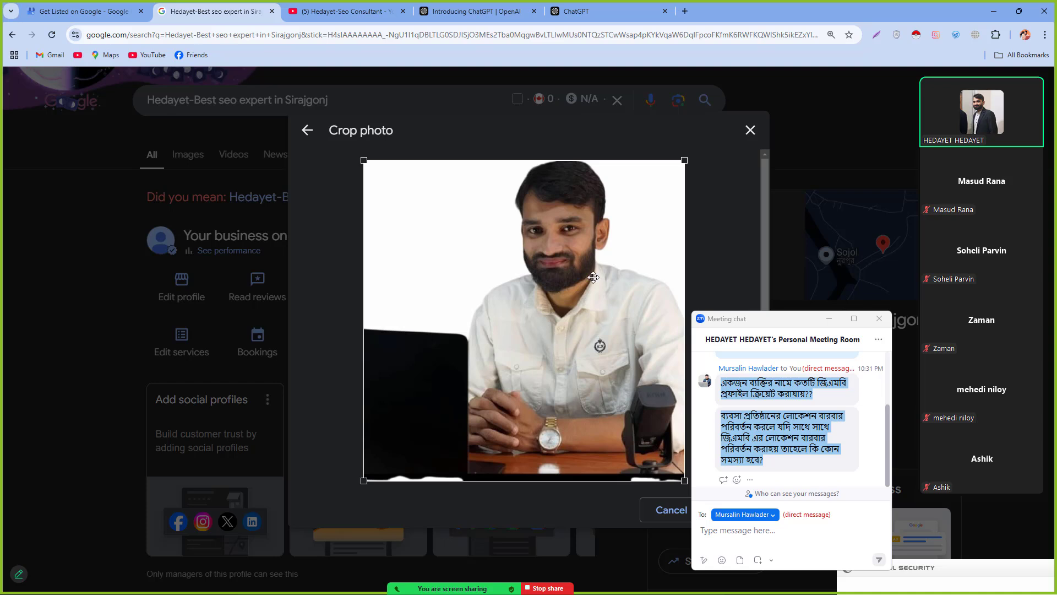
drag(732, 319, 781, 328)
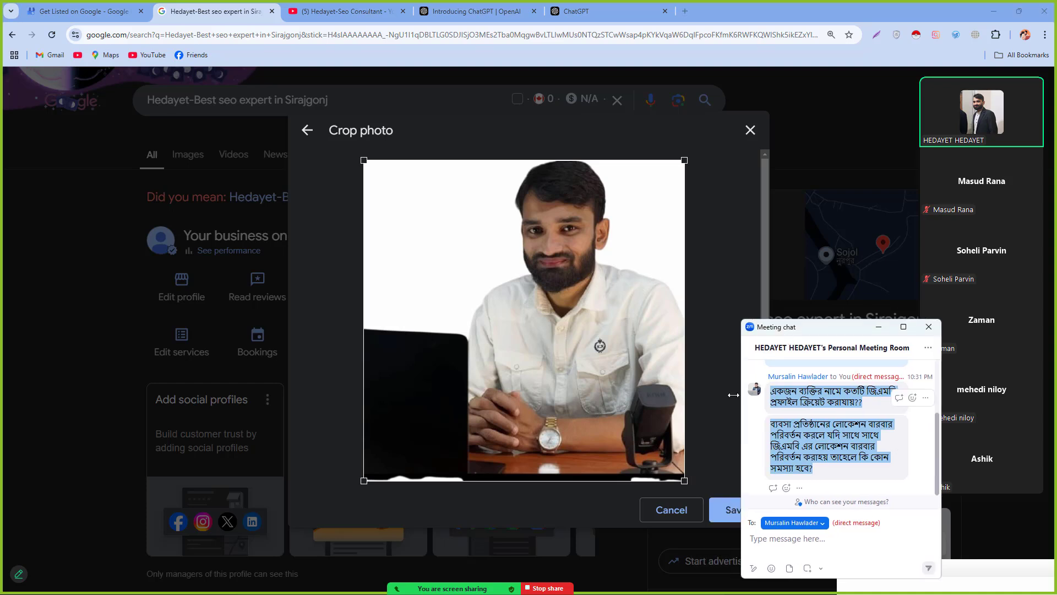
click(749, 131)
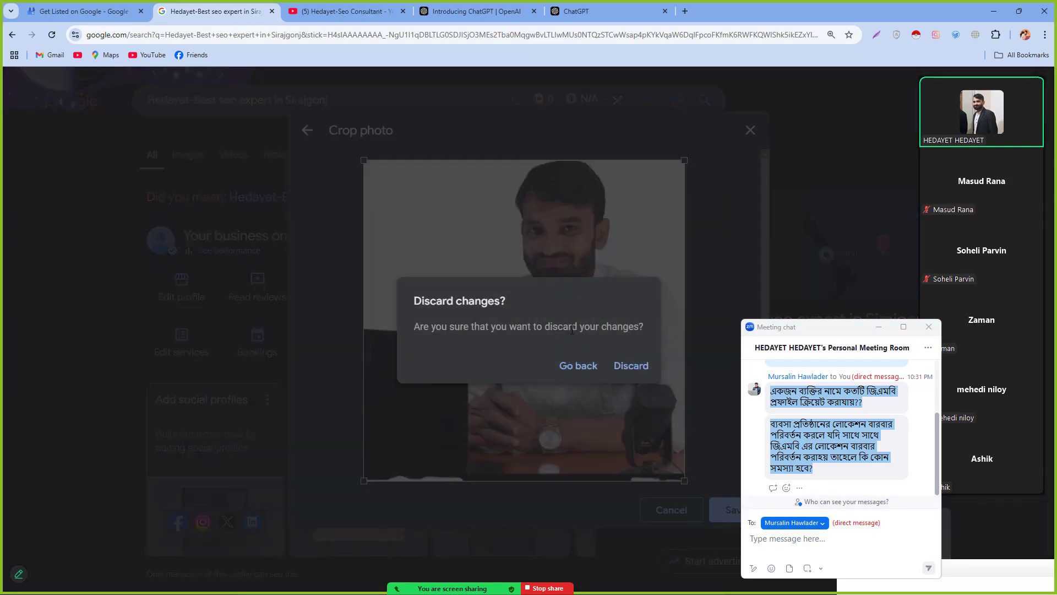
click(631, 366)
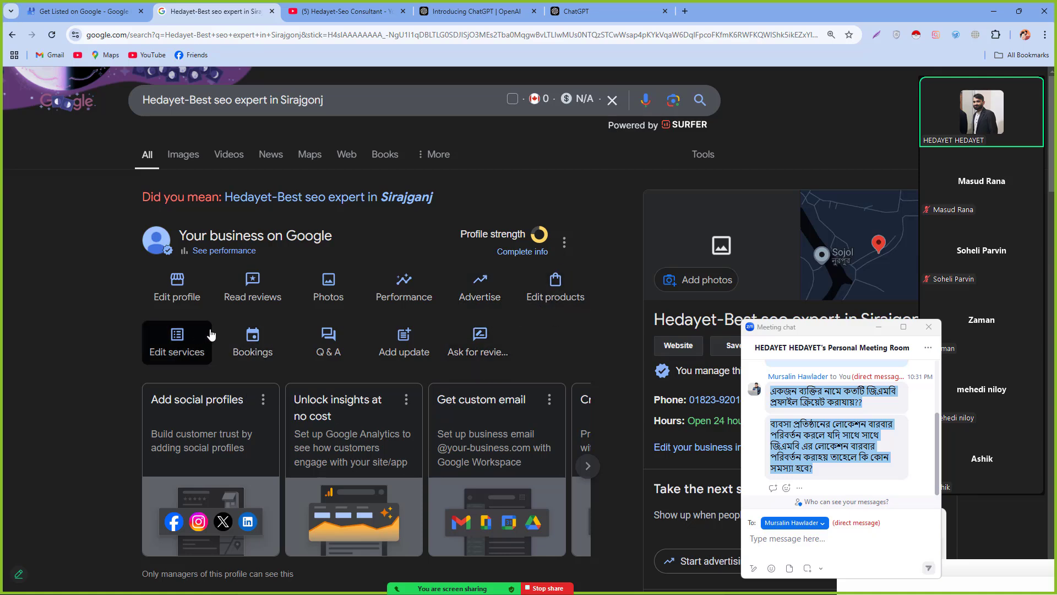
Step: Start adding a logo again and browse the Downloads folder for a photo
click(310, 283)
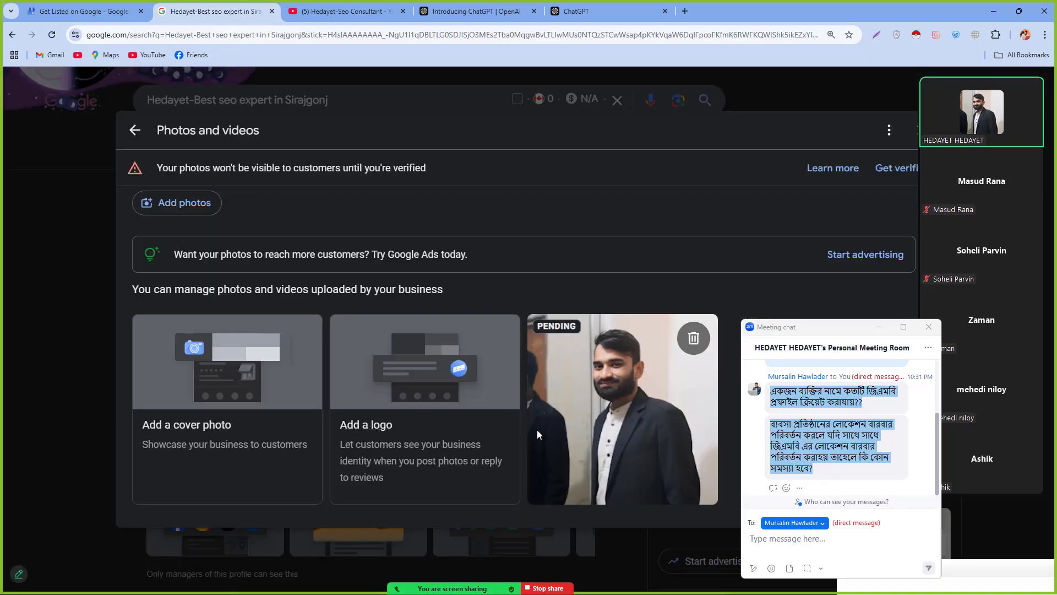
click(371, 427)
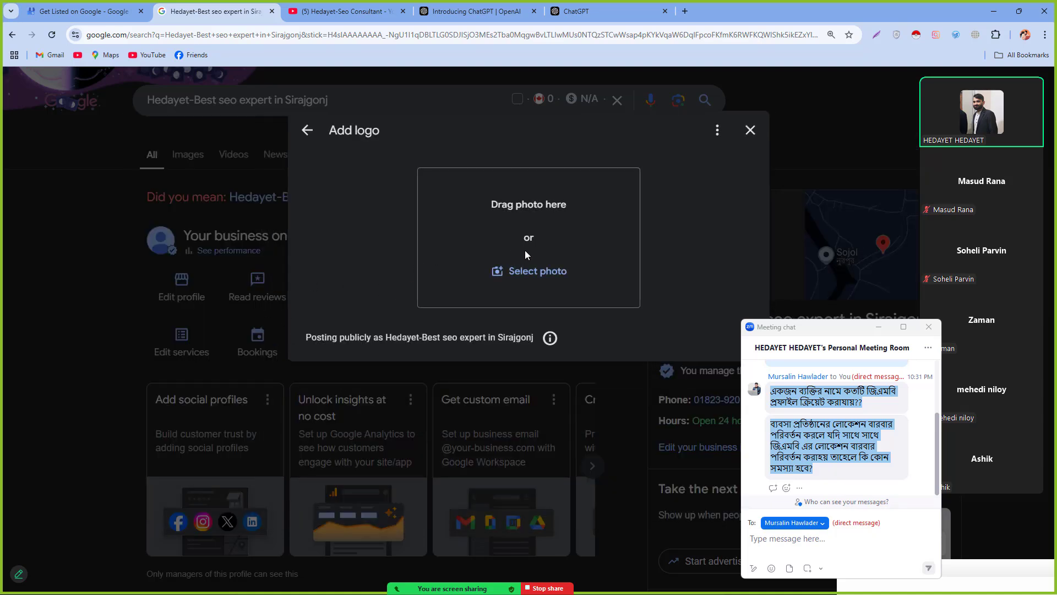
click(513, 271)
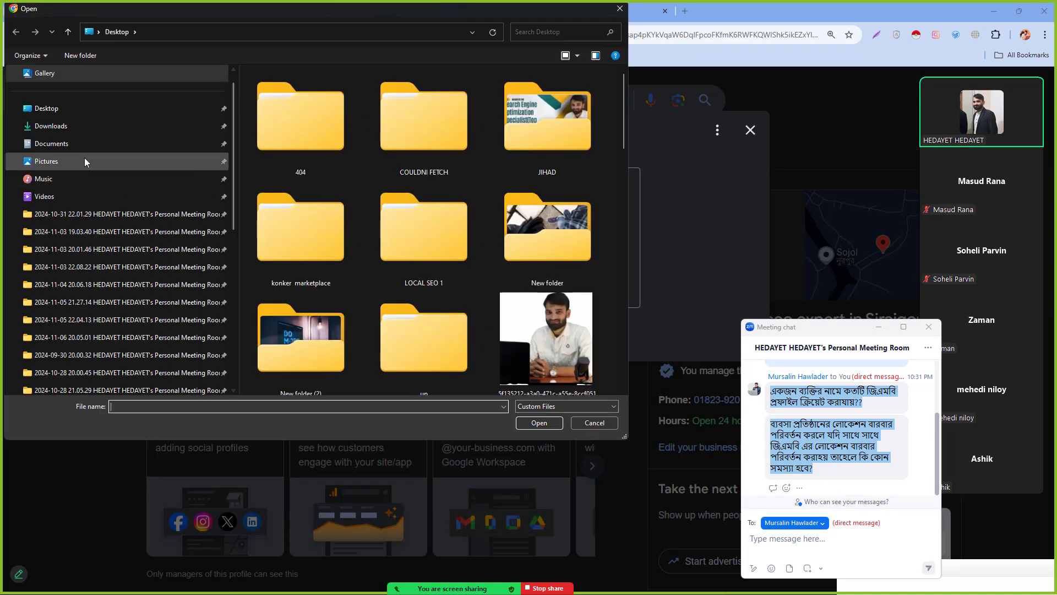
click(102, 126)
scroll(462, 308, down, 5)
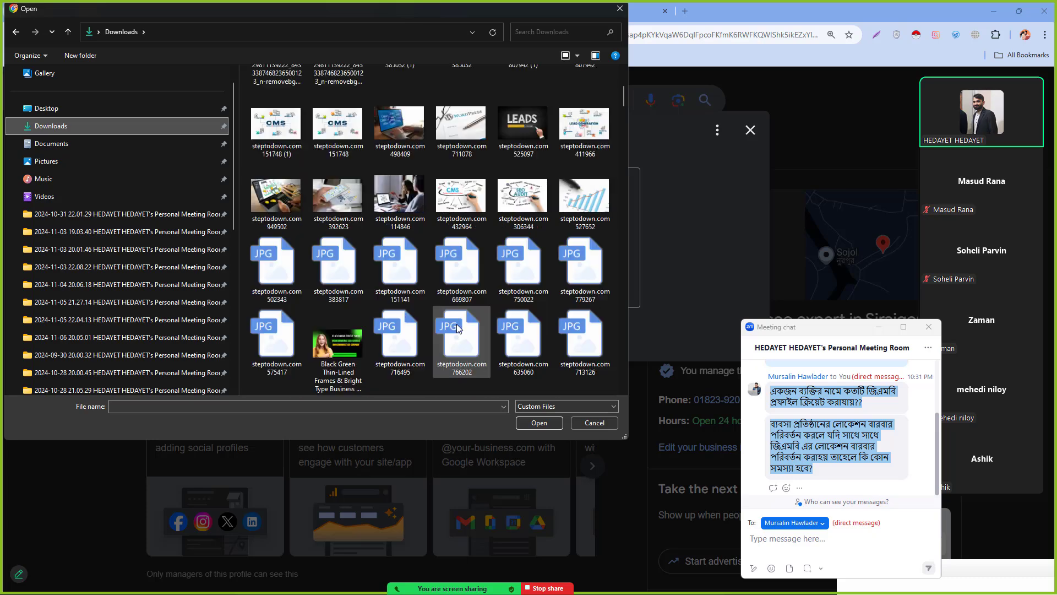
scroll(427, 292, down, 1)
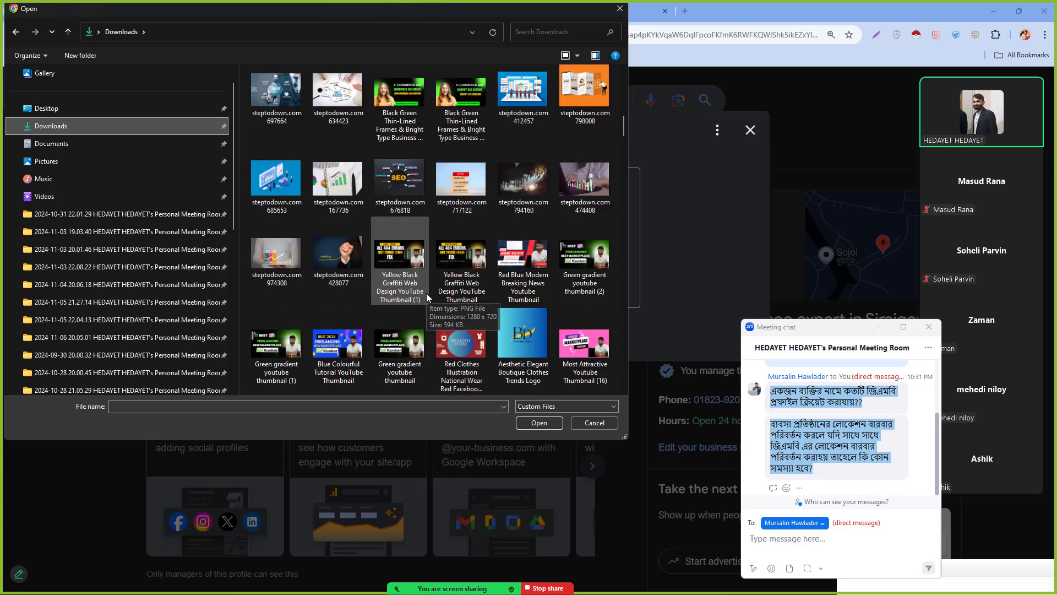
scroll(424, 295, up, 8)
scroll(422, 298, down, 15)
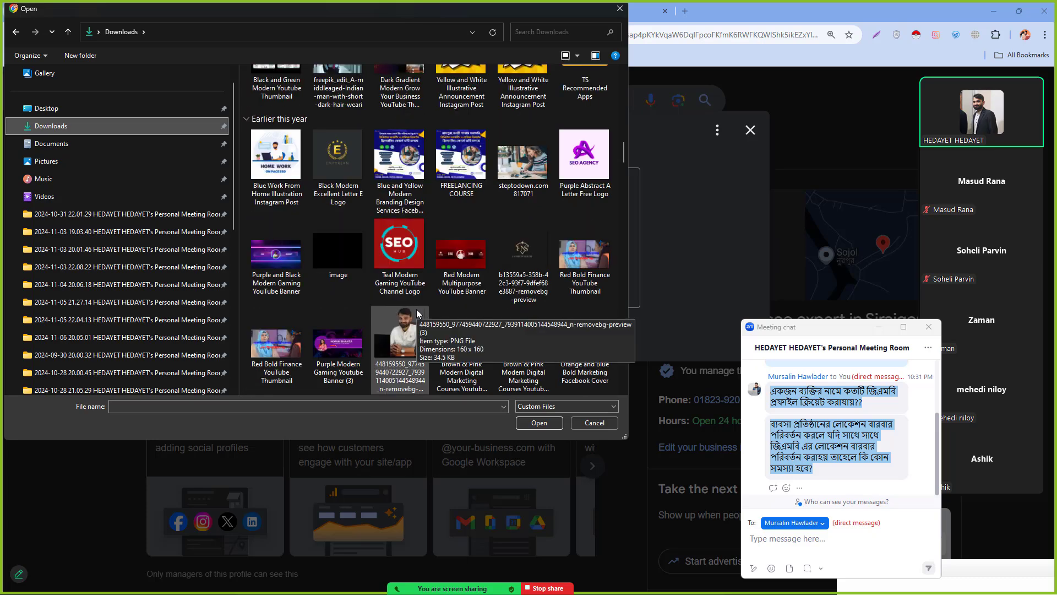
scroll(416, 313, up, 15)
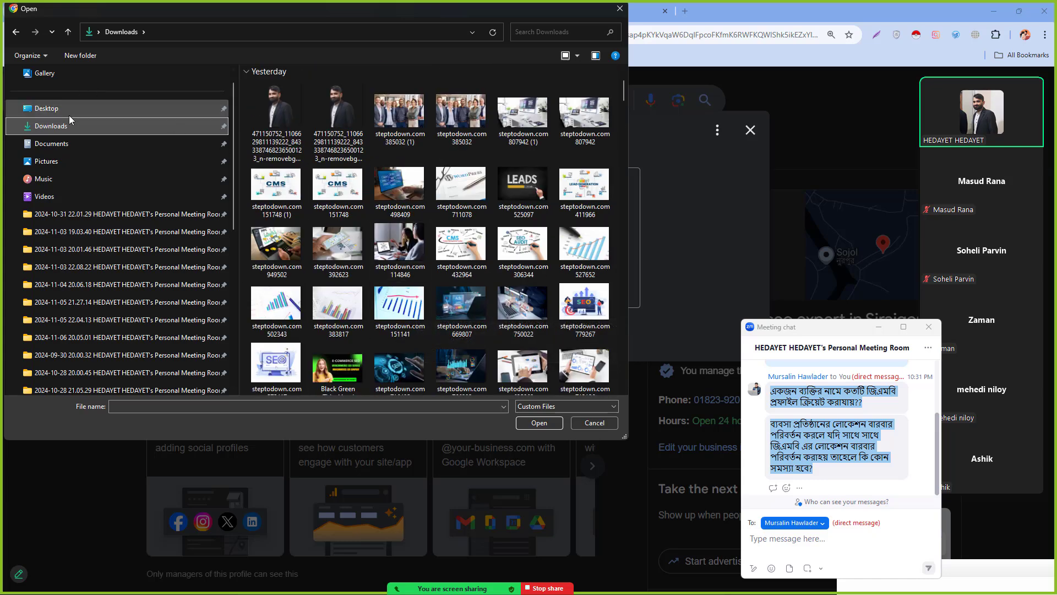
Step: Choose the standing portrait photo from the Desktop folder for upload
click(66, 110)
scroll(410, 311, down, 5)
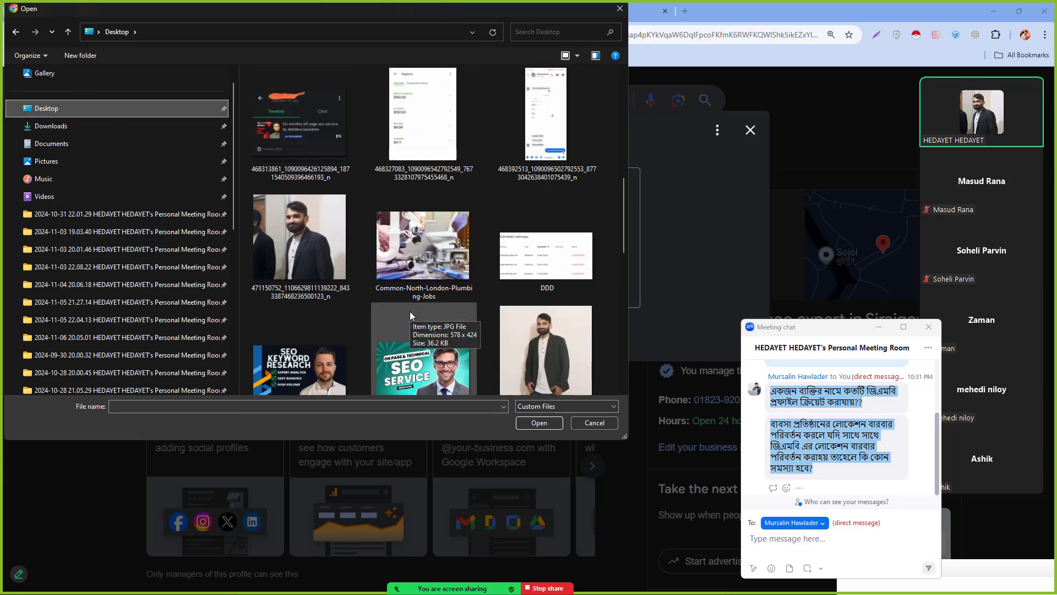
click(515, 338)
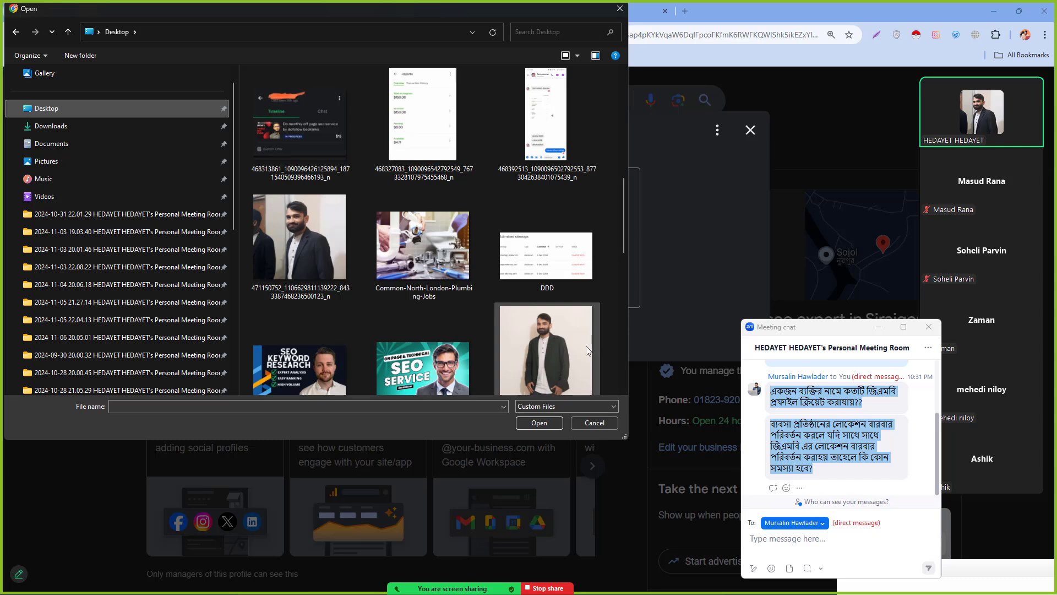
double_click(534, 337)
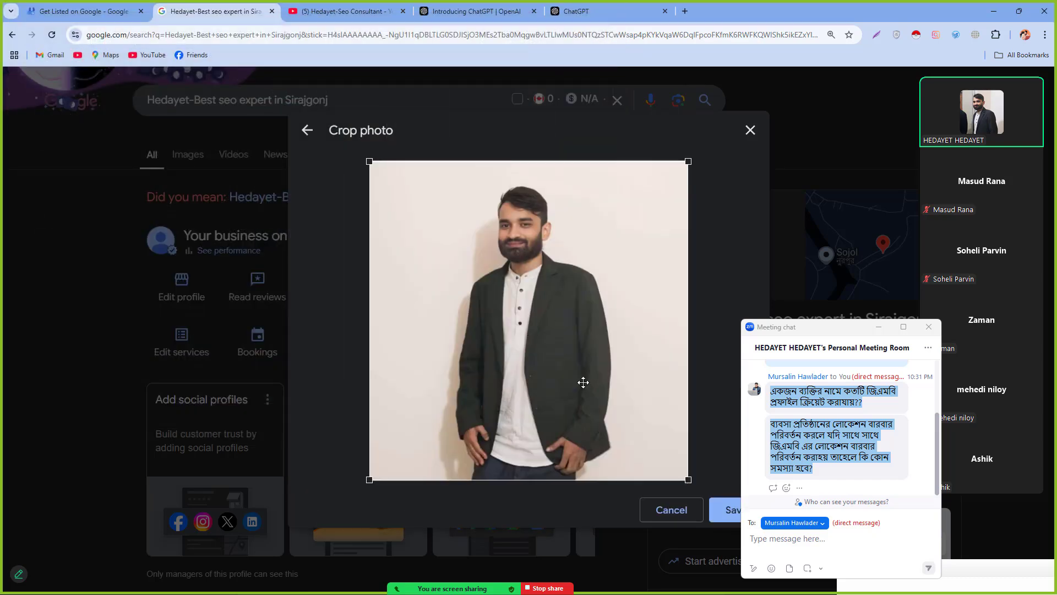
Step: Crop the portrait to a centred square upper-body shot and save it as a pending photo
drag(688, 479, 612, 405)
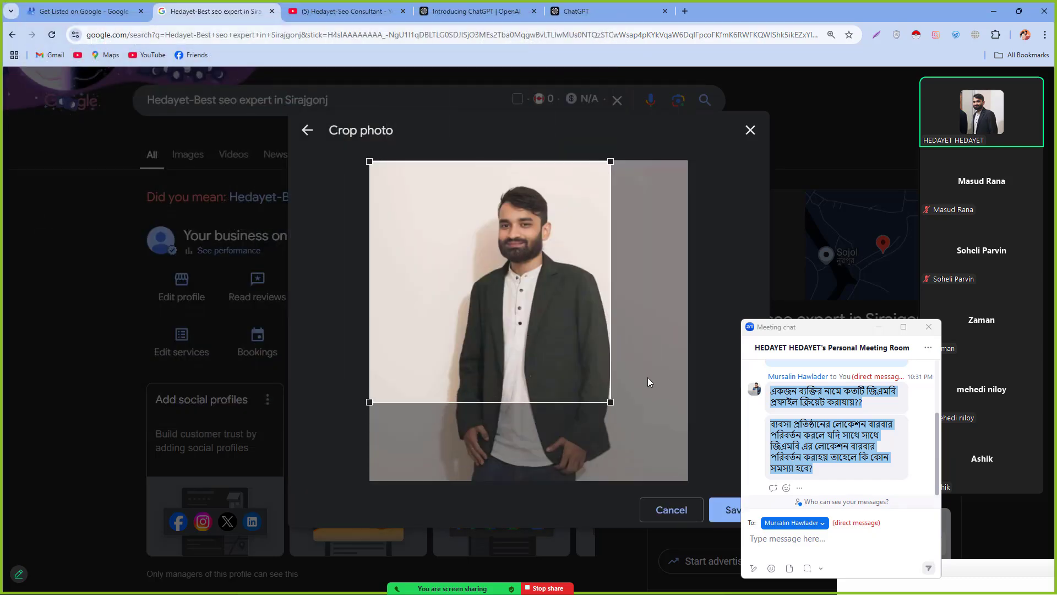
drag(523, 325, 556, 332)
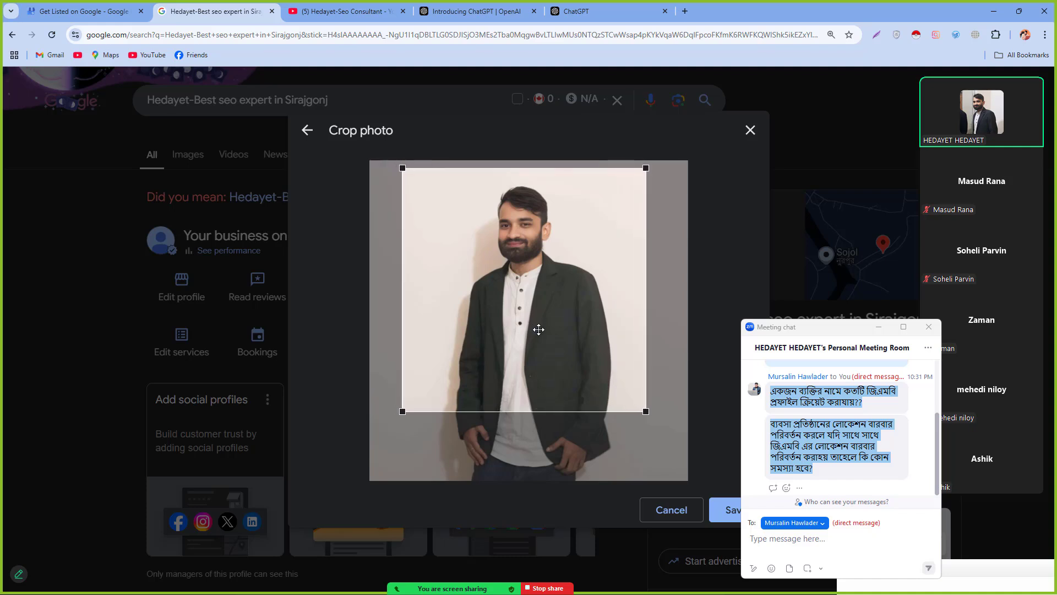
click(726, 510)
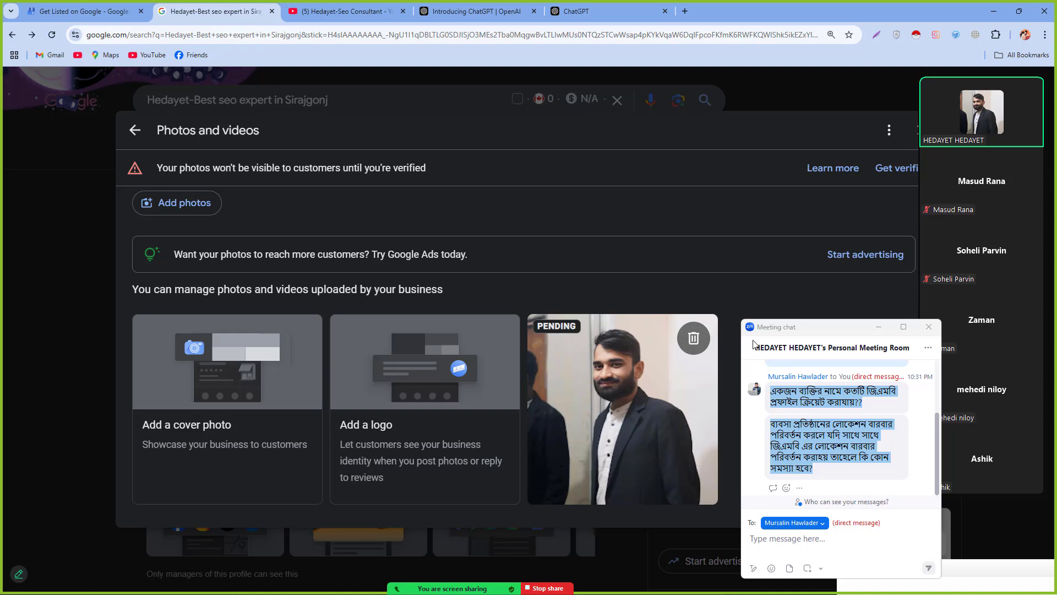
drag(785, 331, 779, 373)
scroll(484, 441, down, 3)
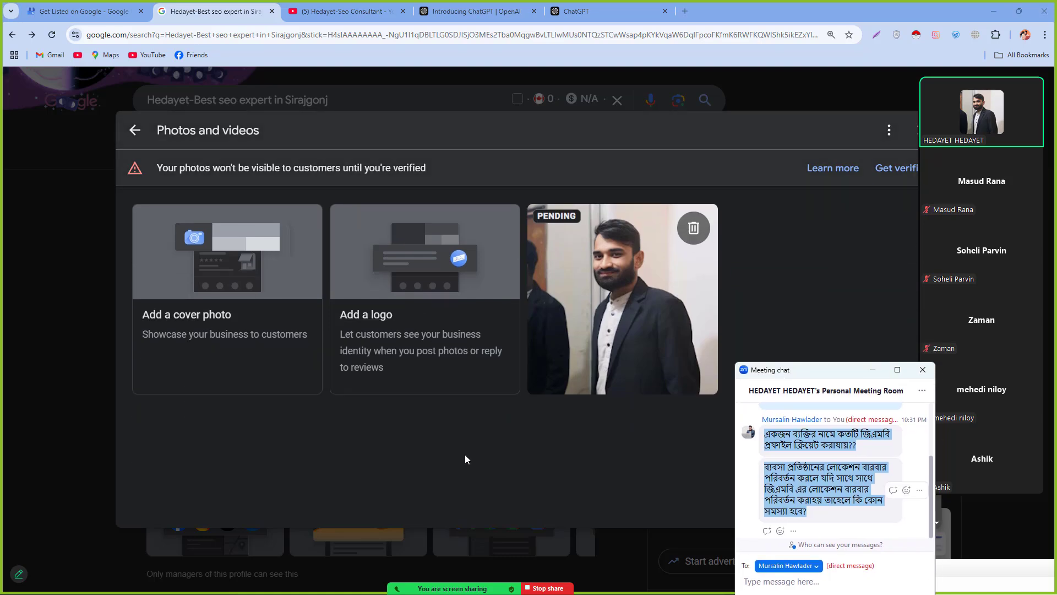
scroll(512, 453, up, 3)
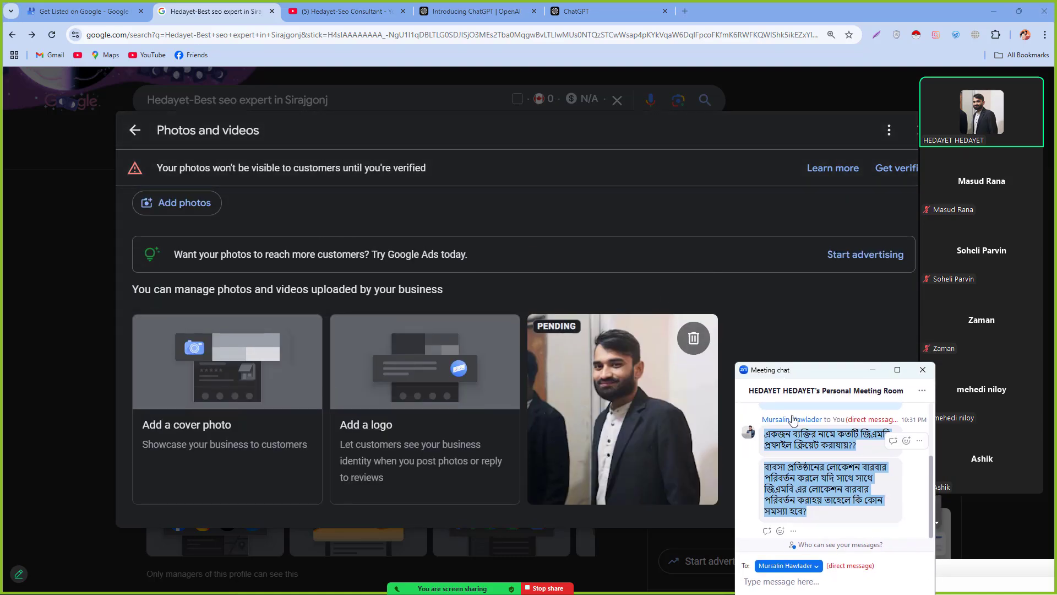
Step: Move the Zoom chat aside and close Photos and videos, back to 'Your business on Google'
drag(798, 374, 764, 294)
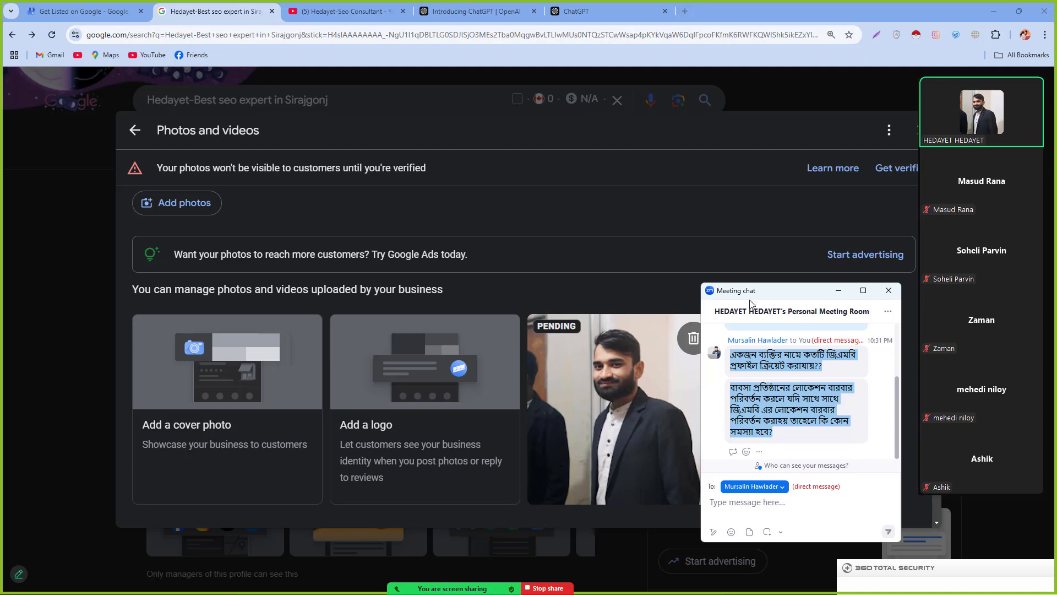
drag(759, 291, 625, 258)
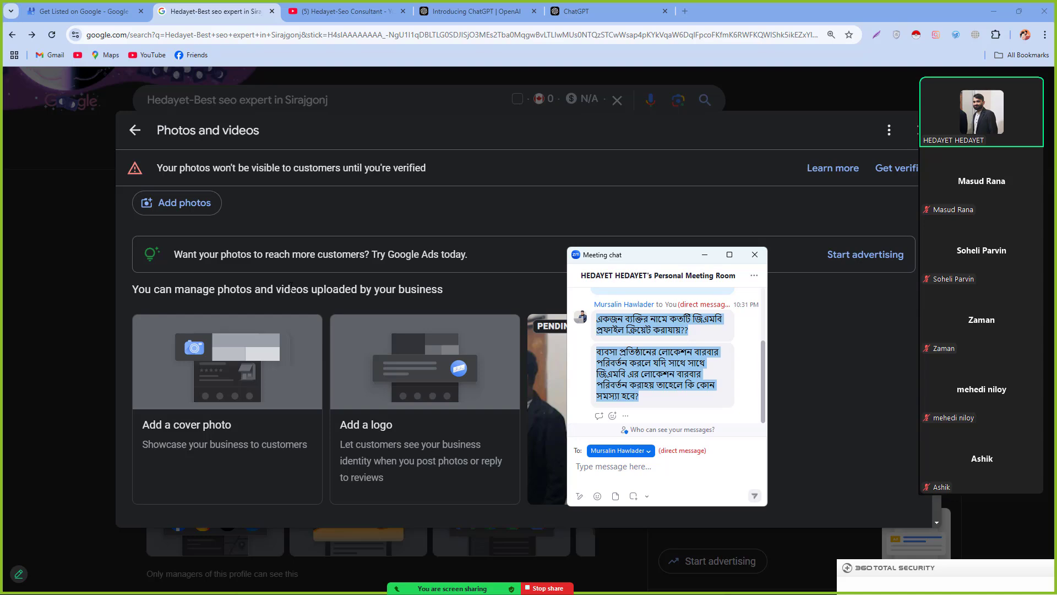
click(10, 239)
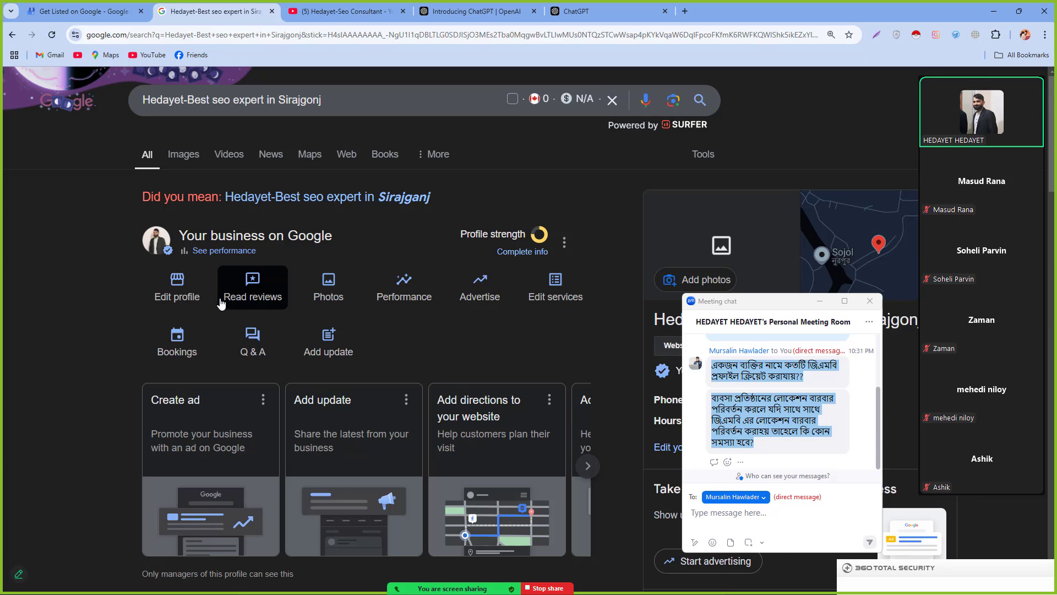
Step: Open the Business information editor and highlight its 'You're not verified' warning text
click(154, 288)
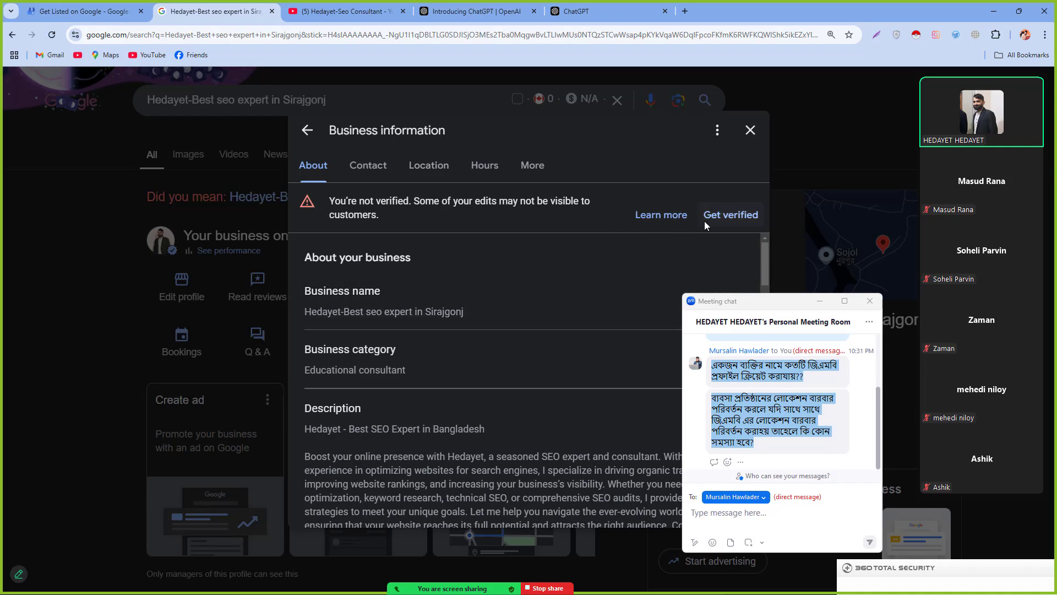
triple_click(411, 217)
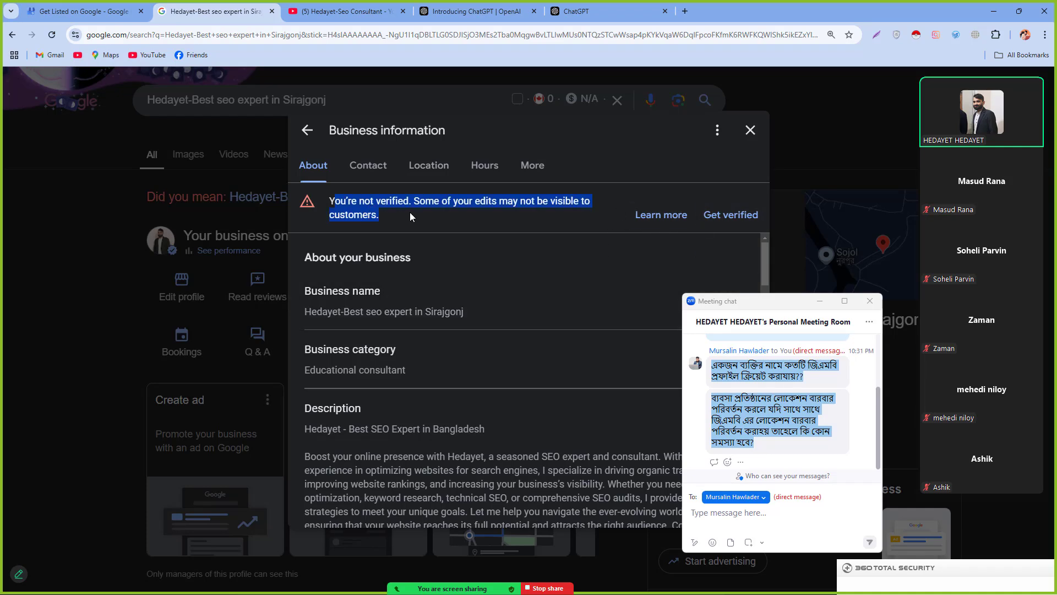
click(493, 208)
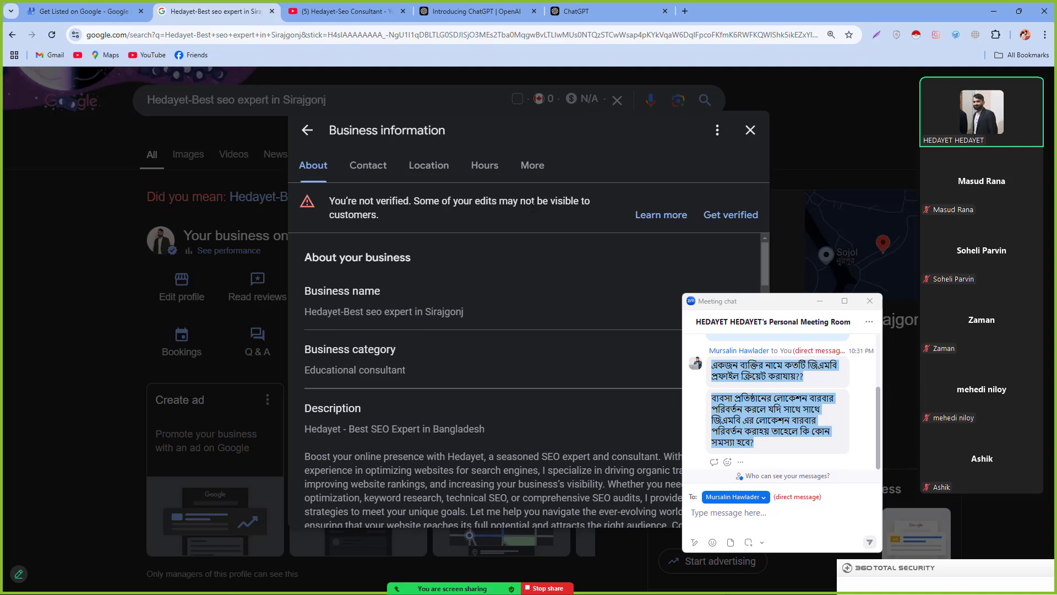
drag(333, 221, 424, 226)
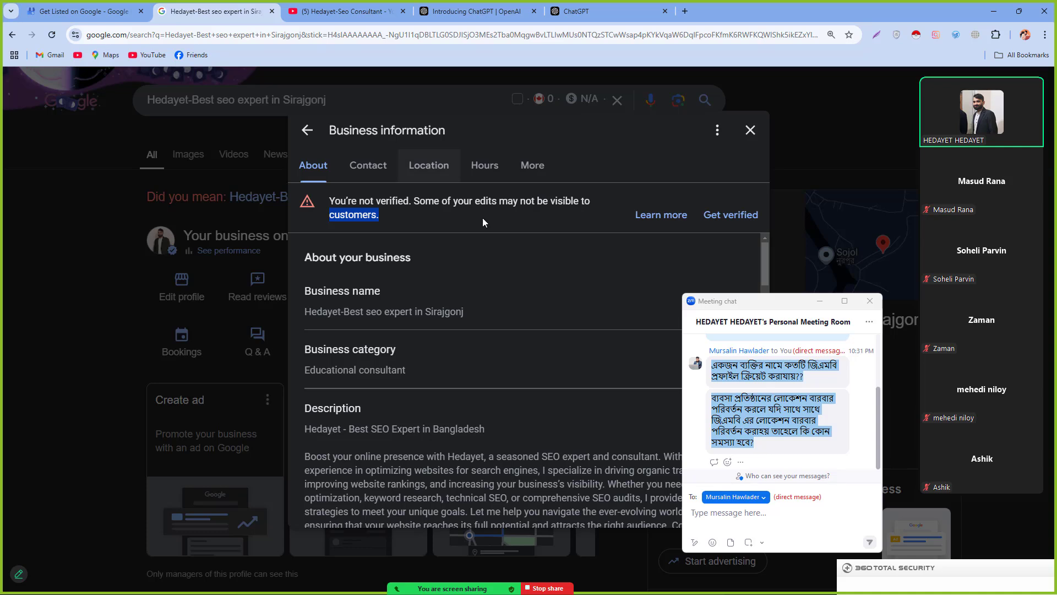
click(756, 433)
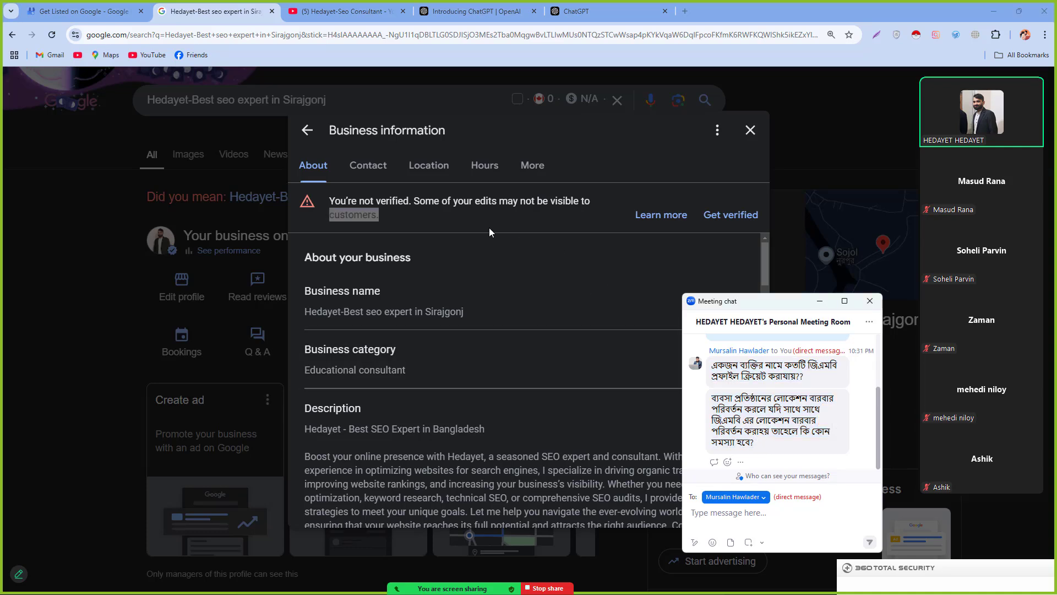
click(714, 215)
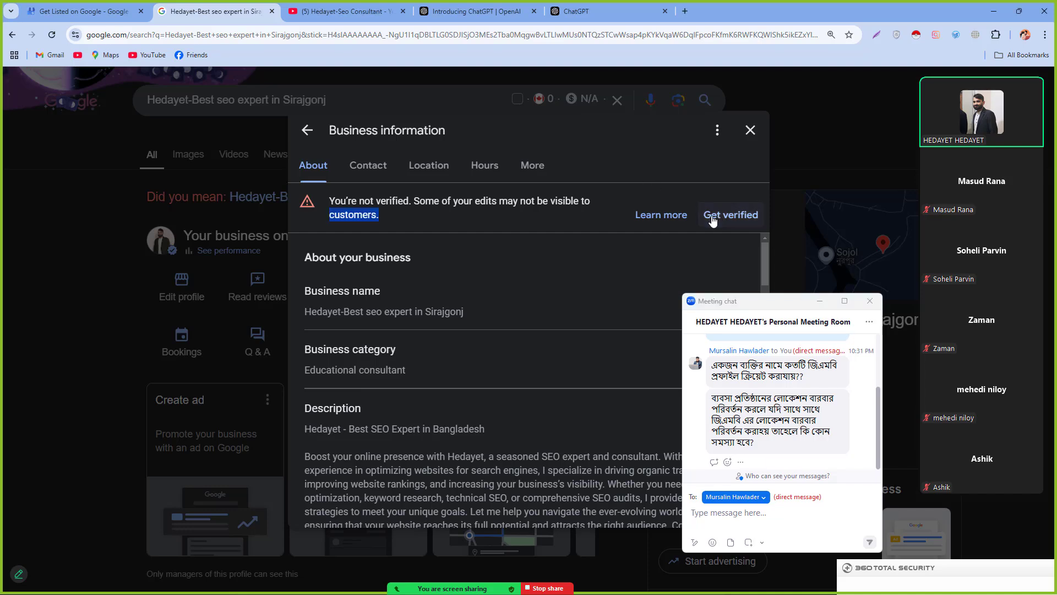
Step: Start verification and move the chat aside on the 'Select a way to get verified' page
click(711, 218)
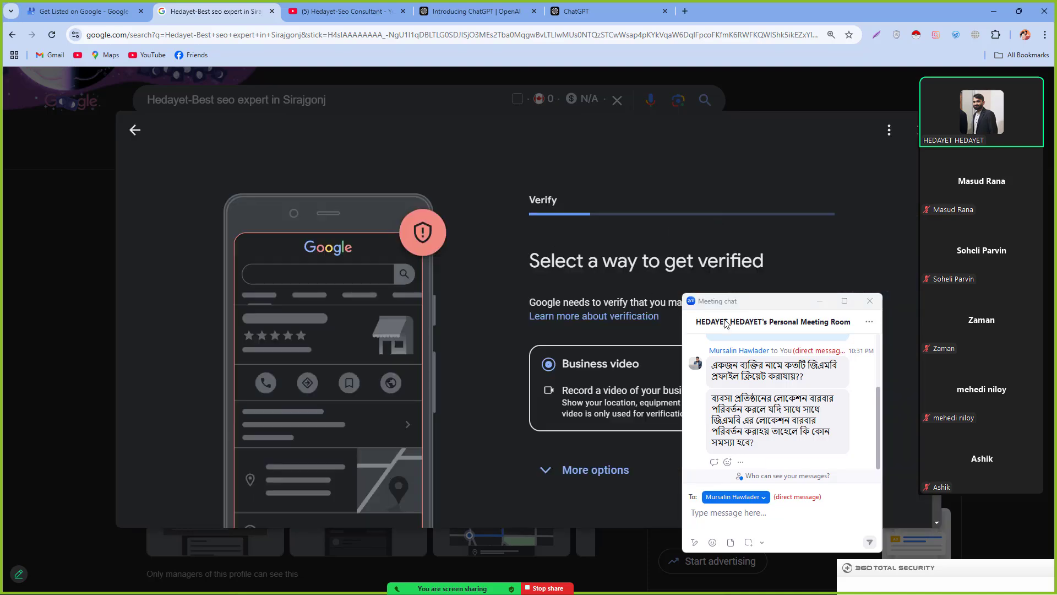
drag(750, 303, 132, 183)
drag(576, 260, 753, 261)
click(754, 261)
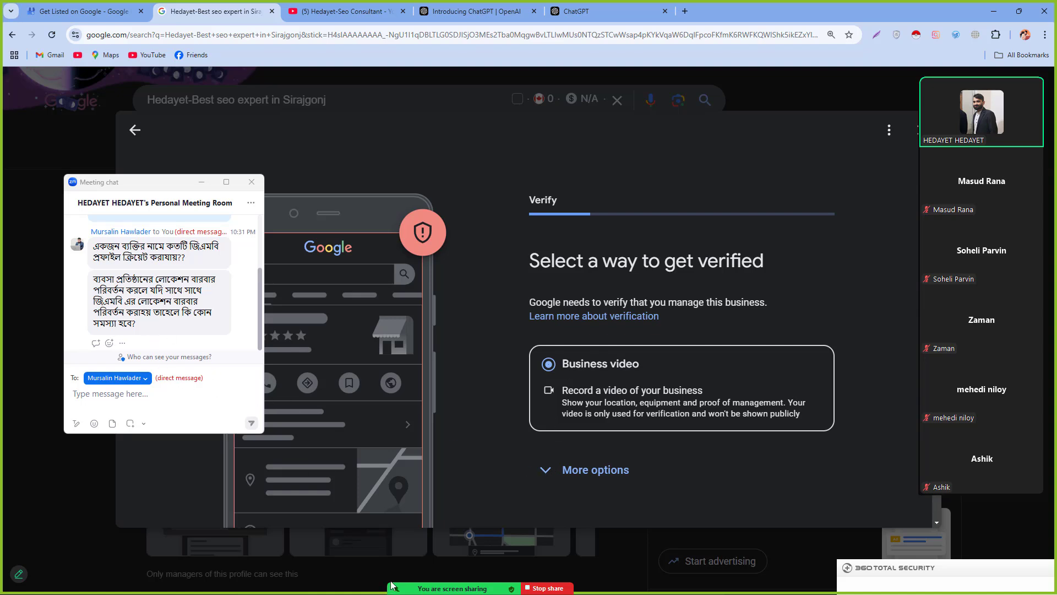
Step: Highlight the 'Record a video of your business' option and restore the browser to a smaller window
click(112, 488)
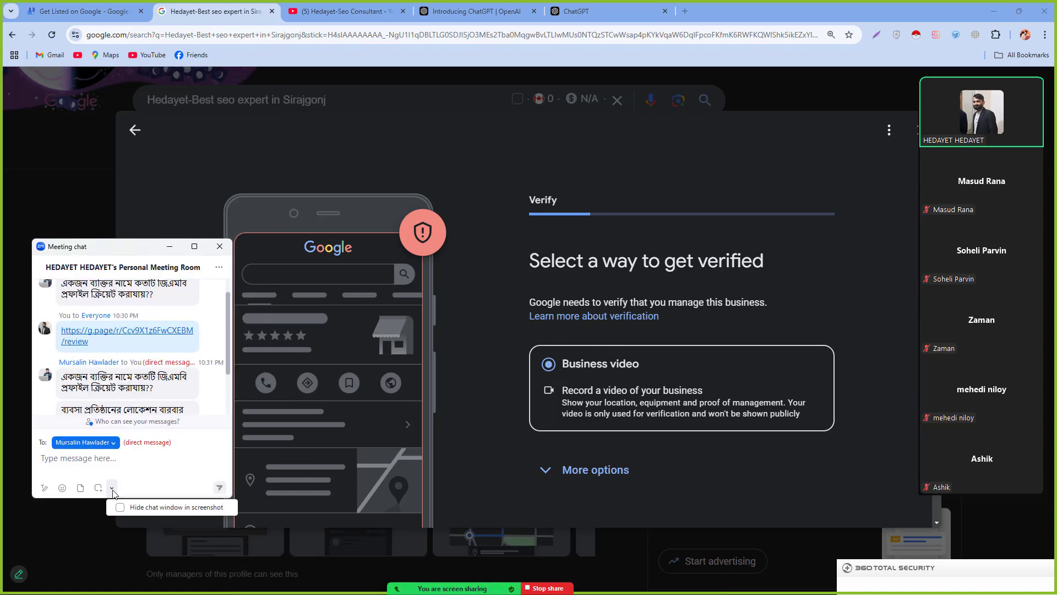
click(136, 468)
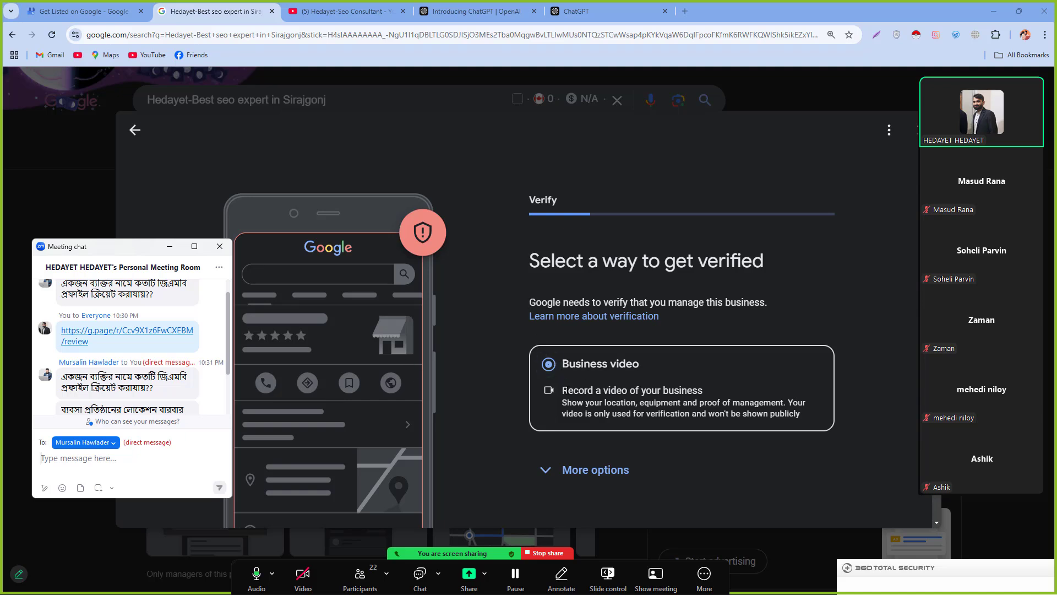
drag(566, 389, 695, 390)
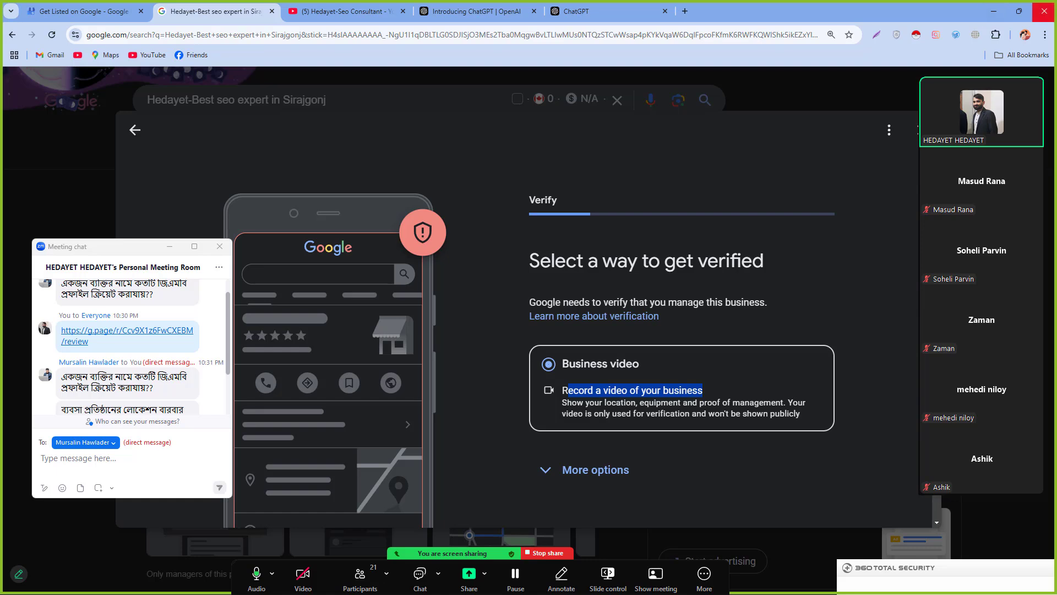
drag(752, 21, 563, 43)
Step: Continue with Business video and highlight the 'Record your business details' heading and three-requirements note
scroll(617, 457, down, 3)
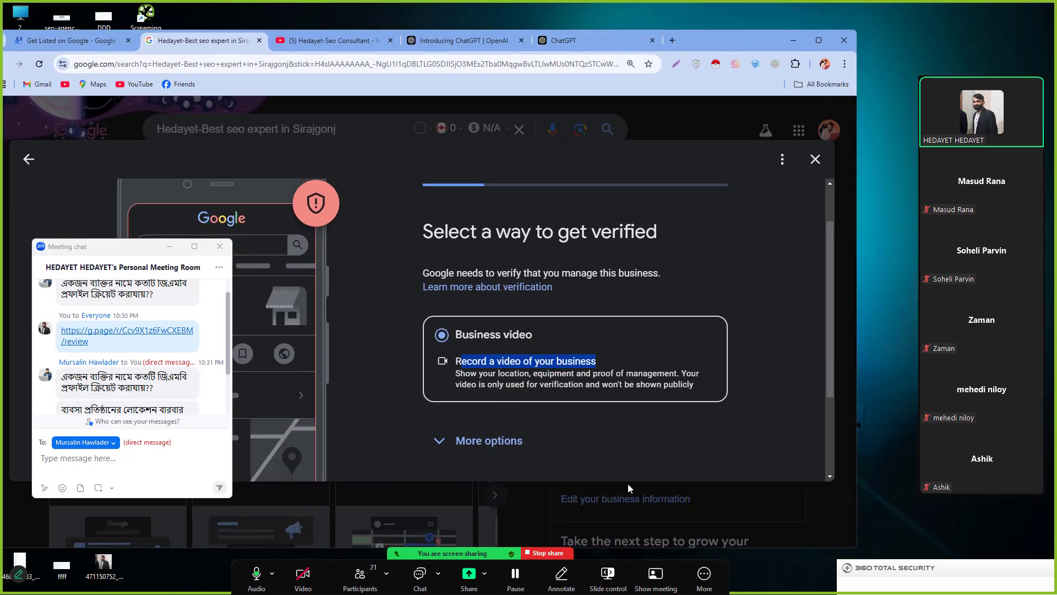
click(447, 420)
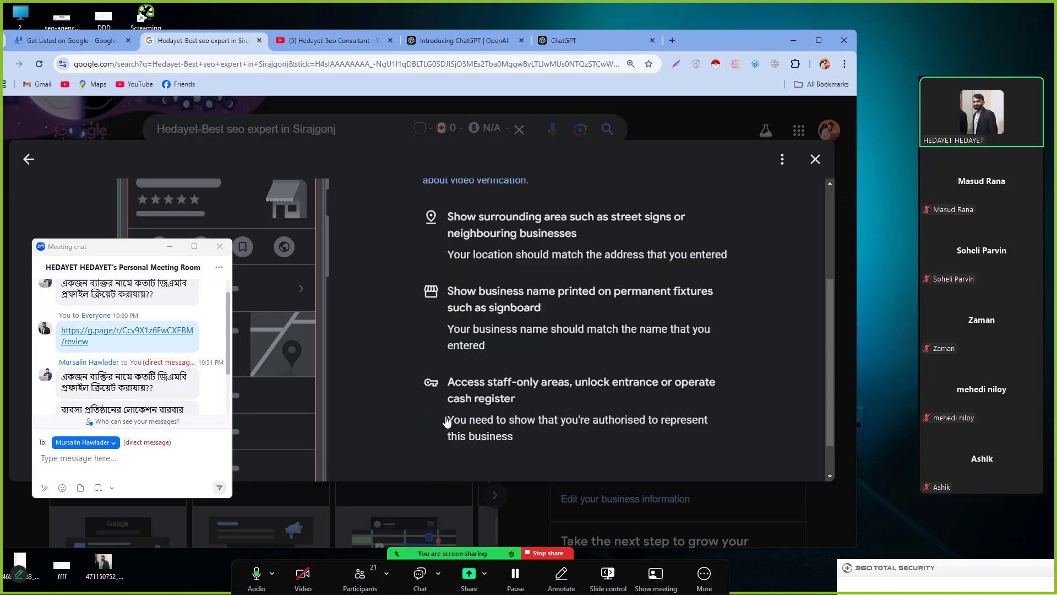
scroll(498, 374, up, 3)
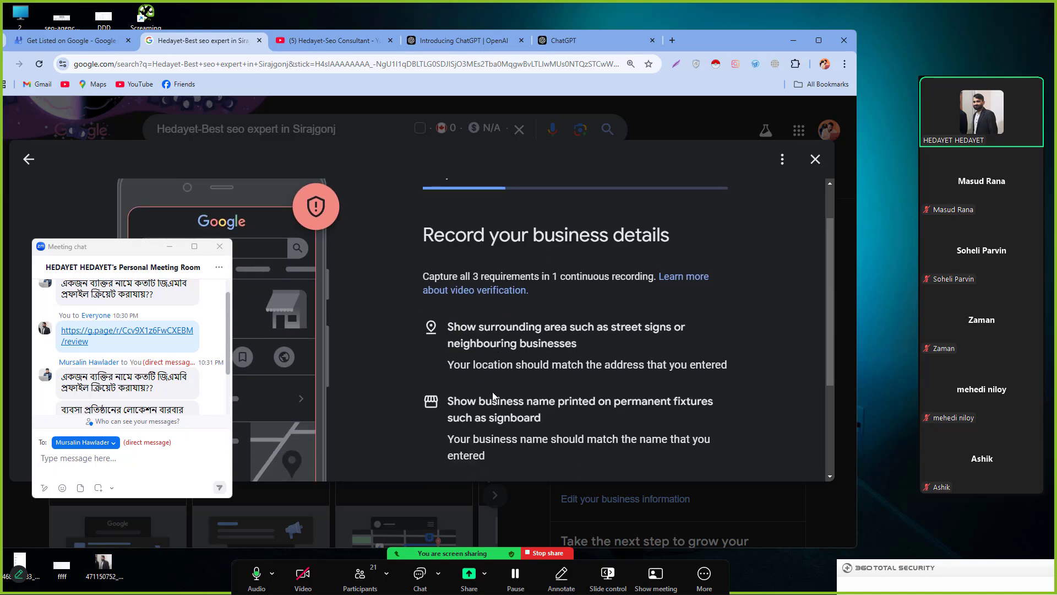
drag(421, 301, 634, 302)
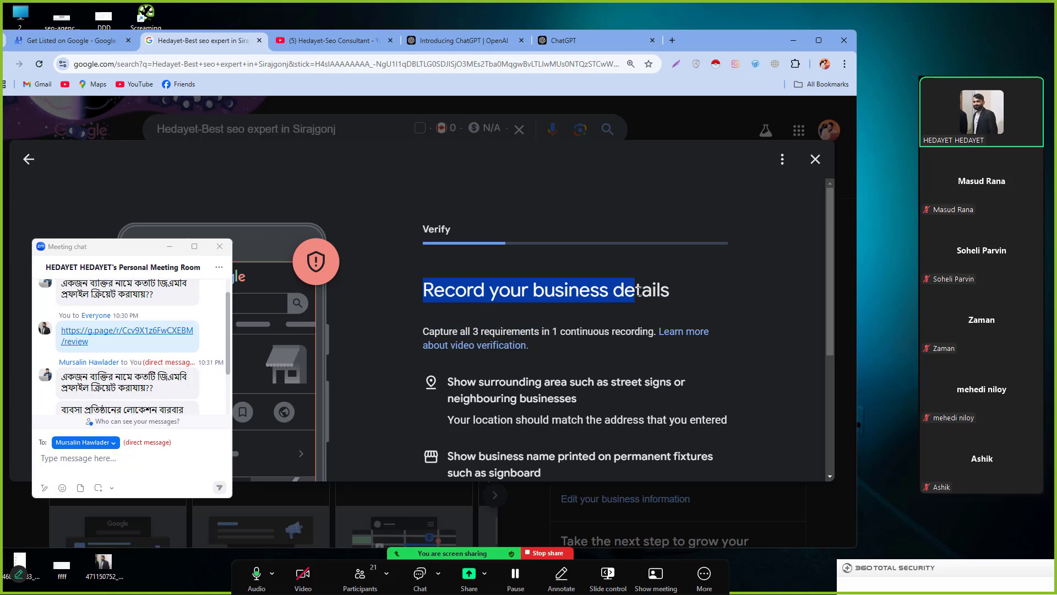
click(415, 351)
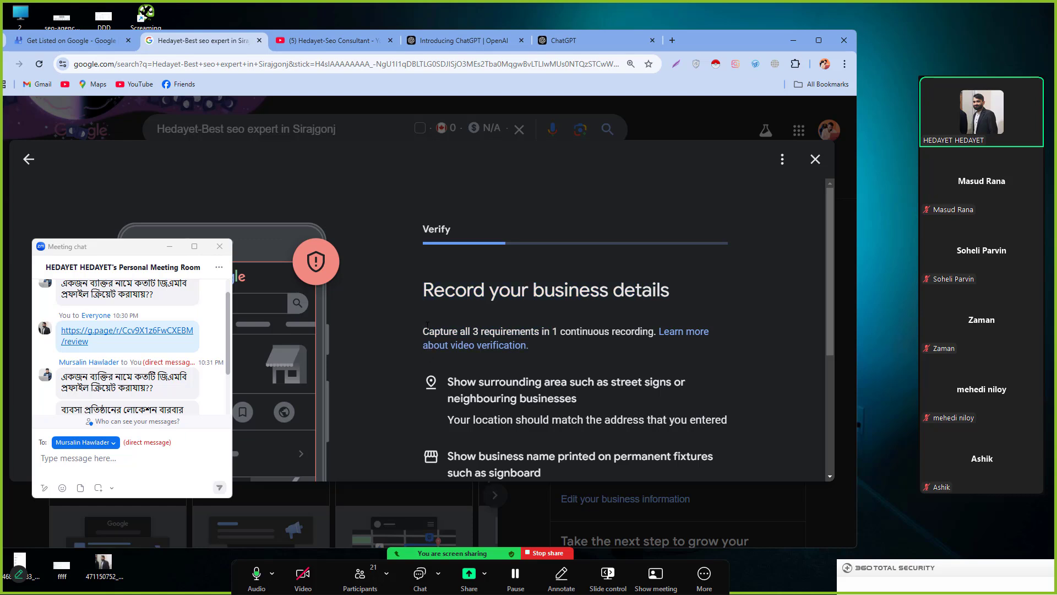
drag(427, 326, 405, 320)
click(405, 319)
Step: Highlight the surrounding-area requirement, then maximize the browser window again
scroll(472, 365, down, 1)
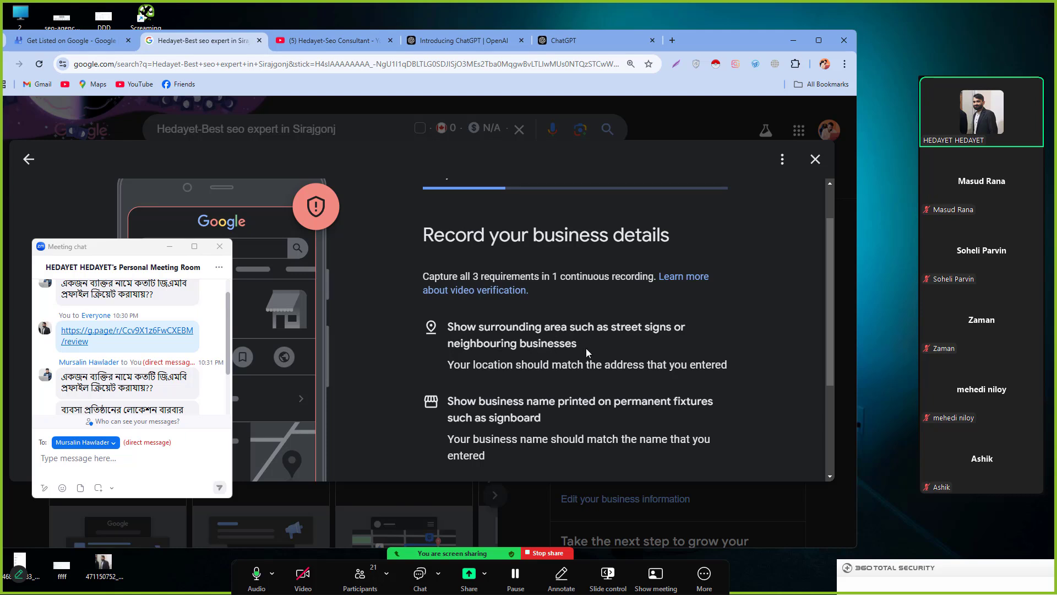
drag(588, 352, 713, 366)
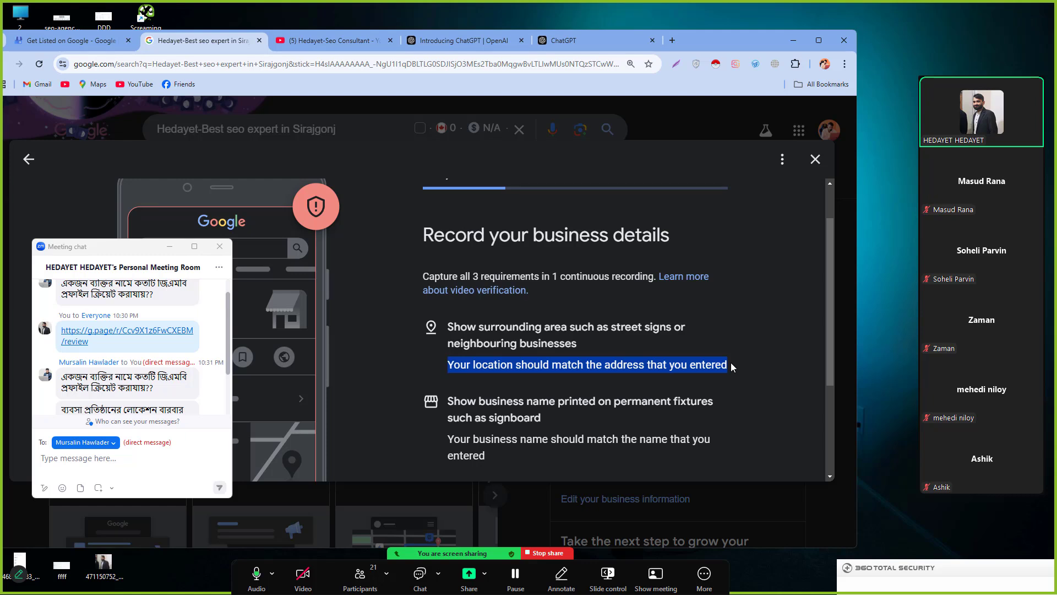
click(735, 363)
scroll(712, 384, down, 1)
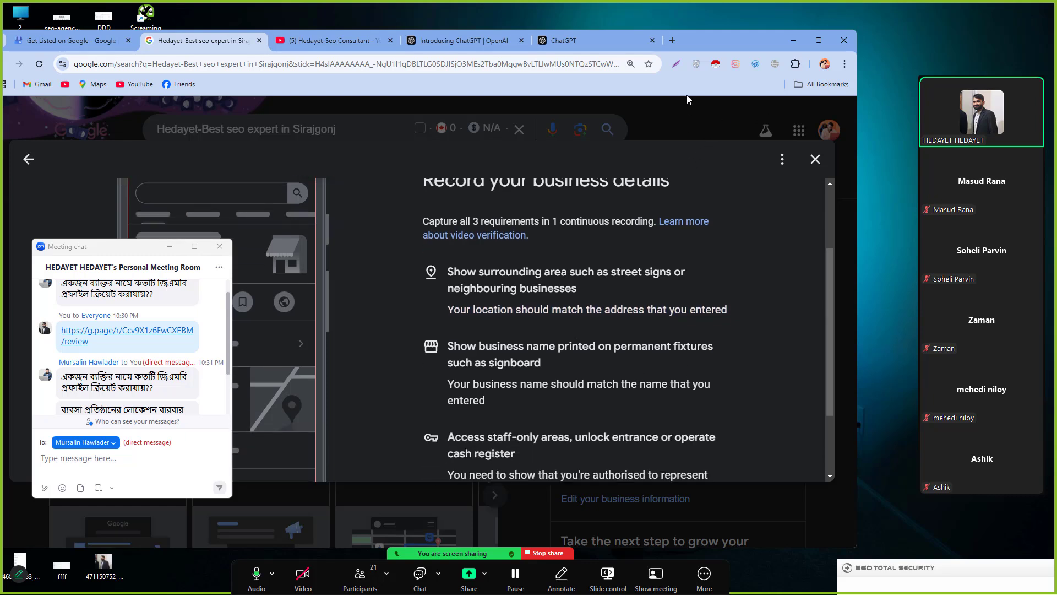
drag(716, 42, 693, 40)
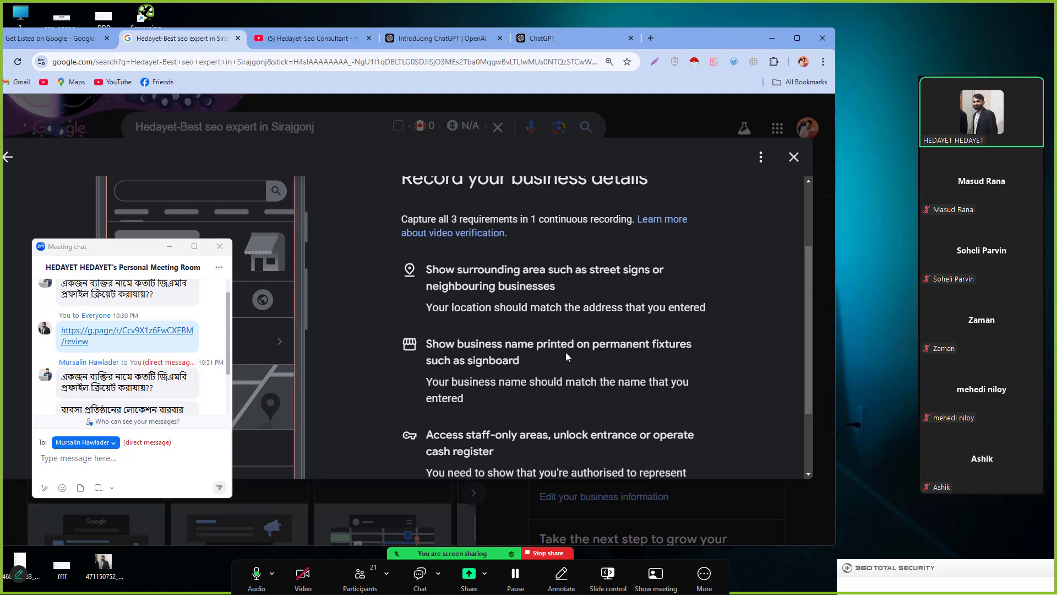
click(797, 38)
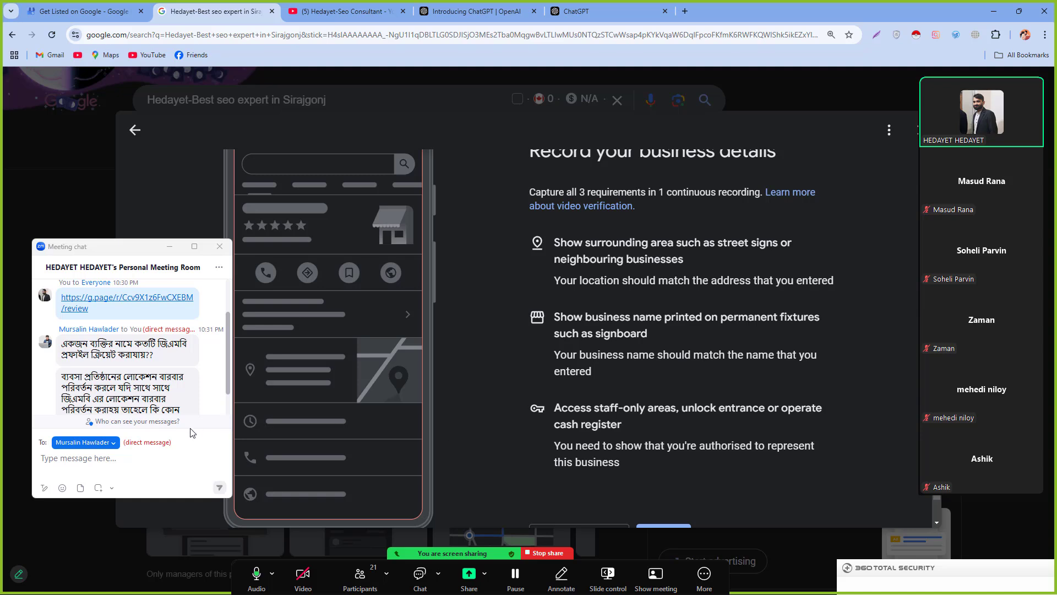
Step: Scroll down and highlight the authorisation and staff-only-area requirements
scroll(203, 402, down, 1)
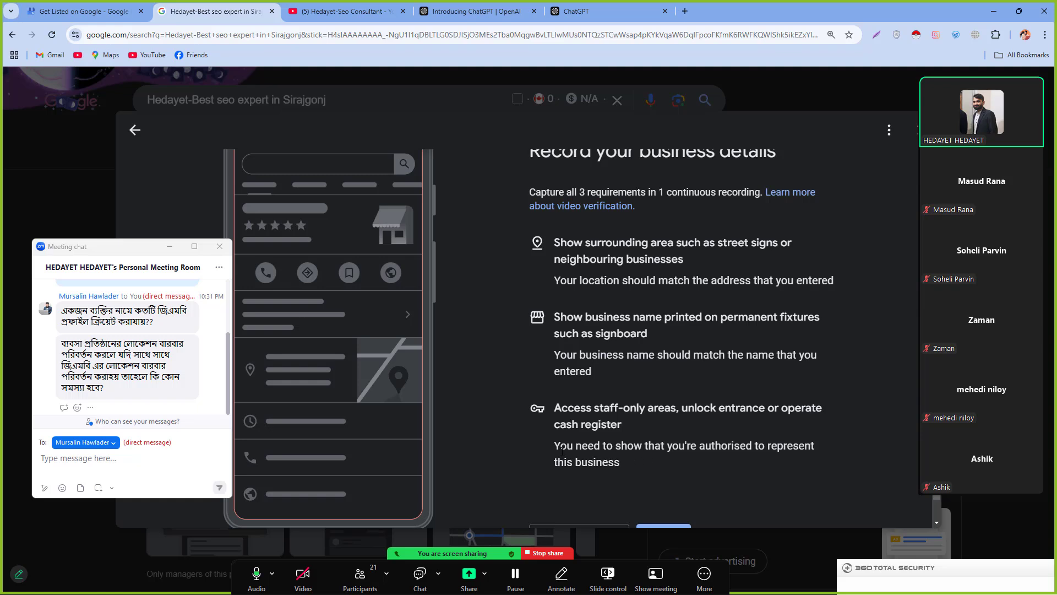
drag(554, 447, 620, 462)
click(652, 451)
scroll(639, 454, down, 1)
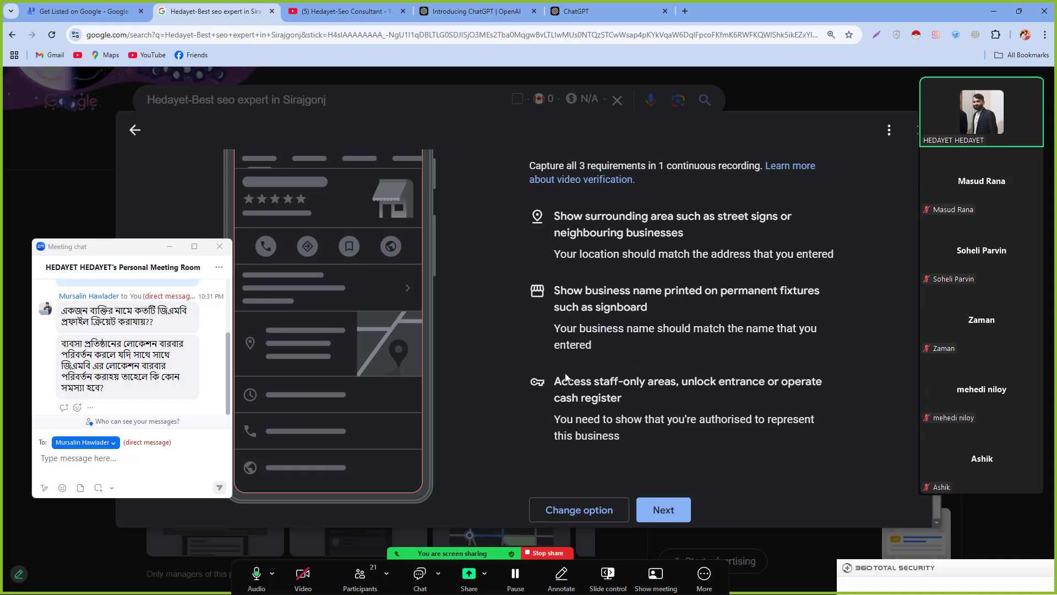
drag(564, 376, 640, 422)
Step: Clear the requirement highlight and dismiss the page's right-click menu
click(703, 454)
right_click(599, 322)
click(648, 354)
Step: Move past the recording tips and start recording to reach the mobile QR code page
click(669, 507)
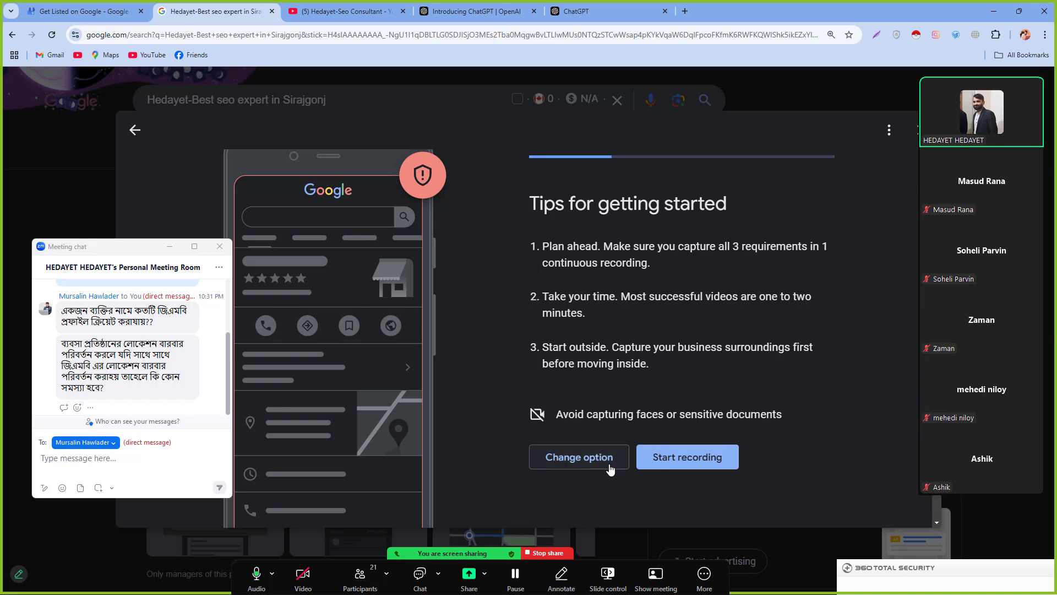
click(666, 466)
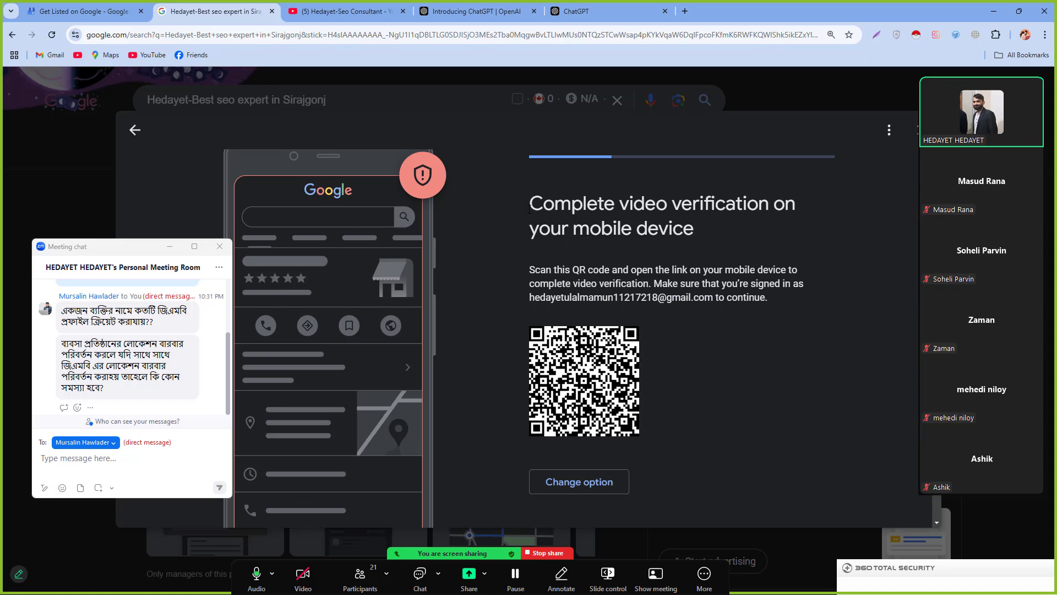
drag(528, 209, 598, 269)
Step: Clear the highlighted mobile verification instructions
click(648, 252)
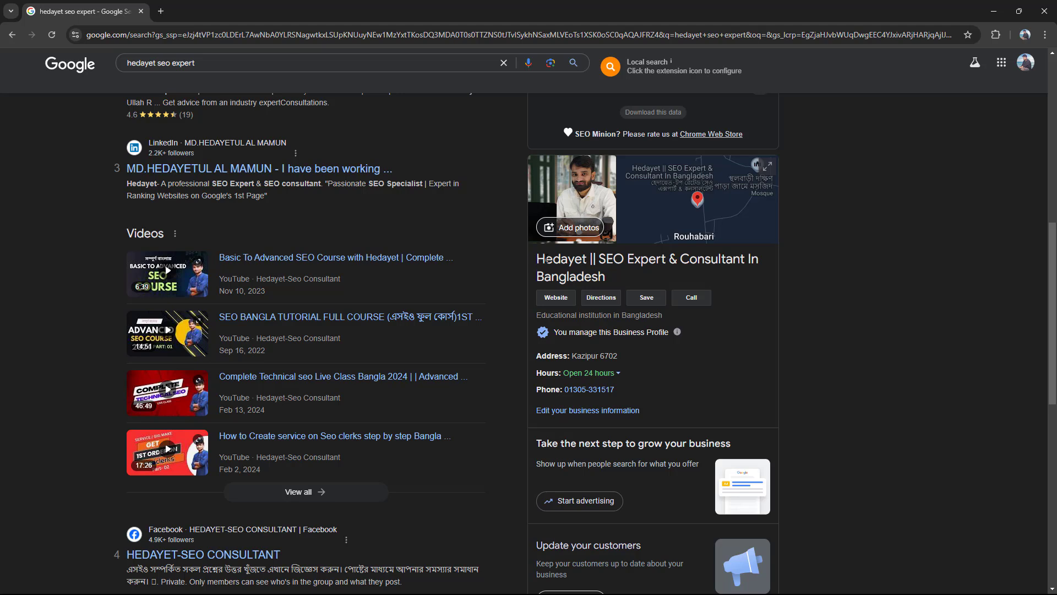
Step: Point out the managed profile's title, category, address and phone lines, then open the Windows Start menu
drag(532, 259, 606, 277)
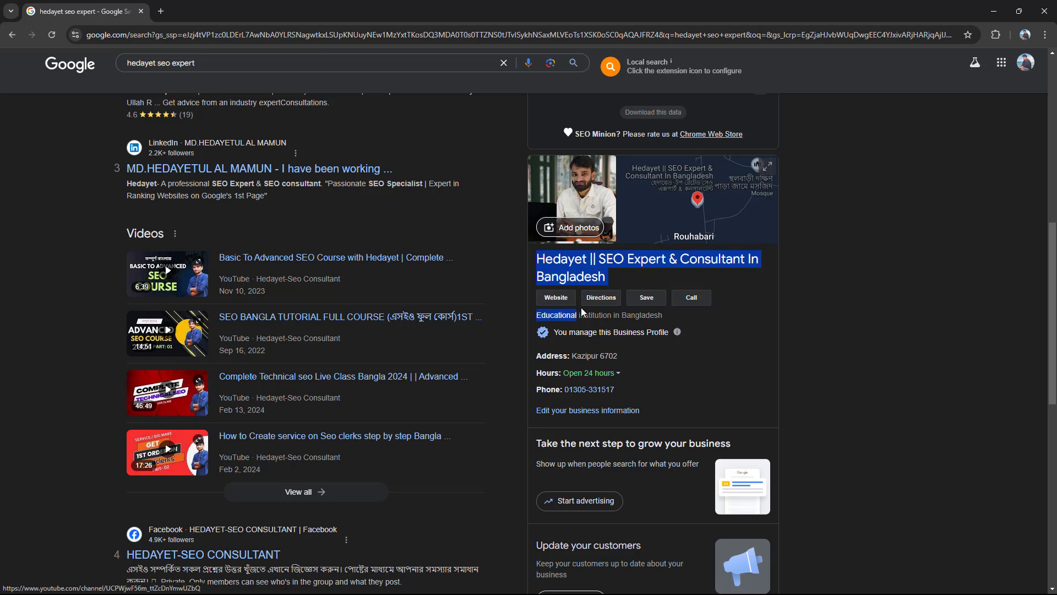
drag(687, 309, 607, 373)
double_click(711, 338)
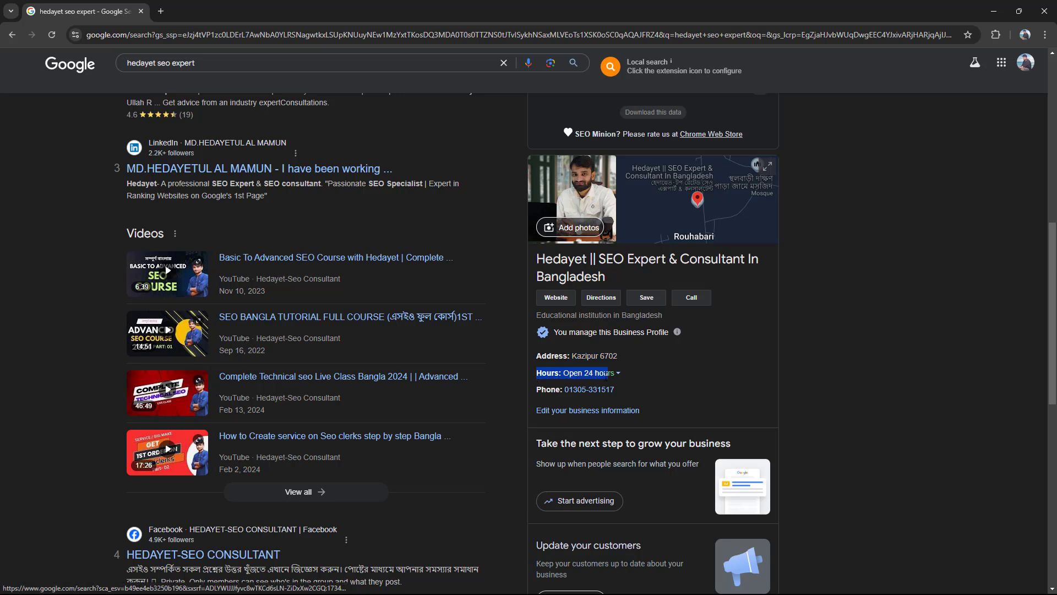
drag(531, 391, 606, 389)
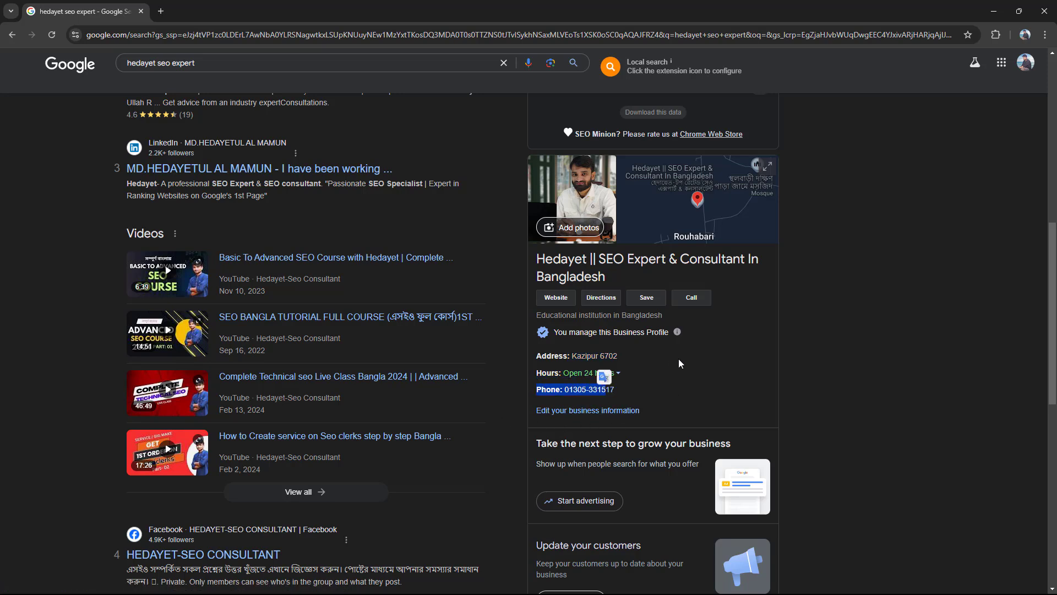
click(640, 419)
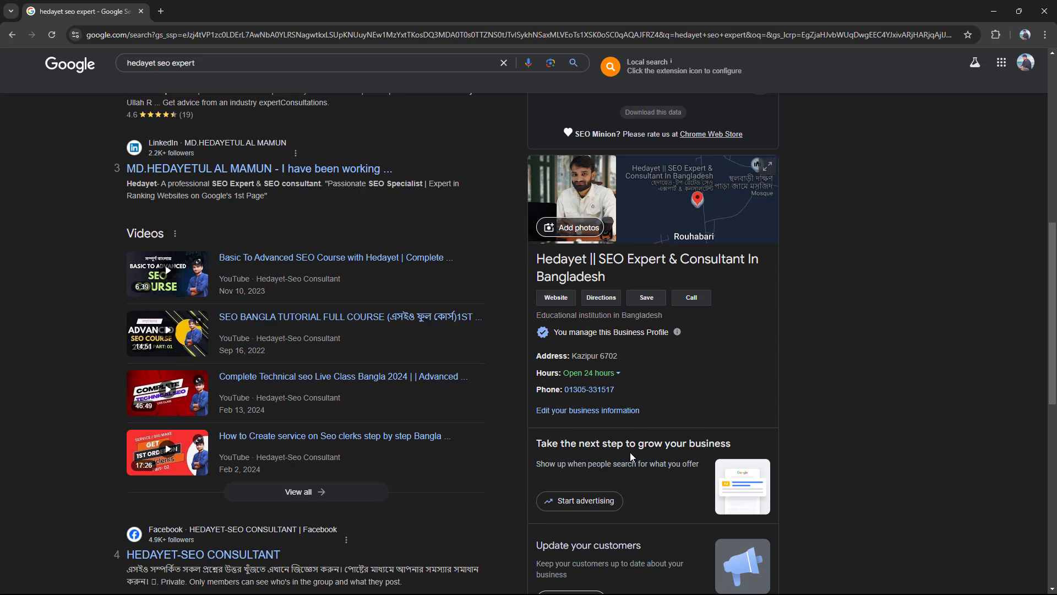
key(super)
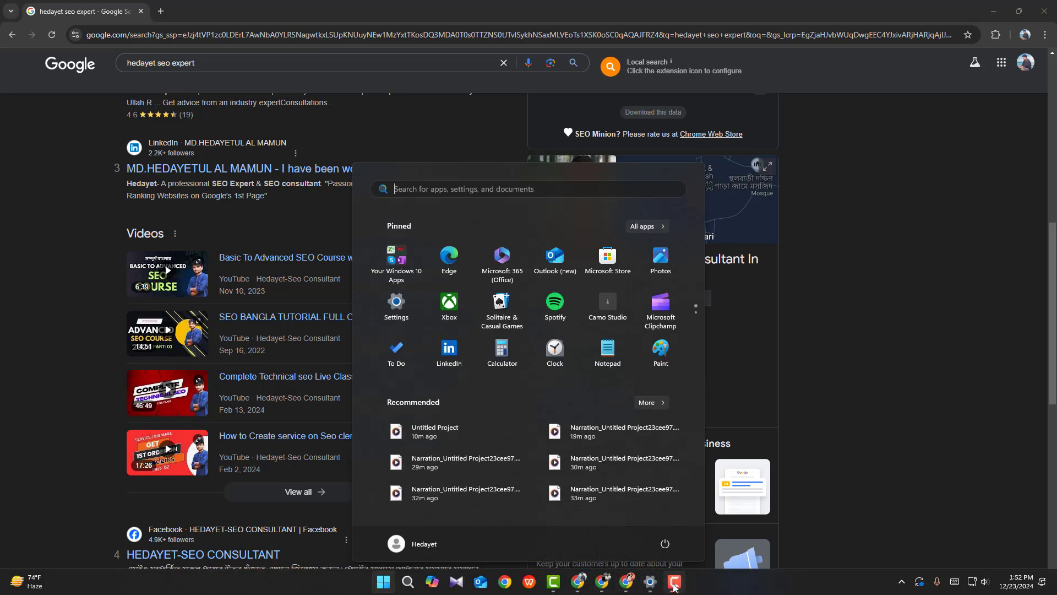